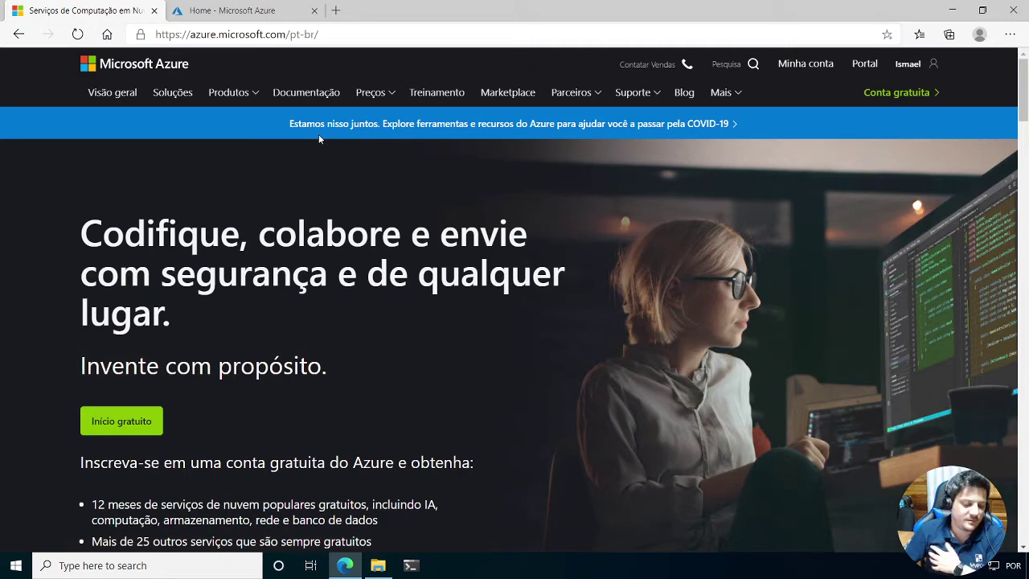
Open the Azure documentation and look through the product categories.
{"action": "left_click", "coordinate": [299, 96]}
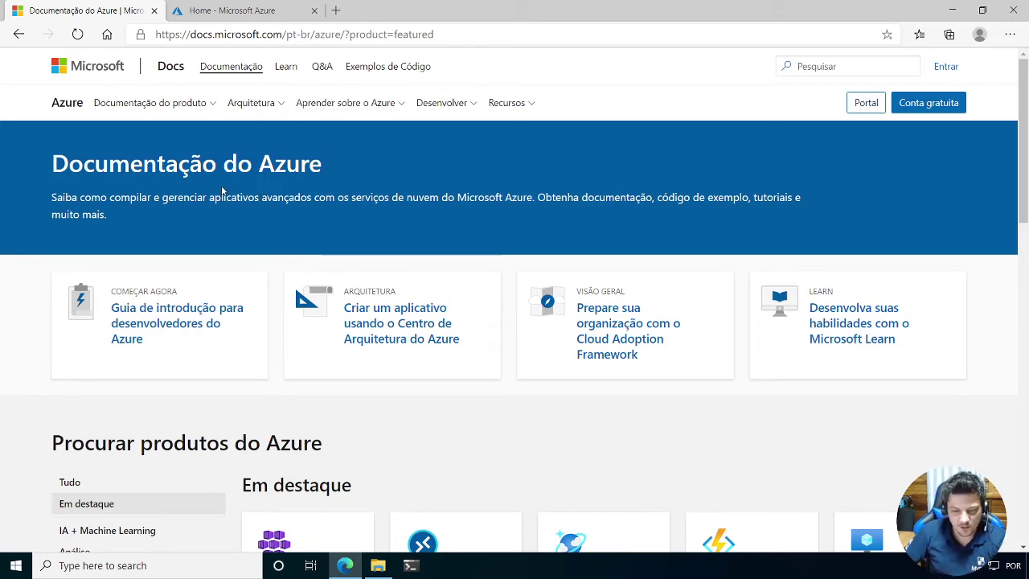
{"action": "scroll", "coordinate": [223, 193], "scroll_direction": "down", "scroll_amount": 3}
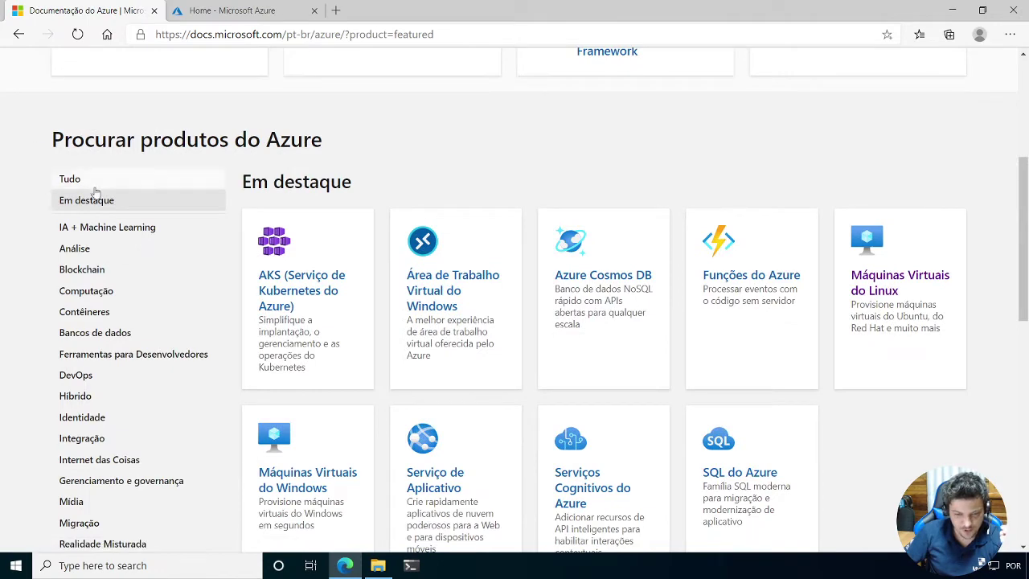
{"action": "scroll", "coordinate": [96, 265], "scroll_direction": "down", "scroll_amount": 2}
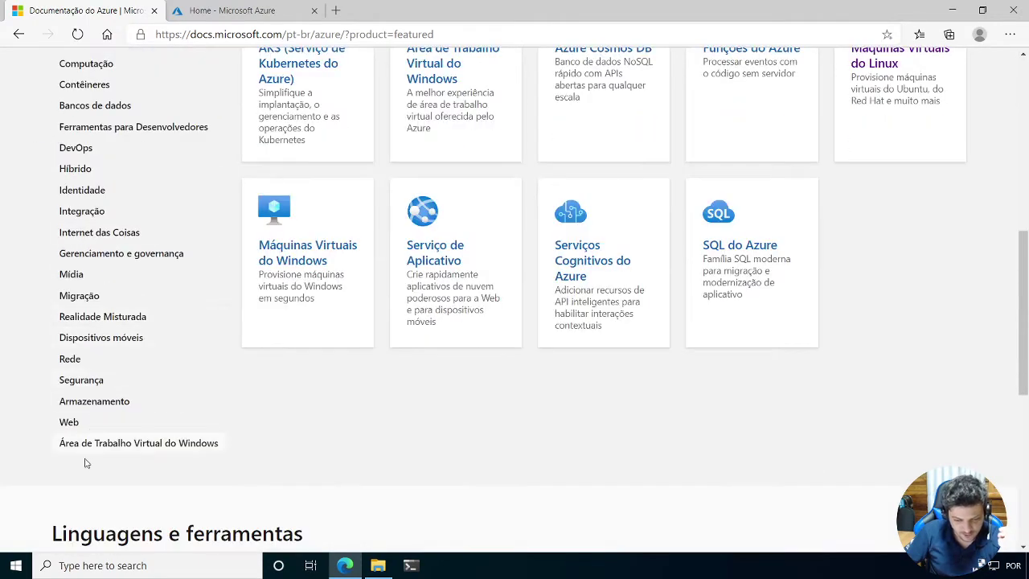
{"action": "scroll", "coordinate": [84, 322], "scroll_direction": "up", "scroll_amount": 2}
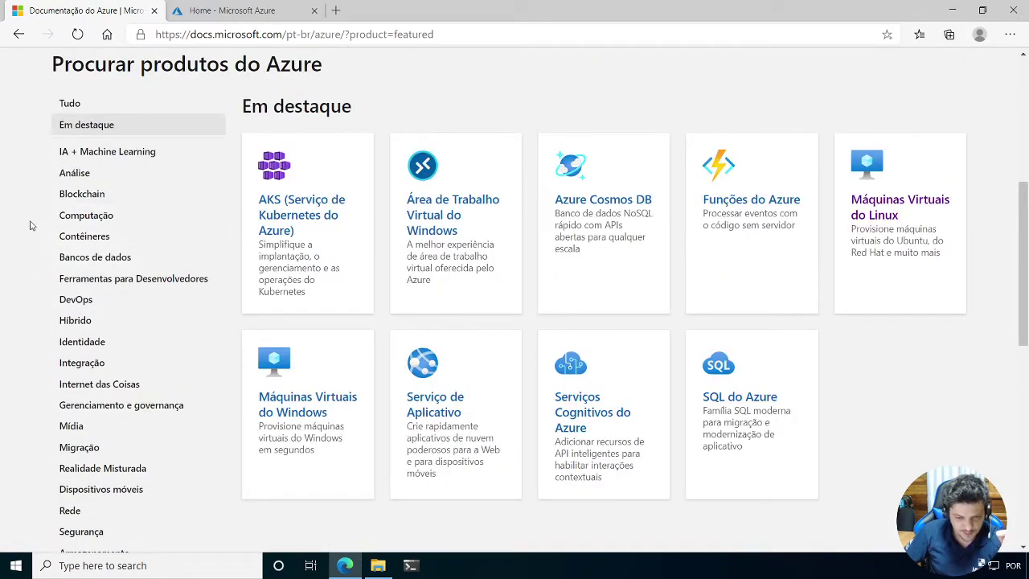
Browse the Computação products and open the Máquinas Virtuais do Linux documentation.
{"action": "left_click", "coordinate": [74, 216]}
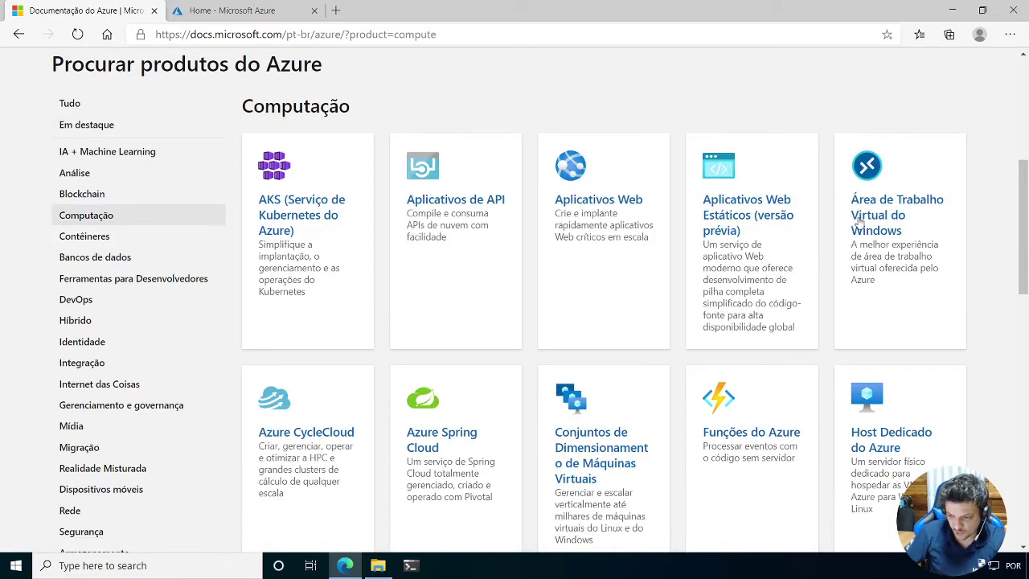
{"action": "scroll", "coordinate": [620, 259], "scroll_direction": "down", "scroll_amount": 1}
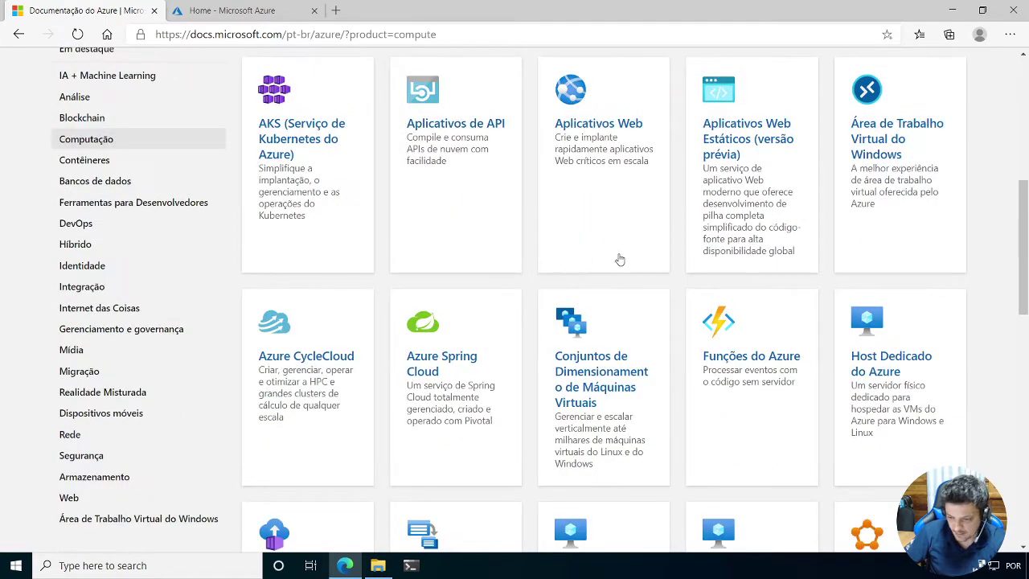
{"action": "scroll", "coordinate": [643, 259], "scroll_direction": "down", "scroll_amount": 2}
{"action": "scroll", "coordinate": [583, 354], "scroll_direction": "down", "scroll_amount": 1}
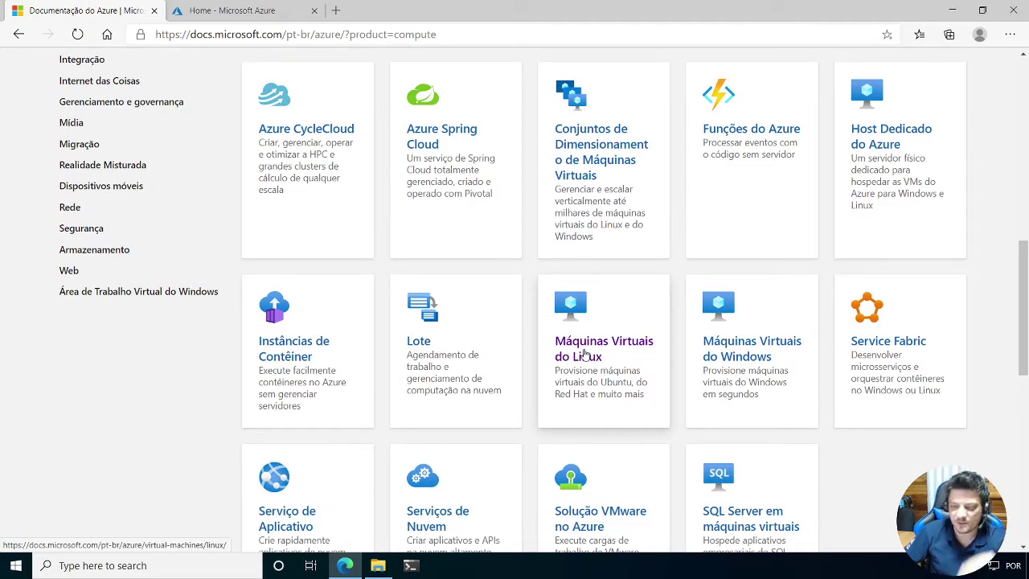
{"action": "left_click", "coordinate": [584, 354]}
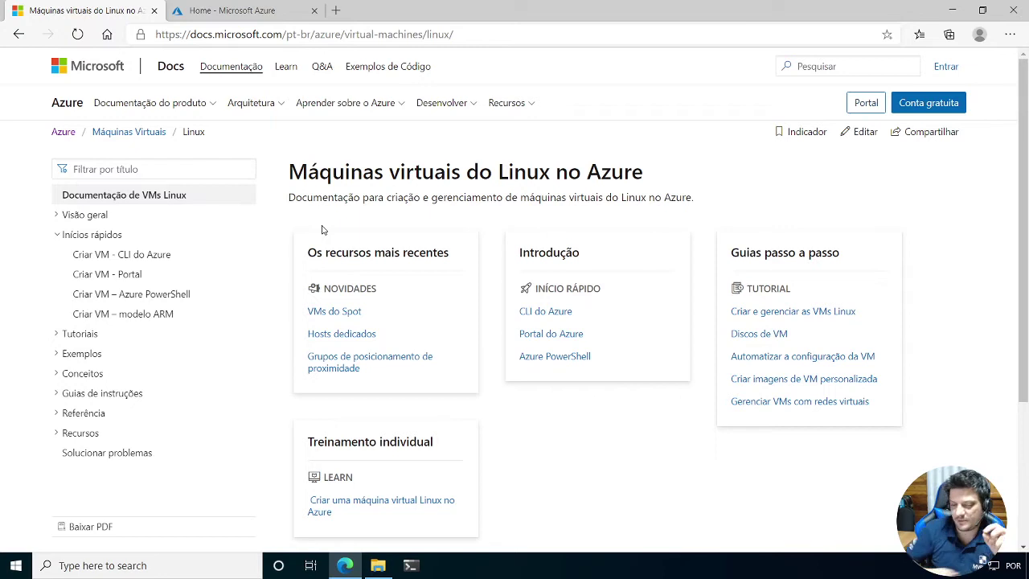
In the Azure portal, start creating a new virtual machine resource from Ubuntu Server 18.04 LTS.
{"action": "left_click", "coordinate": [232, 12]}
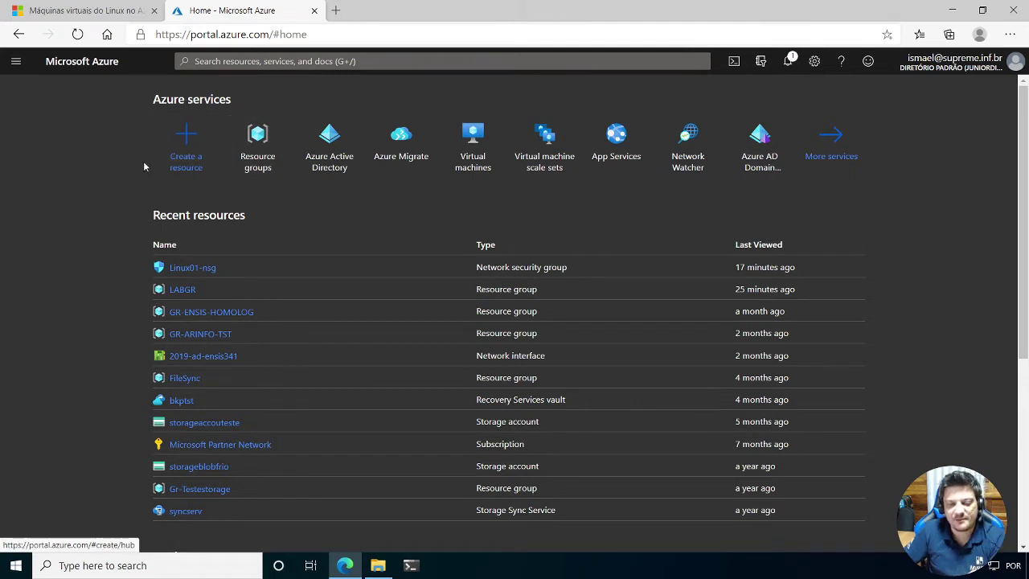
{"action": "left_click", "coordinate": [186, 144]}
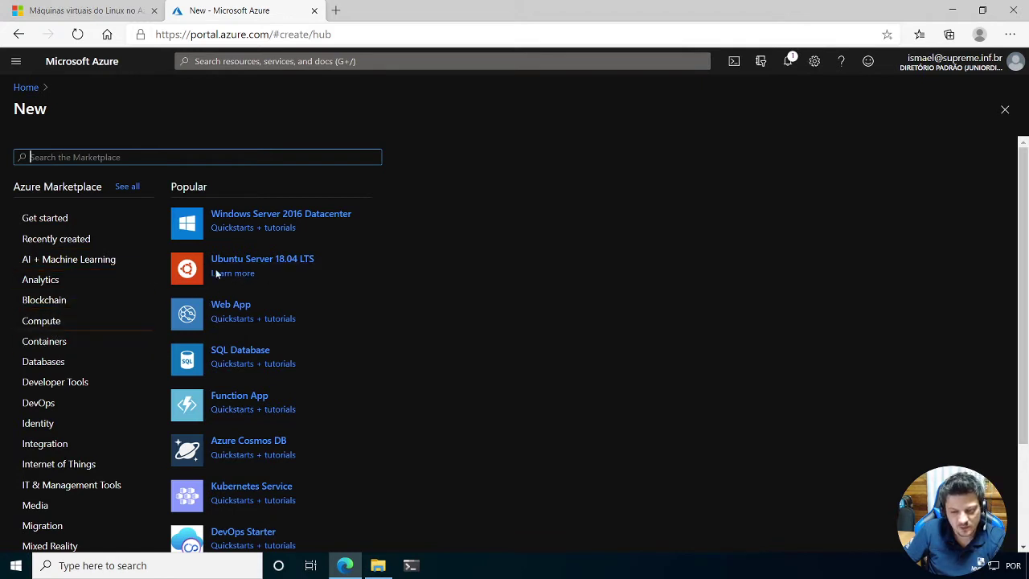
{"action": "left_click", "coordinate": [289, 264]}
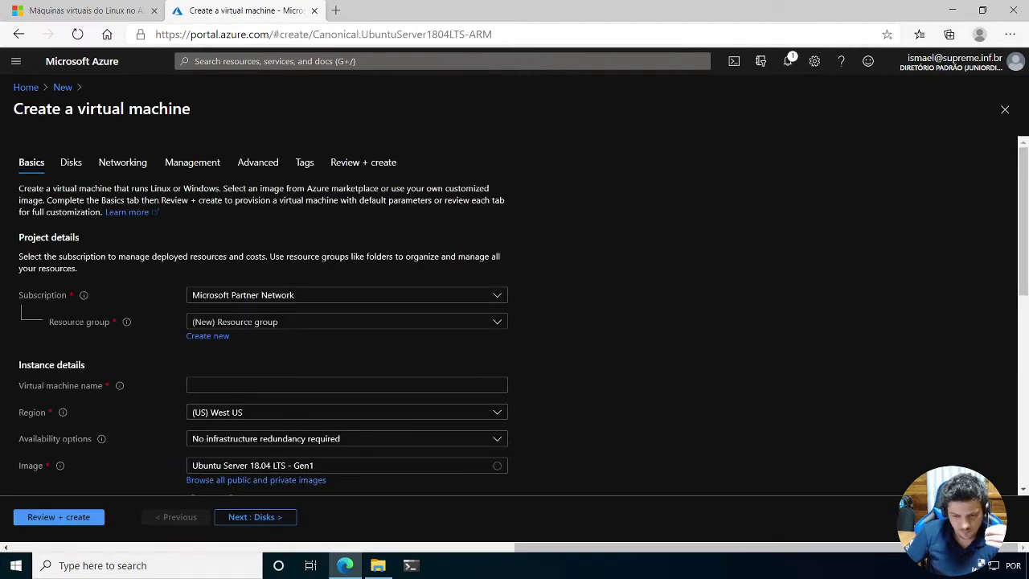
Create a new resource group named GRlab01 for the virtual machine.
{"action": "left_click", "coordinate": [208, 336]}
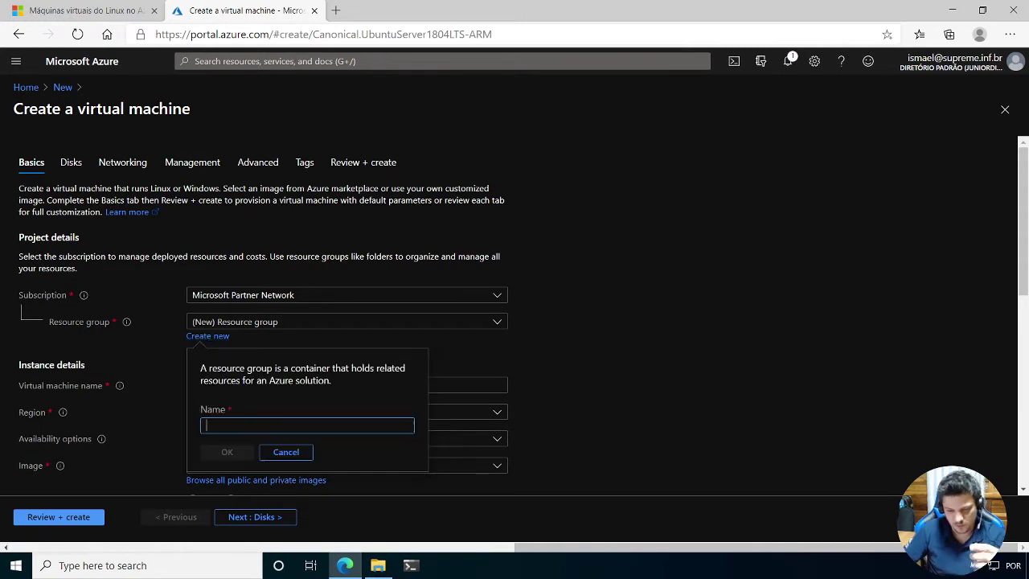
{"action": "type", "text": "GR"}
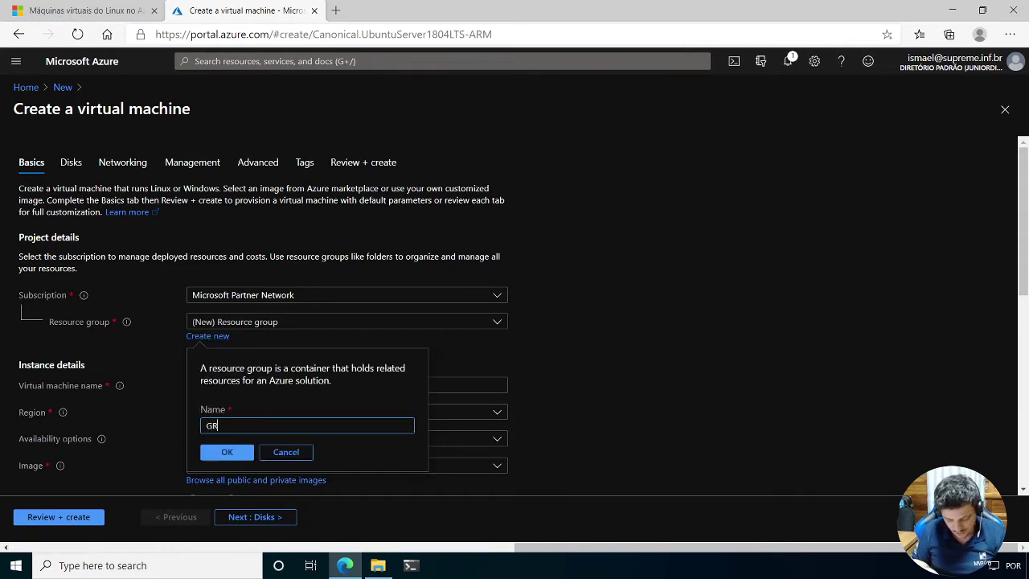
{"action": "type", "text": "labc"}
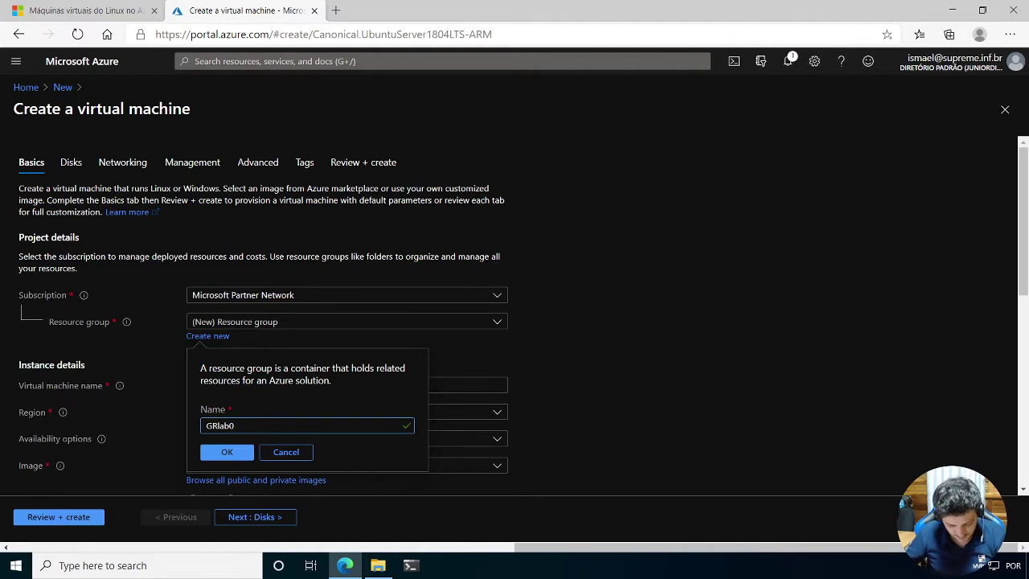
{"action": "type", "text": "1"}
{"action": "left_click", "coordinate": [228, 452]}
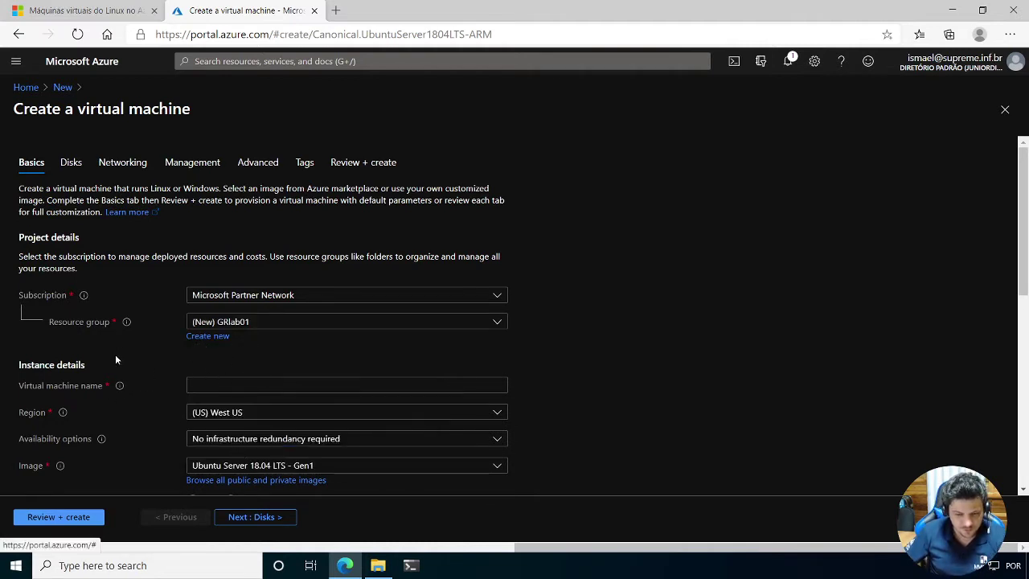
Name the virtual machine LABLinux01.
{"action": "scroll", "coordinate": [175, 326], "scroll_direction": "down", "scroll_amount": 1}
{"action": "left_click", "coordinate": [193, 332]}
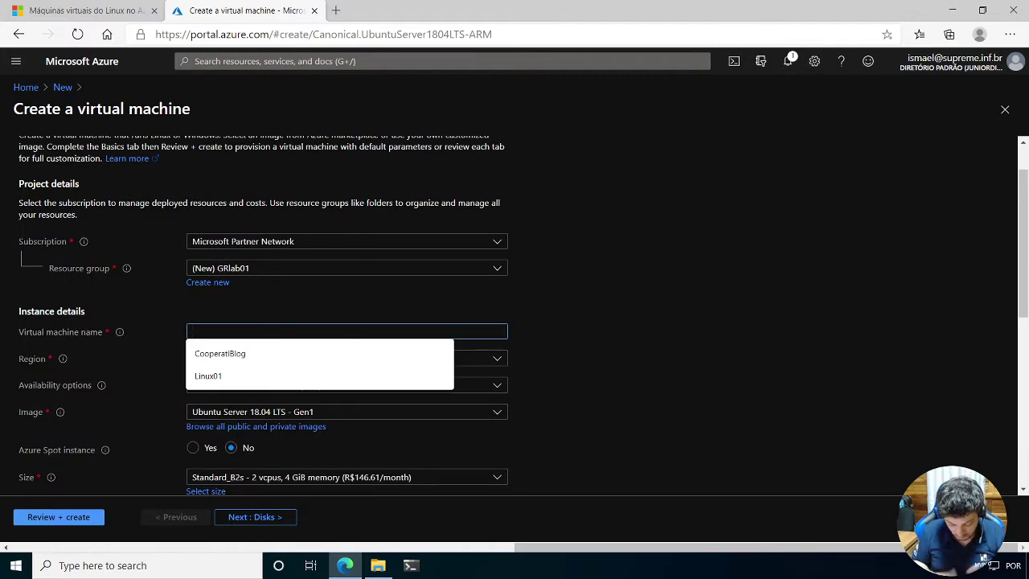
{"action": "type", "text": "LAB"}
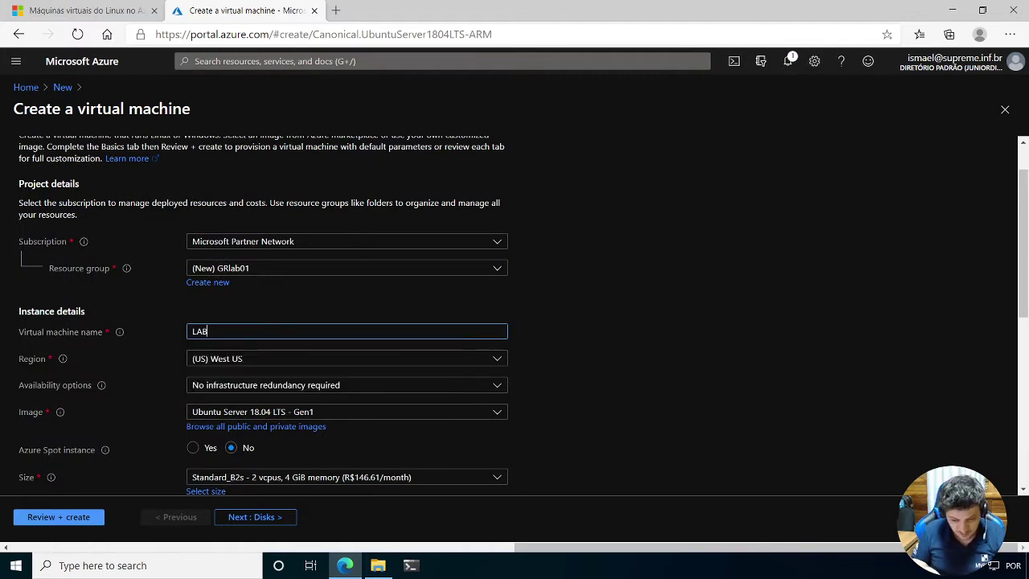
{"action": "type", "text": "Linux"}
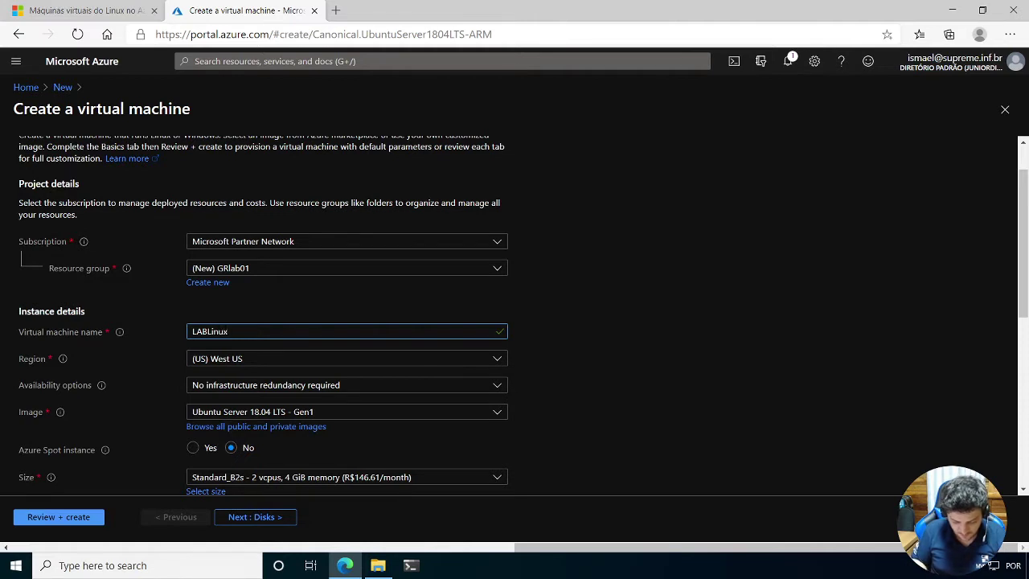
{"action": "type", "text": "01"}
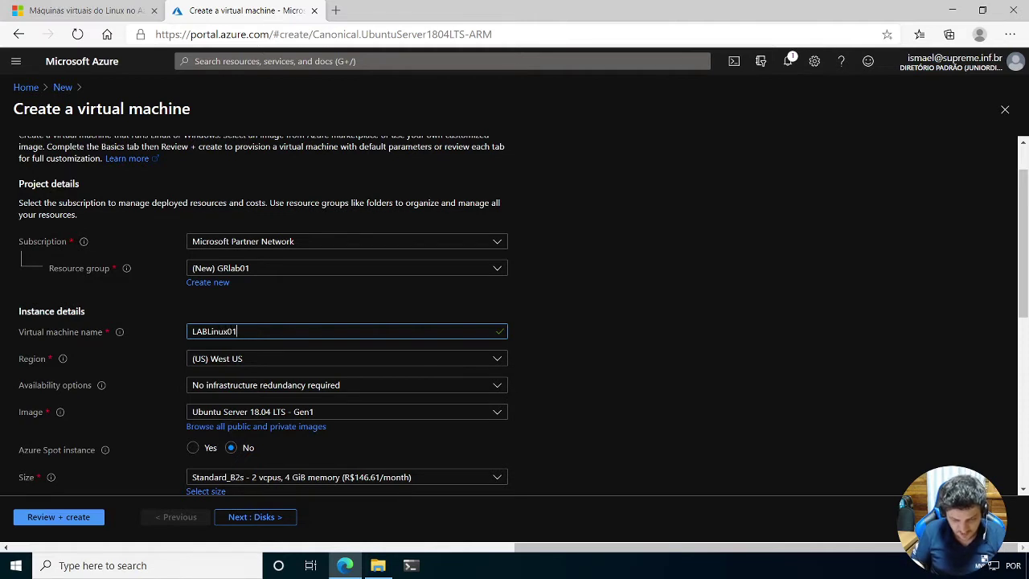
{"action": "left_click", "coordinate": [541, 346]}
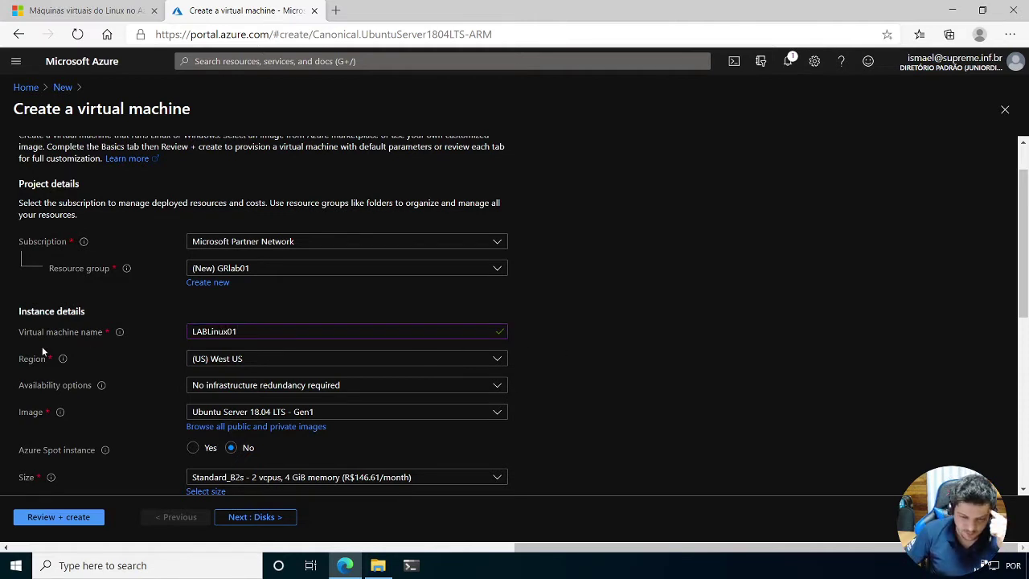
Set the virtual machine's region to (US) East US.
{"action": "left_click", "coordinate": [238, 364]}
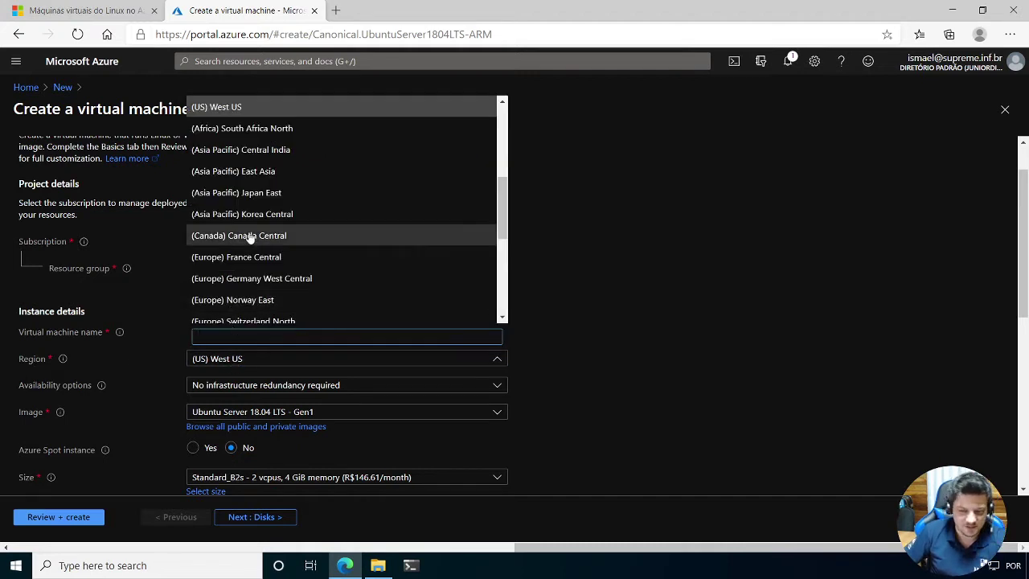
{"action": "scroll", "coordinate": [250, 235], "scroll_direction": "up", "scroll_amount": 3}
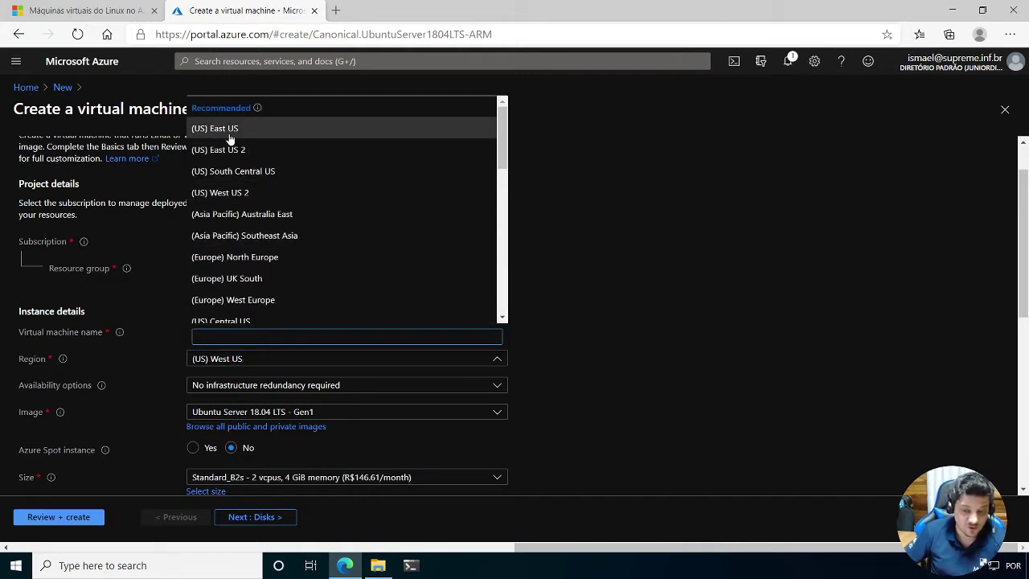
{"action": "left_click", "coordinate": [230, 131]}
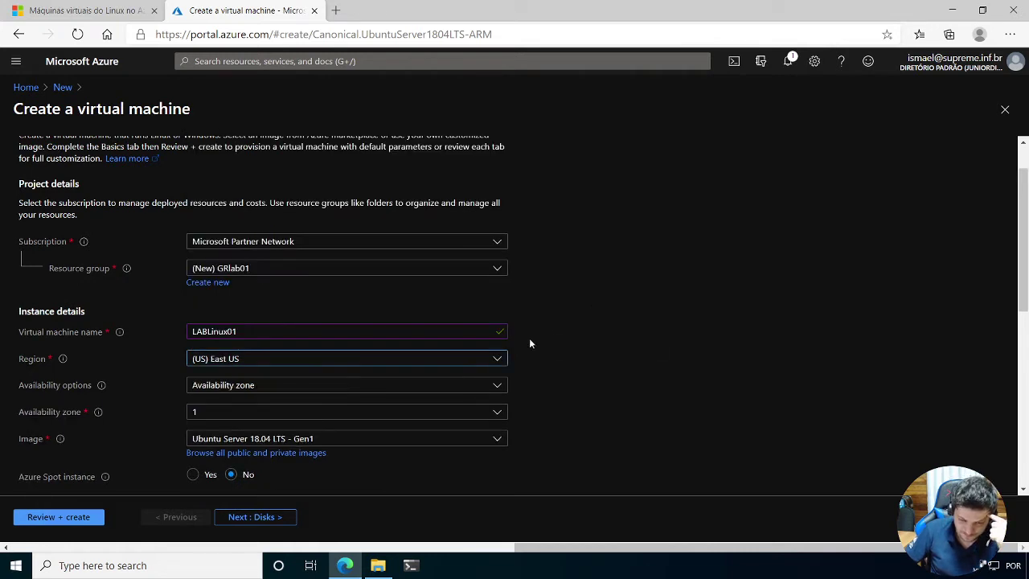
Set the availability options to No infrastructure redundancy required.
{"action": "scroll", "coordinate": [547, 331], "scroll_direction": "down", "scroll_amount": 1}
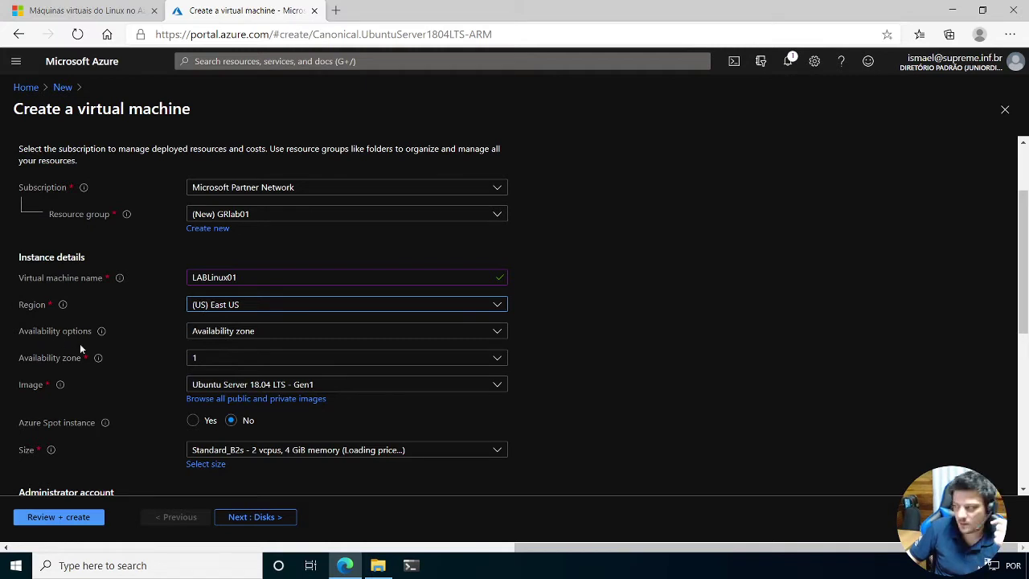
{"action": "mouse_move", "coordinate": [105, 339]}
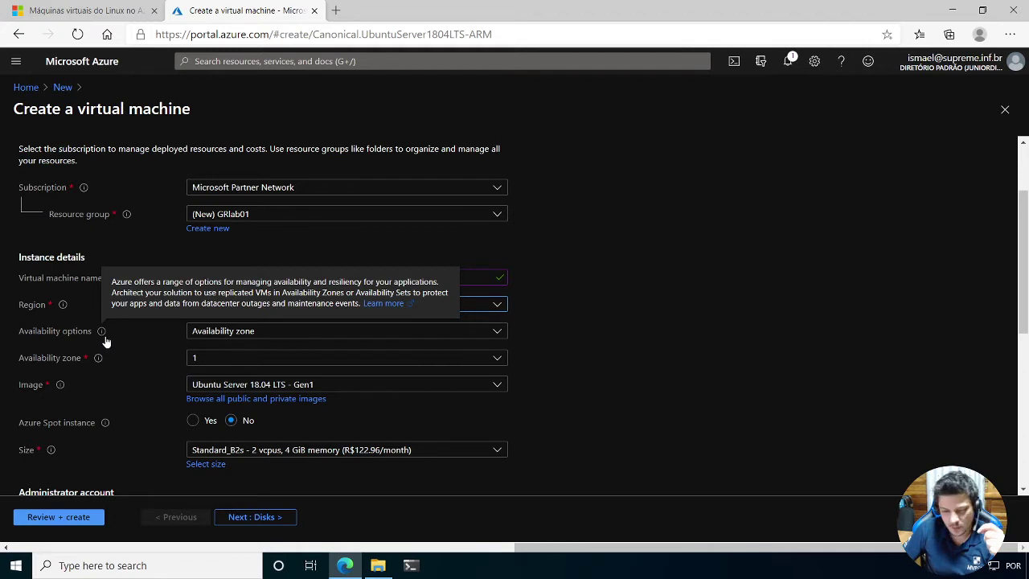
{"action": "left_click", "coordinate": [264, 336]}
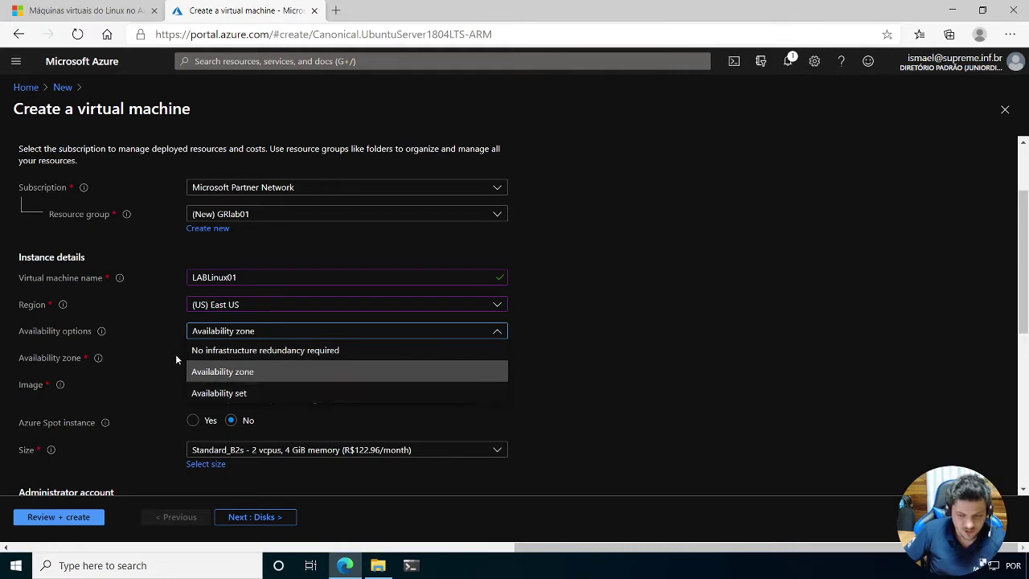
{"action": "left_click", "coordinate": [306, 354]}
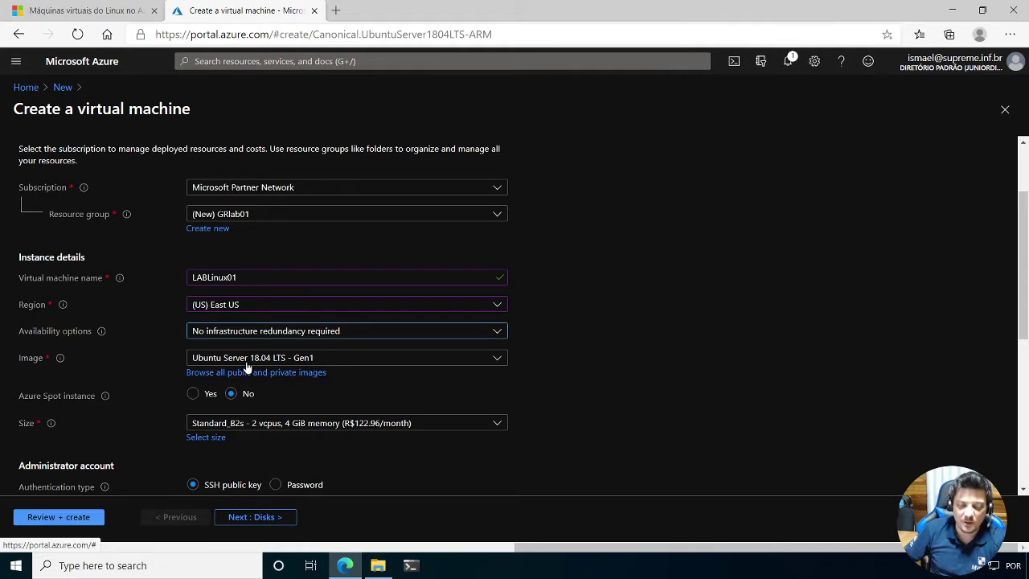
Choose Ubuntu Server 18.04 LTS - Gen1 as the image and set Azure Spot instance to No.
{"action": "left_click", "coordinate": [498, 360]}
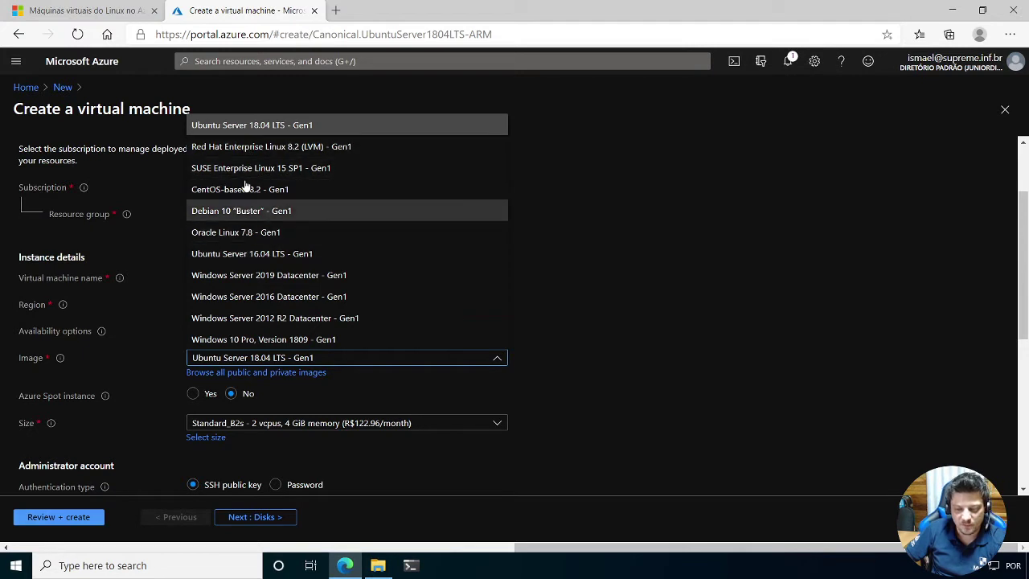
{"action": "left_click", "coordinate": [265, 128]}
{"action": "scroll", "coordinate": [166, 248], "scroll_direction": "down", "scroll_amount": 2}
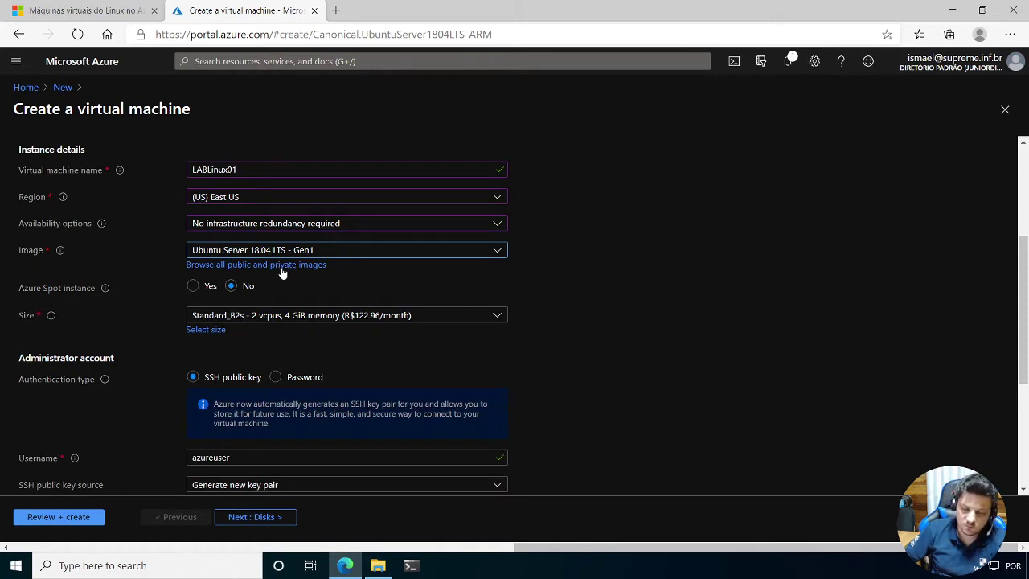
{"action": "left_click", "coordinate": [194, 288]}
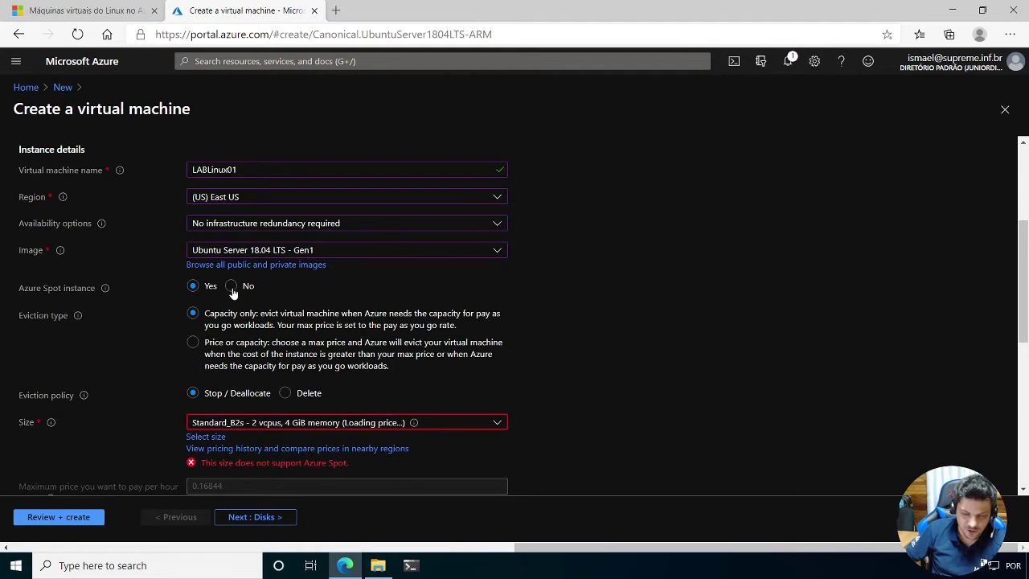
{"action": "left_click", "coordinate": [232, 287]}
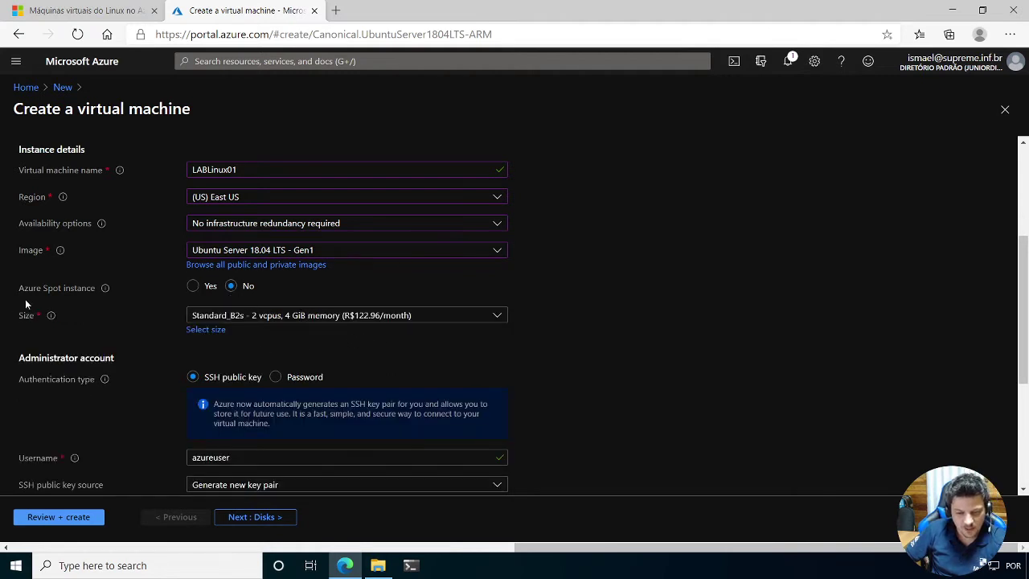
Open the full list of VM sizes and compare the specifications and monthly costs of the most used ones, including B1s and B2s.
{"action": "left_click", "coordinate": [498, 316]}
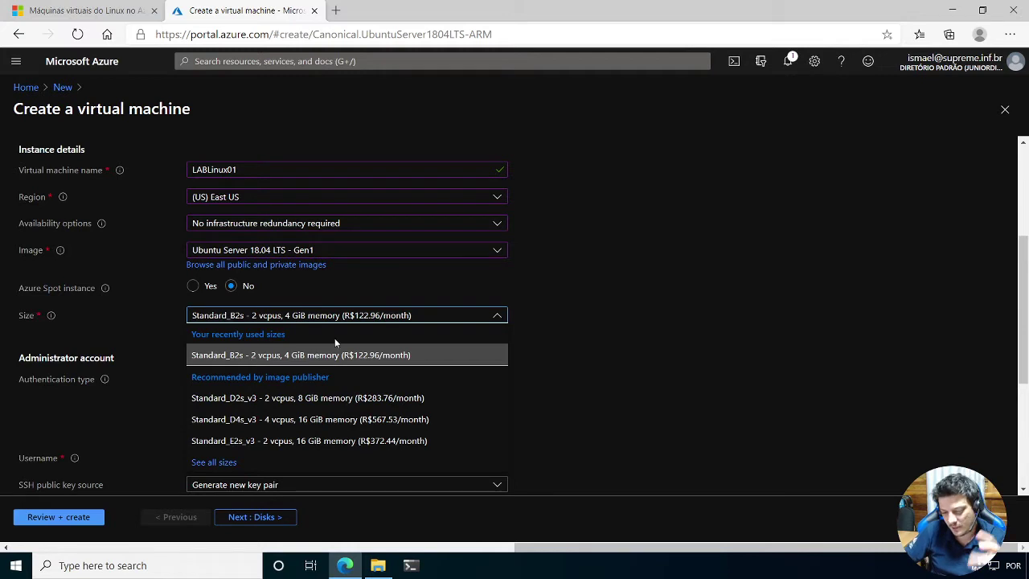
{"action": "left_click", "coordinate": [160, 323]}
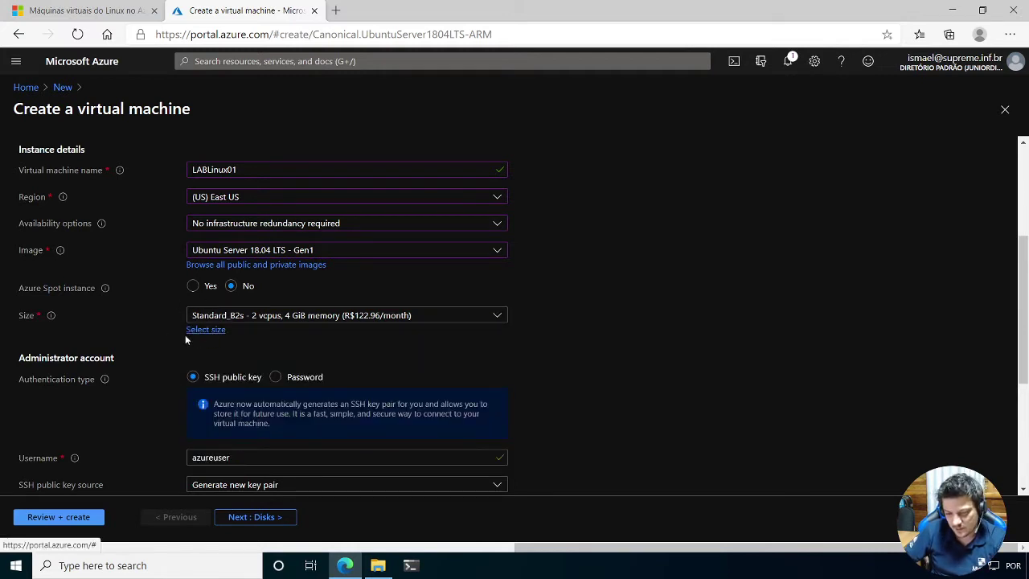
{"action": "left_click", "coordinate": [203, 331]}
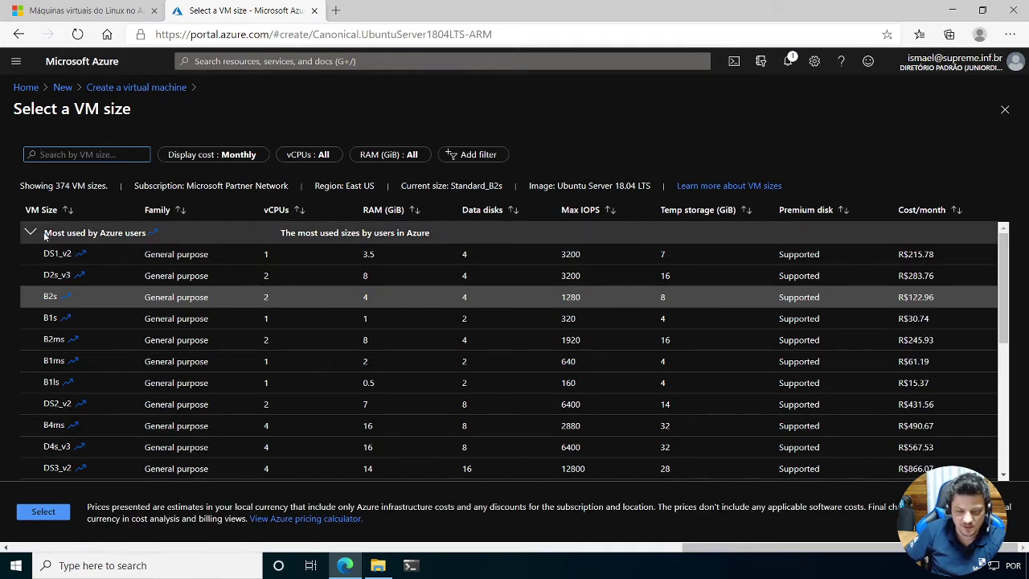
{"action": "left_click_drag", "start_coordinate": [45, 232], "coordinate": [145, 232]}
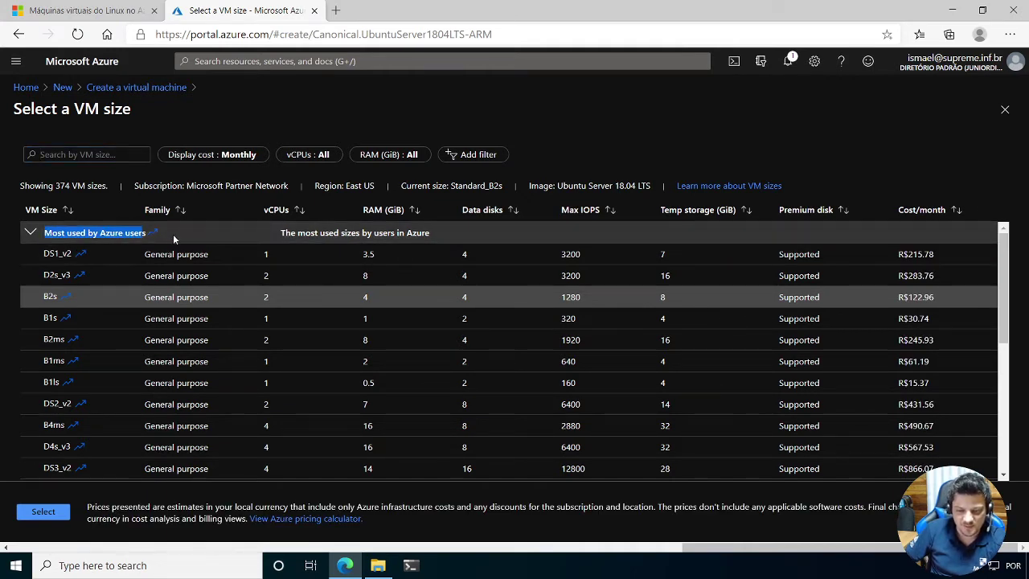
{"action": "scroll", "coordinate": [233, 257], "scroll_direction": "down", "scroll_amount": 2}
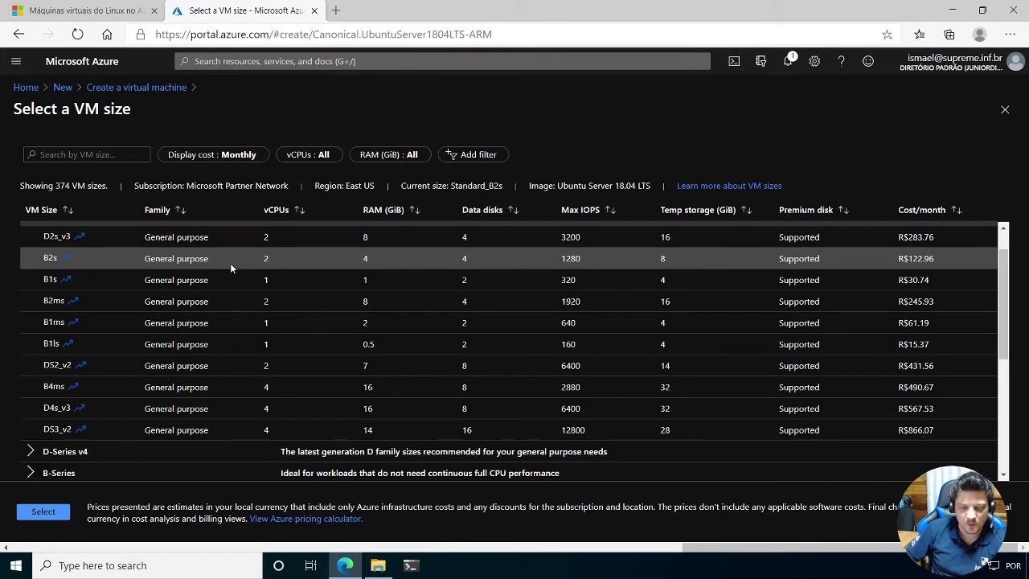
{"action": "scroll", "coordinate": [208, 364], "scroll_direction": "up", "scroll_amount": 1}
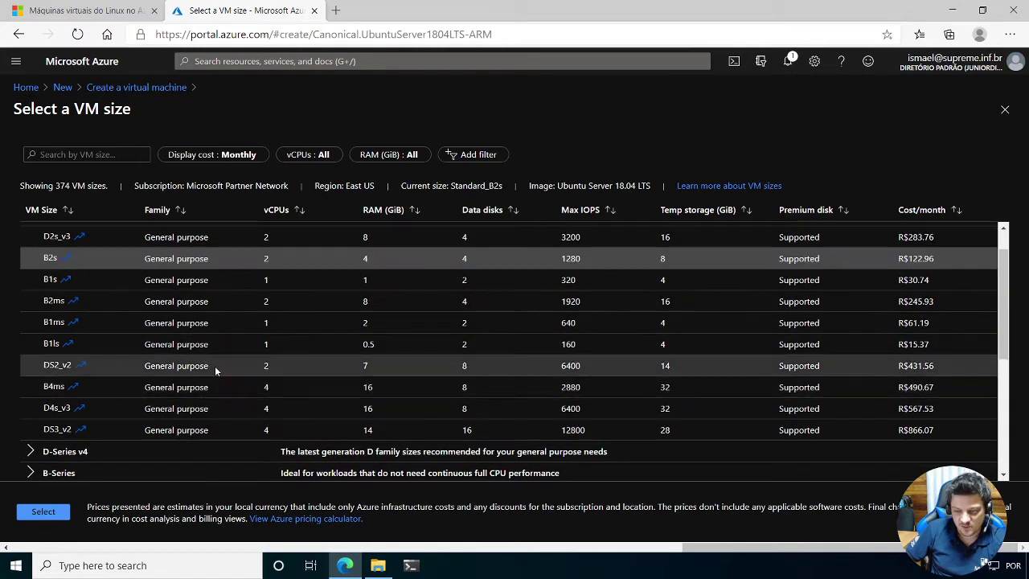
{"action": "scroll", "coordinate": [212, 368], "scroll_direction": "up", "scroll_amount": 1}
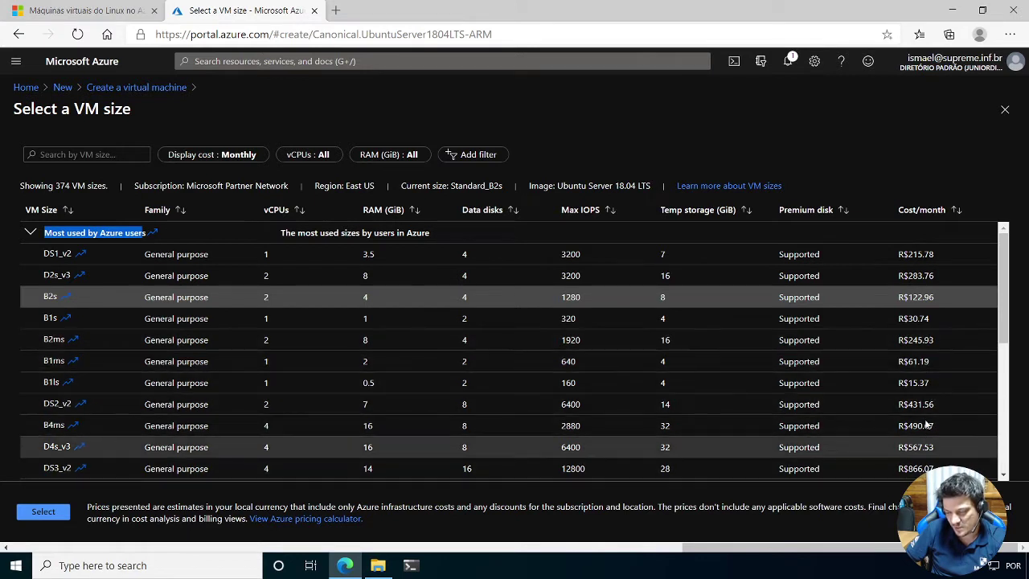
{"action": "left_click", "coordinate": [31, 320]}
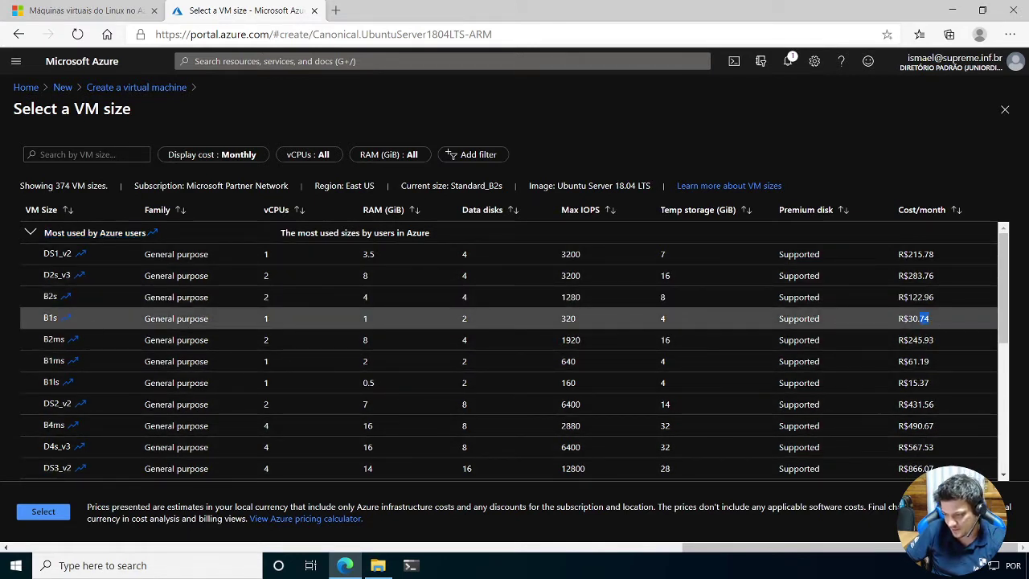
{"action": "left_click_drag", "start_coordinate": [940, 318], "coordinate": [816, 320]}
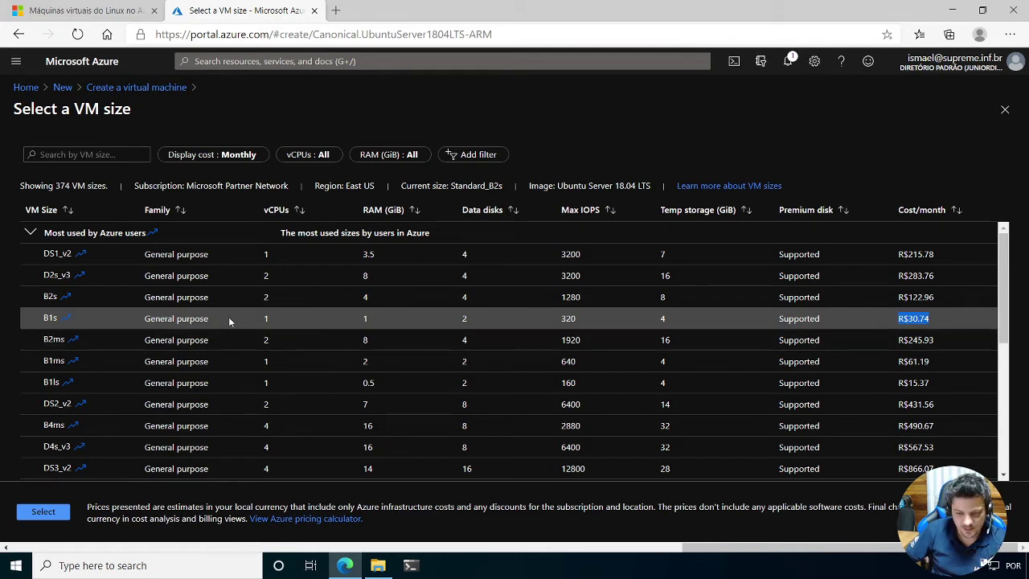
{"action": "left_click", "coordinate": [262, 321]}
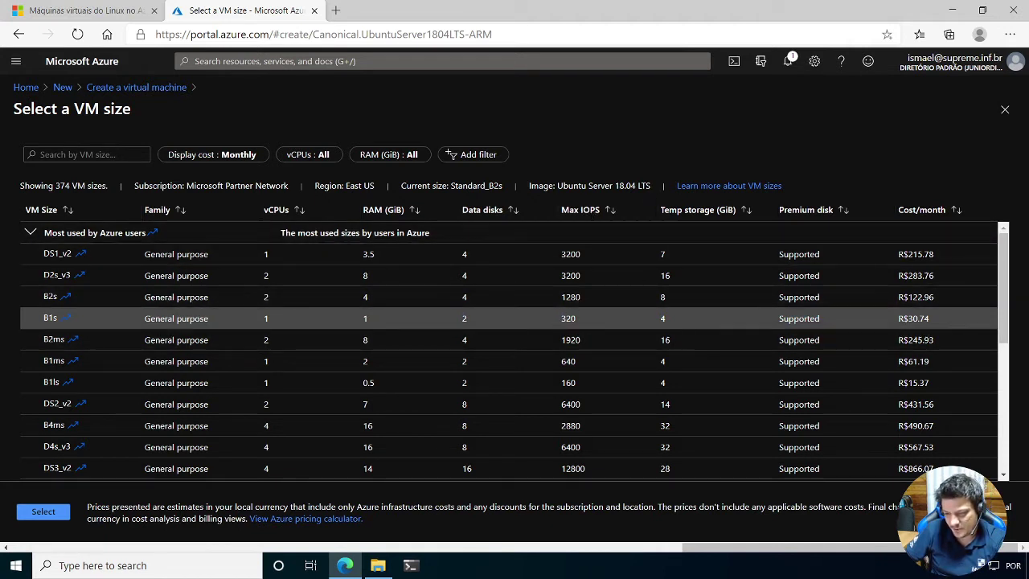
{"action": "left_click", "coordinate": [40, 297]}
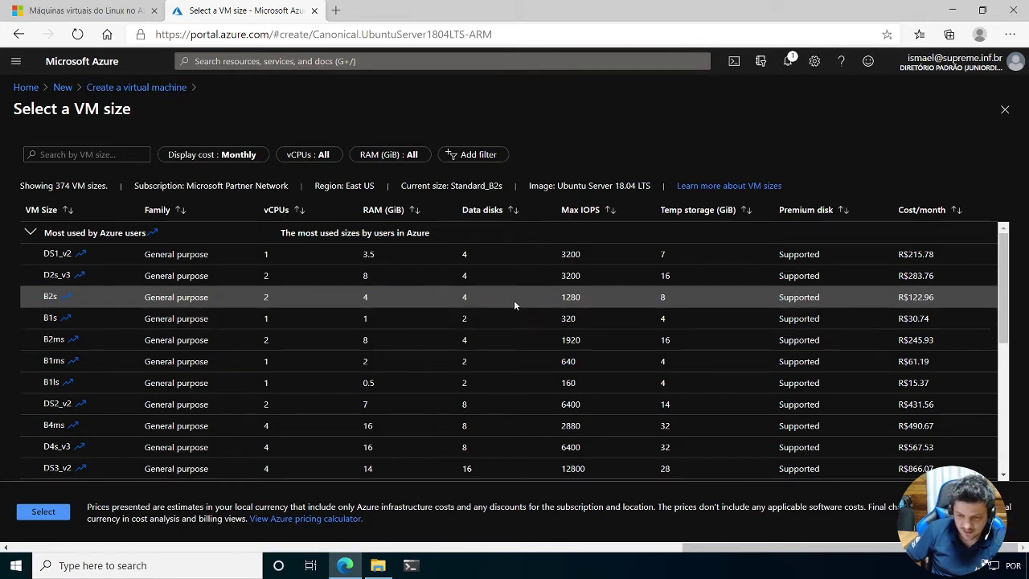
Examine the other VM size series, expanding and collapsing D-Series v4, B-Series, A-Series v2 and E-Series v4.
{"action": "scroll", "coordinate": [515, 300], "scroll_direction": "down", "scroll_amount": 1}
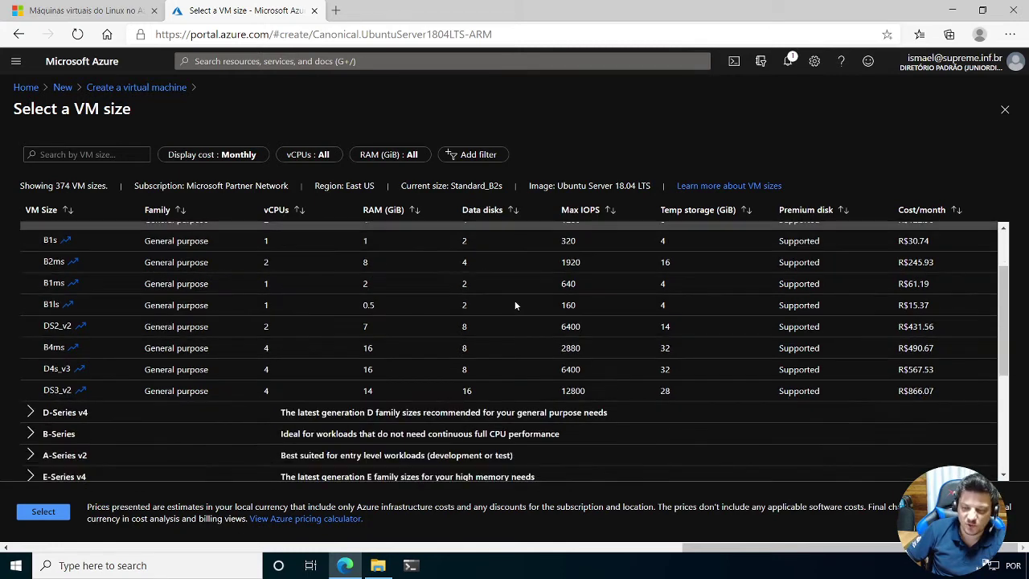
{"action": "scroll", "coordinate": [88, 420], "scroll_direction": "down", "scroll_amount": 1}
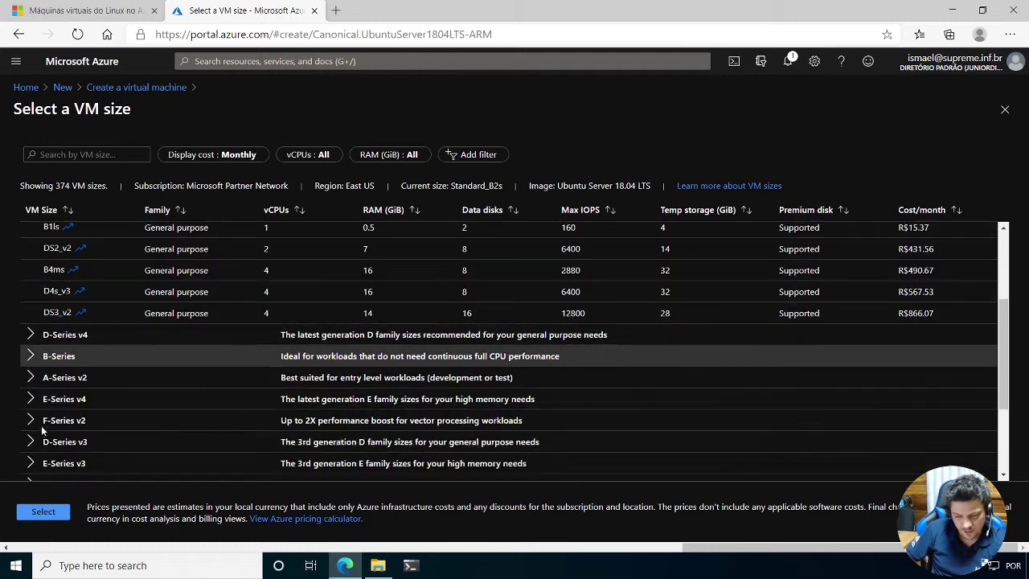
{"action": "scroll", "coordinate": [41, 427], "scroll_direction": "down", "scroll_amount": 1}
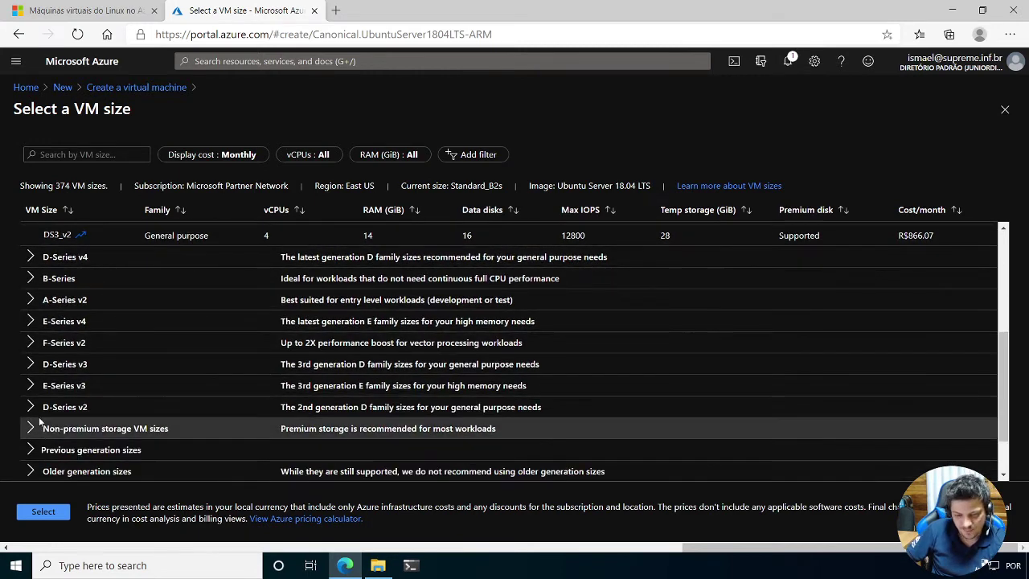
{"action": "scroll", "coordinate": [36, 388], "scroll_direction": "up", "scroll_amount": 1}
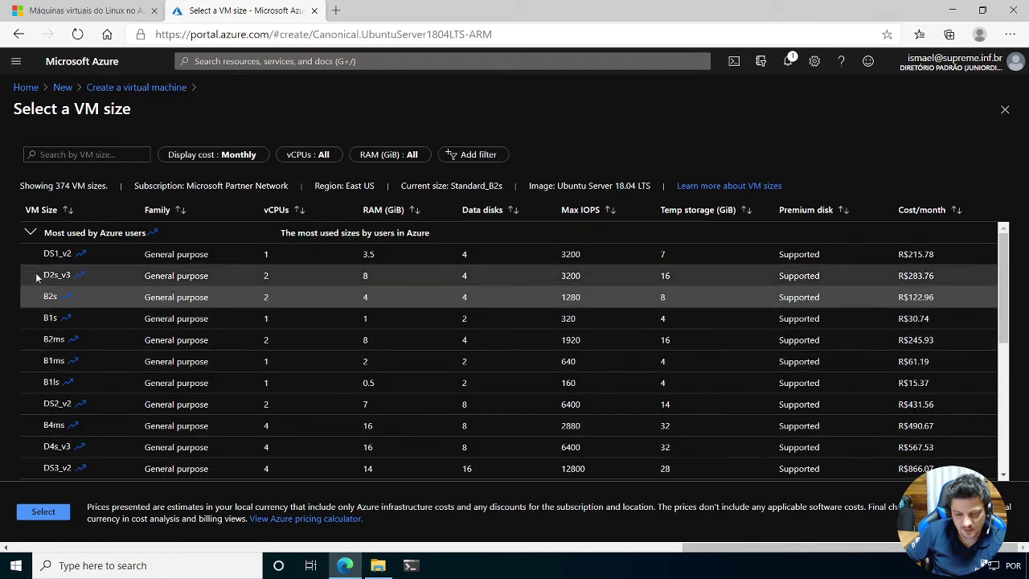
{"action": "left_click", "coordinate": [31, 233]}
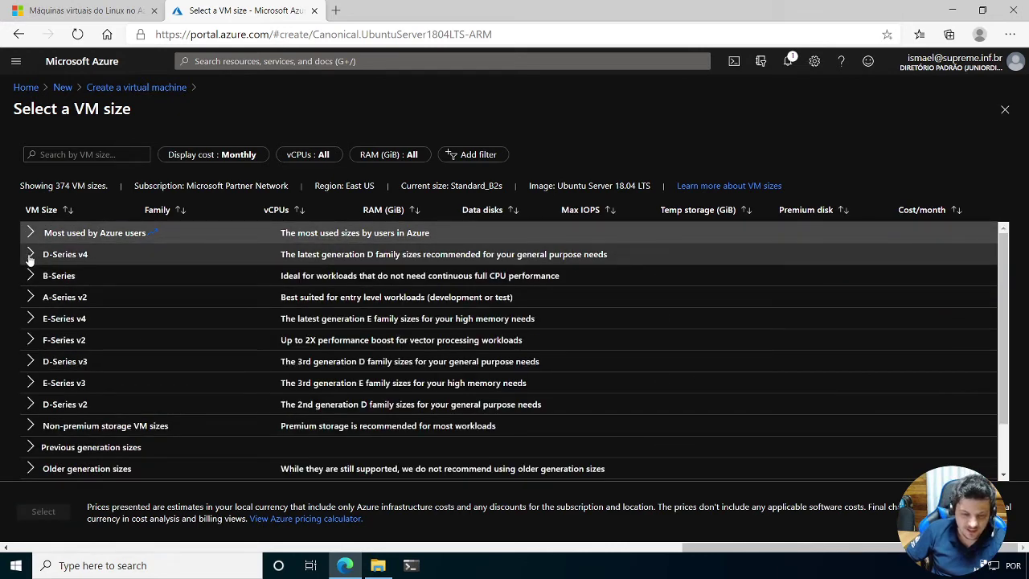
{"action": "left_click", "coordinate": [30, 254]}
{"action": "left_click", "coordinate": [30, 254]}
{"action": "left_click", "coordinate": [31, 276]}
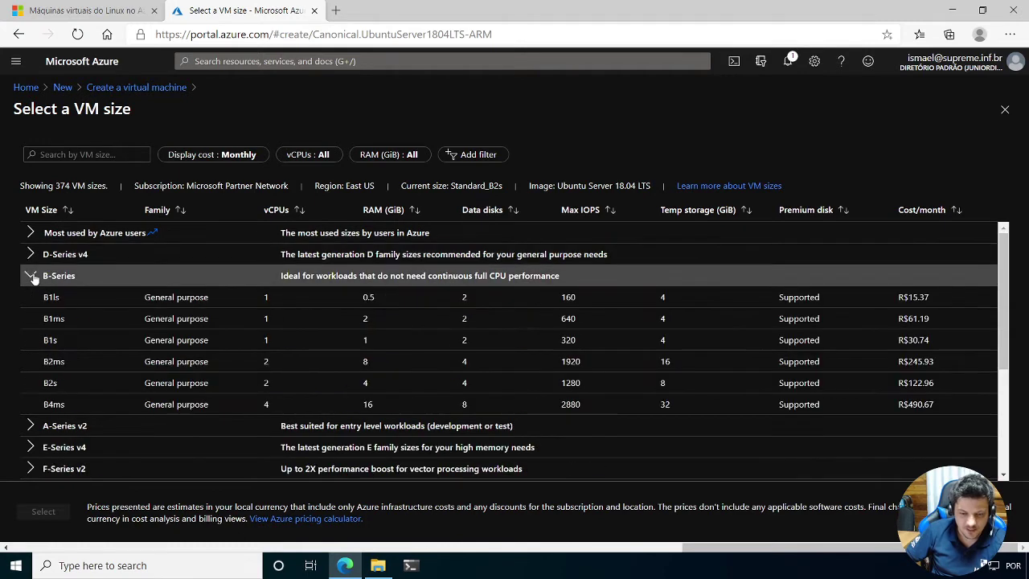
{"action": "left_click", "coordinate": [31, 276]}
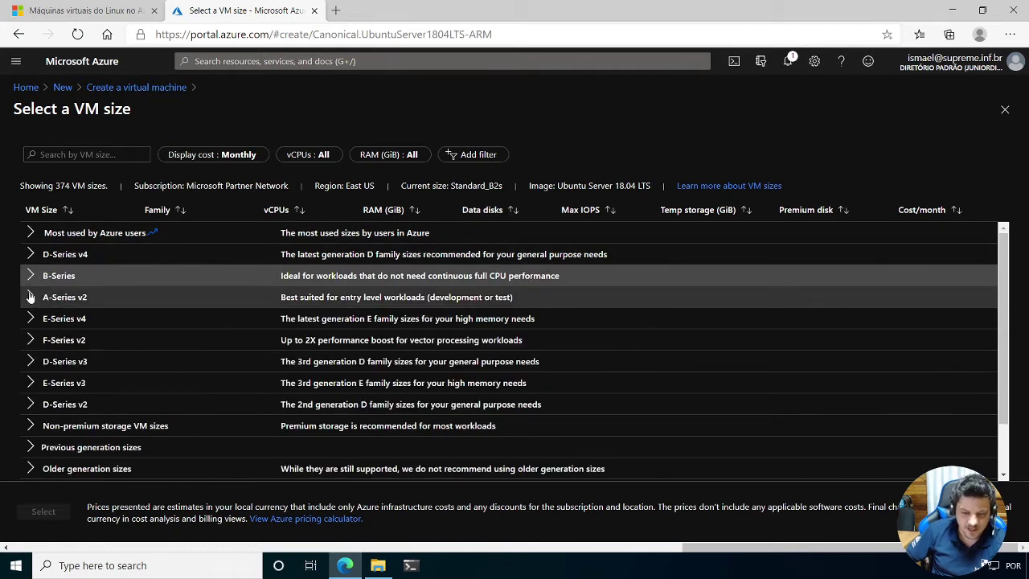
{"action": "left_click", "coordinate": [31, 298]}
{"action": "left_click", "coordinate": [31, 297]}
{"action": "left_click", "coordinate": [31, 318]}
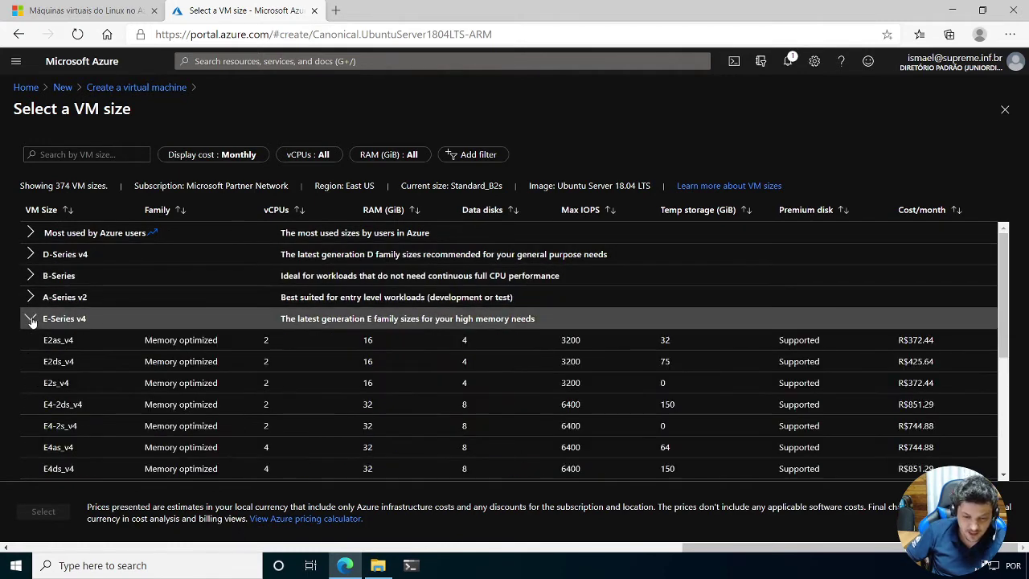
{"action": "left_click", "coordinate": [31, 318]}
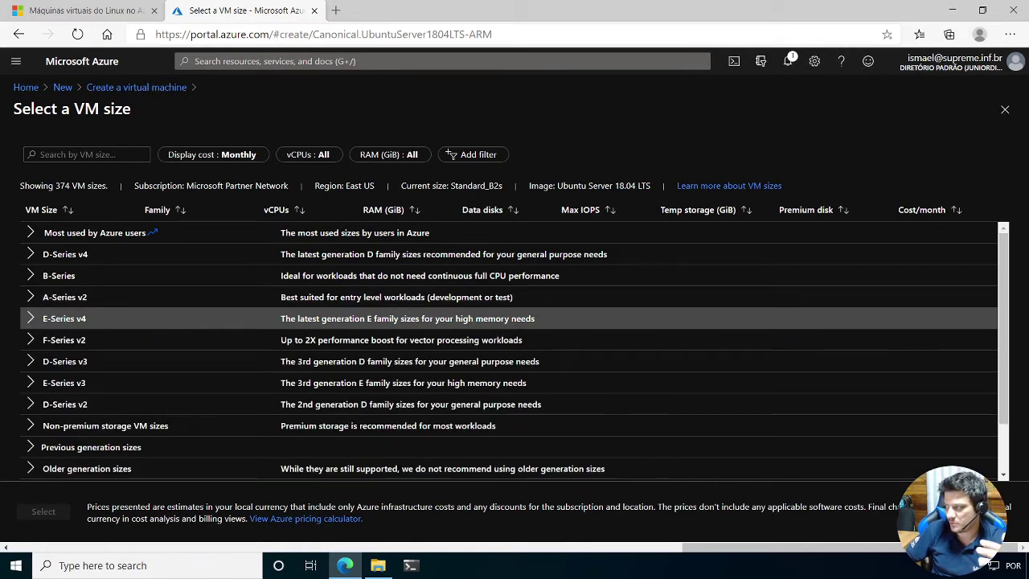
Choose B2s from the sizes most used by Azure users as the virtual machine's size.
{"action": "left_click", "coordinate": [30, 233]}
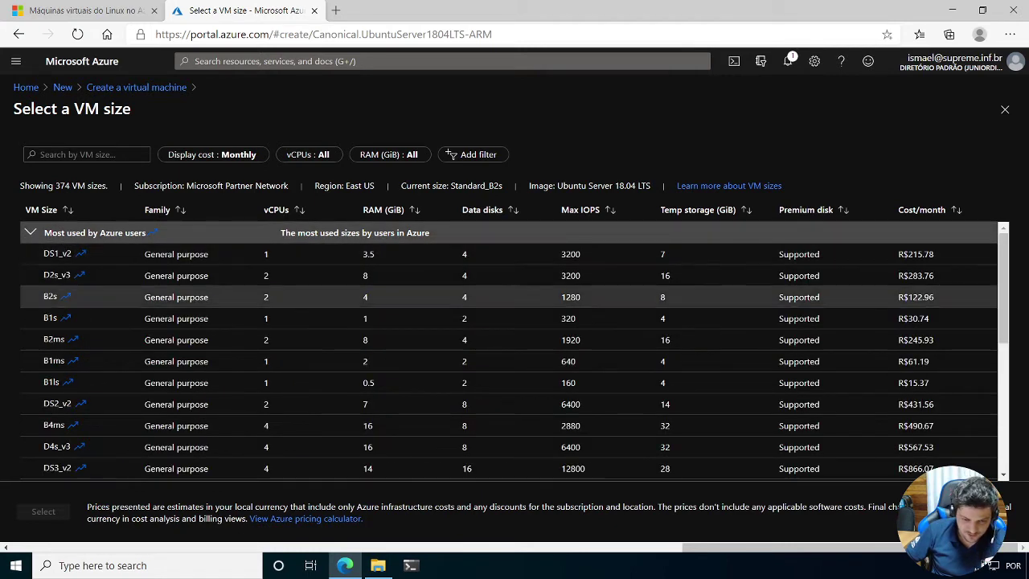
{"action": "left_click", "coordinate": [38, 302]}
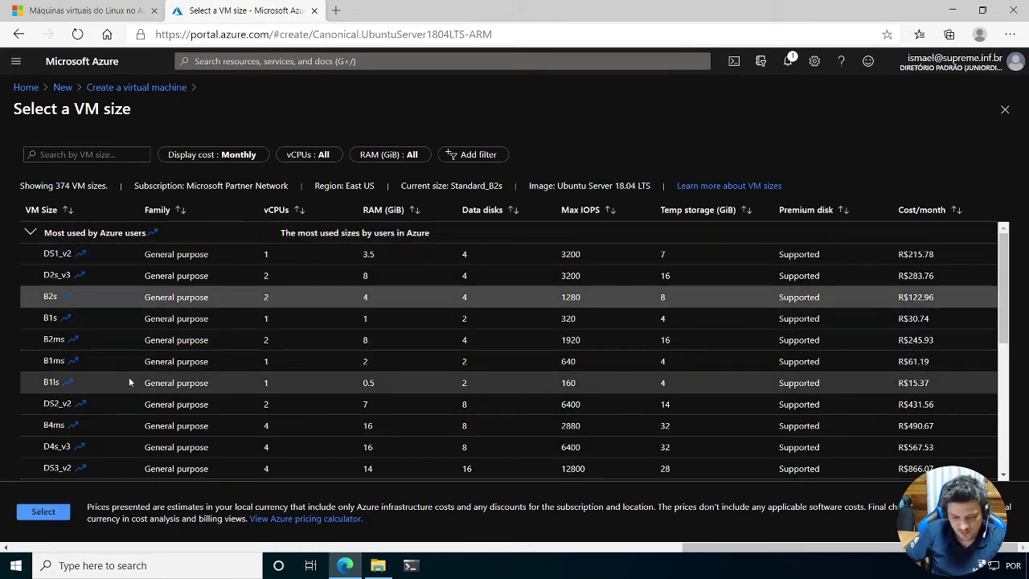
{"action": "left_click", "coordinate": [50, 516]}
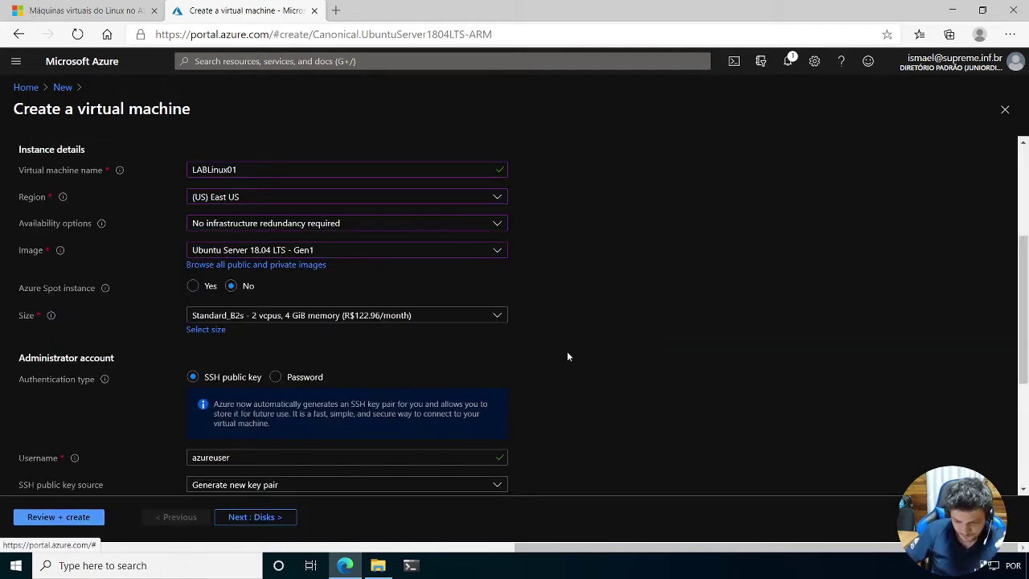
Set the administrator authentication type to SSH public key, after viewing the Password option, with Generate new key pair as the key source.
{"action": "scroll", "coordinate": [567, 352], "scroll_direction": "down", "scroll_amount": 3}
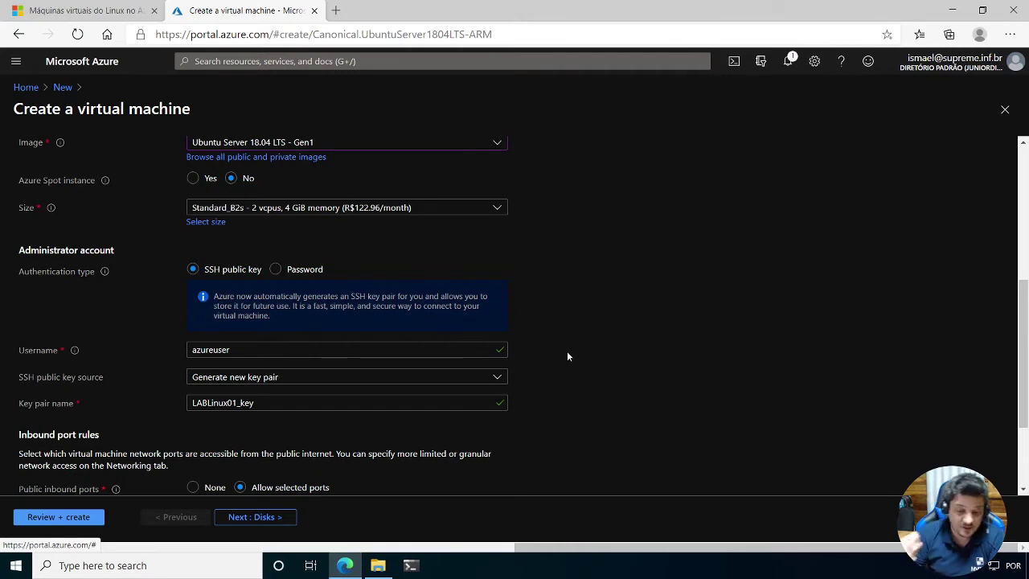
{"action": "left_click", "coordinate": [282, 271]}
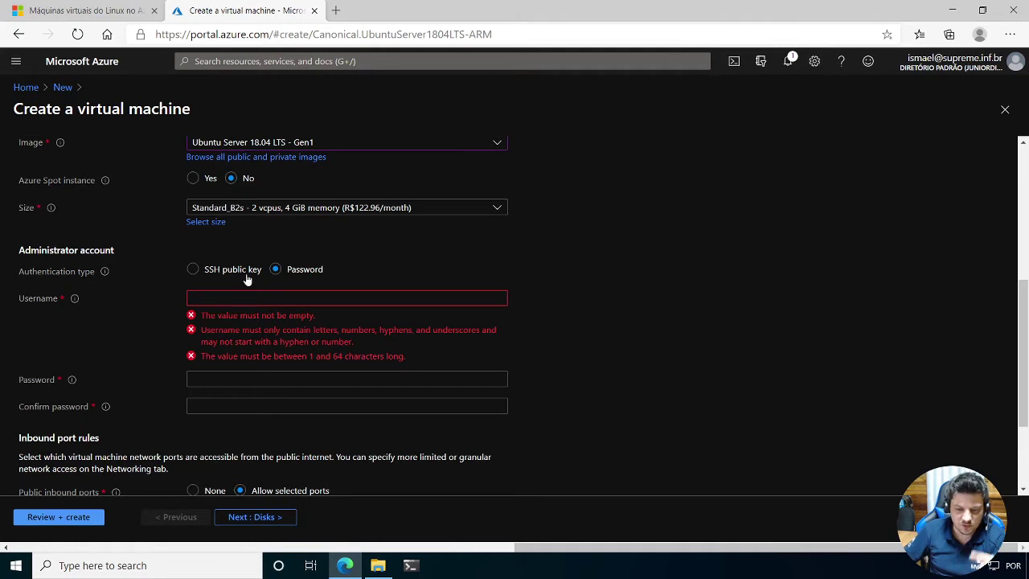
{"action": "left_click", "coordinate": [194, 270]}
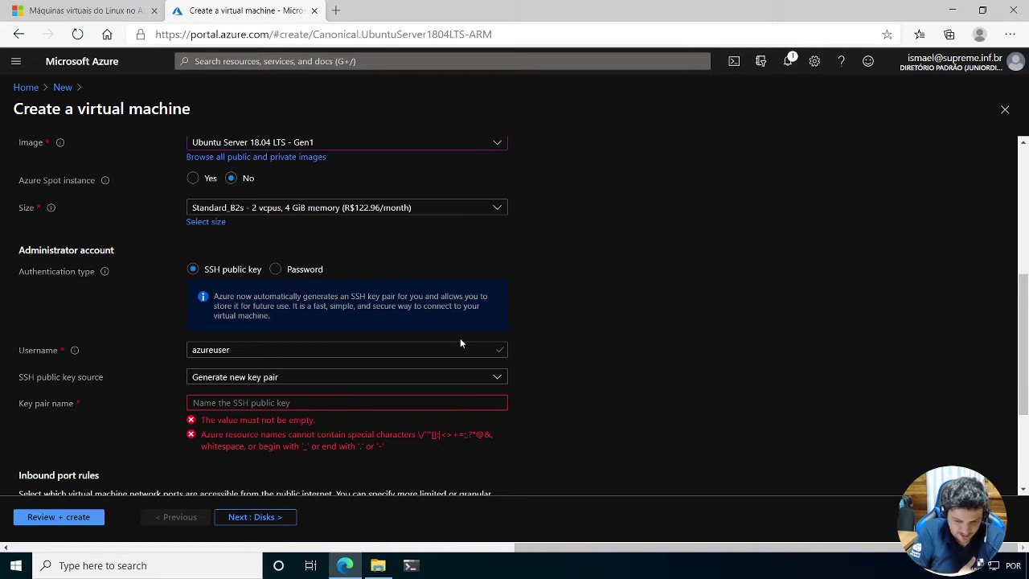
{"action": "left_click", "coordinate": [204, 382]}
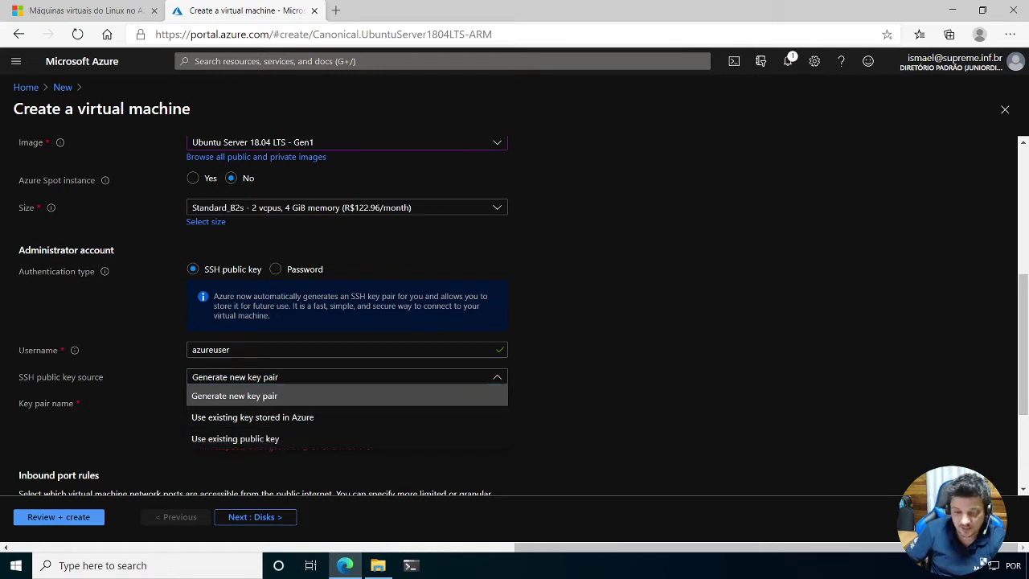
{"action": "left_click", "coordinate": [264, 402]}
Name the SSH key pair LABLinux01.
{"action": "left_click", "coordinate": [241, 402]}
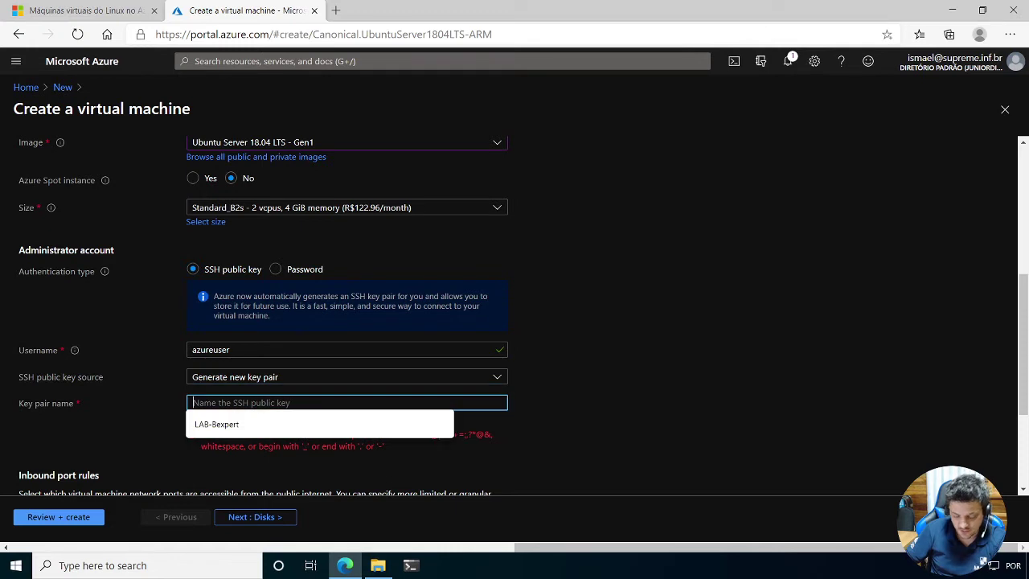
{"action": "type", "text": "LAB"}
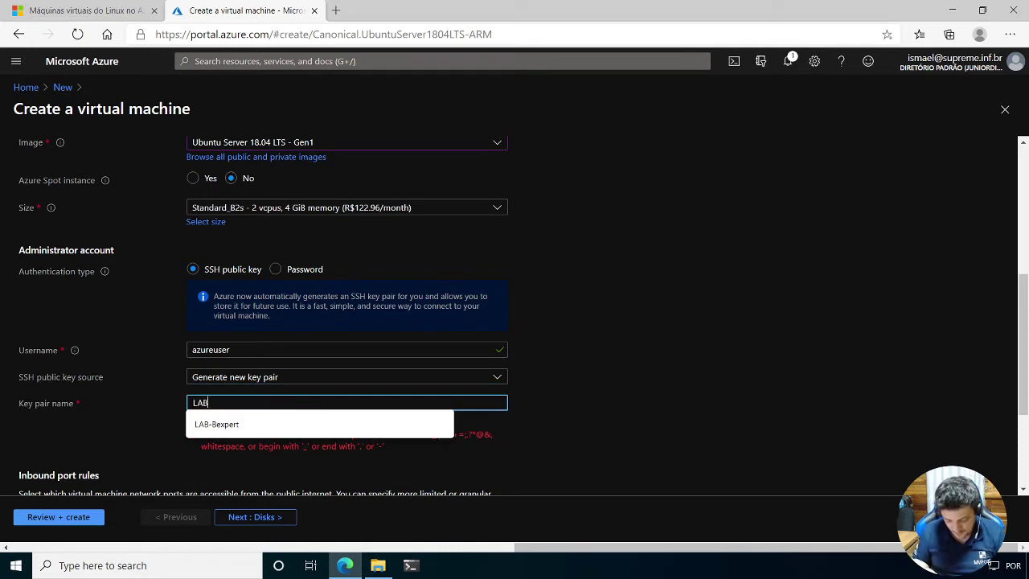
{"action": "type", "text": "Linux01"}
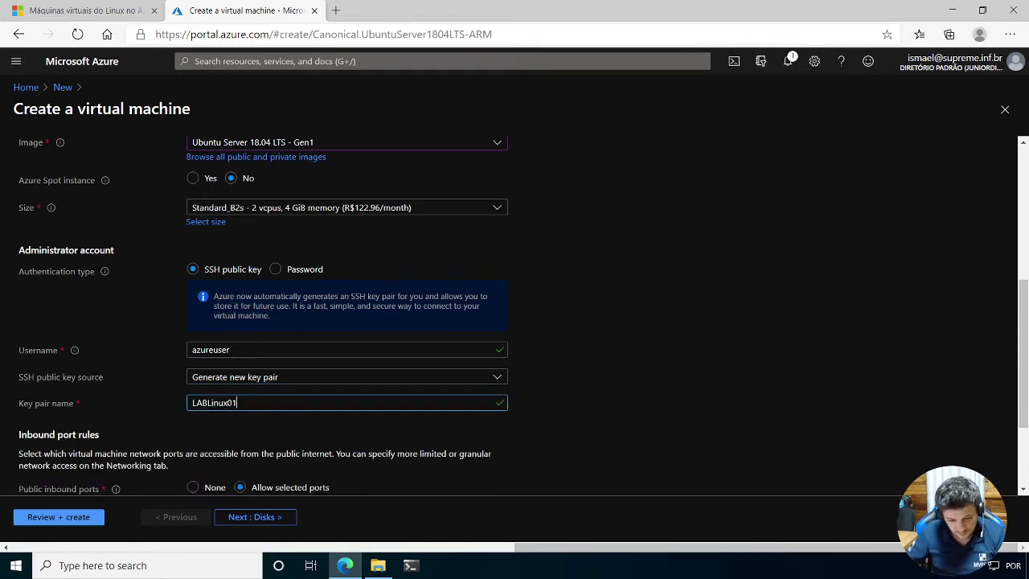
Set the OS disk type to Standard SSD in the disk options and continue to the networking settings.
{"action": "scroll", "coordinate": [311, 309], "scroll_direction": "down", "scroll_amount": 2}
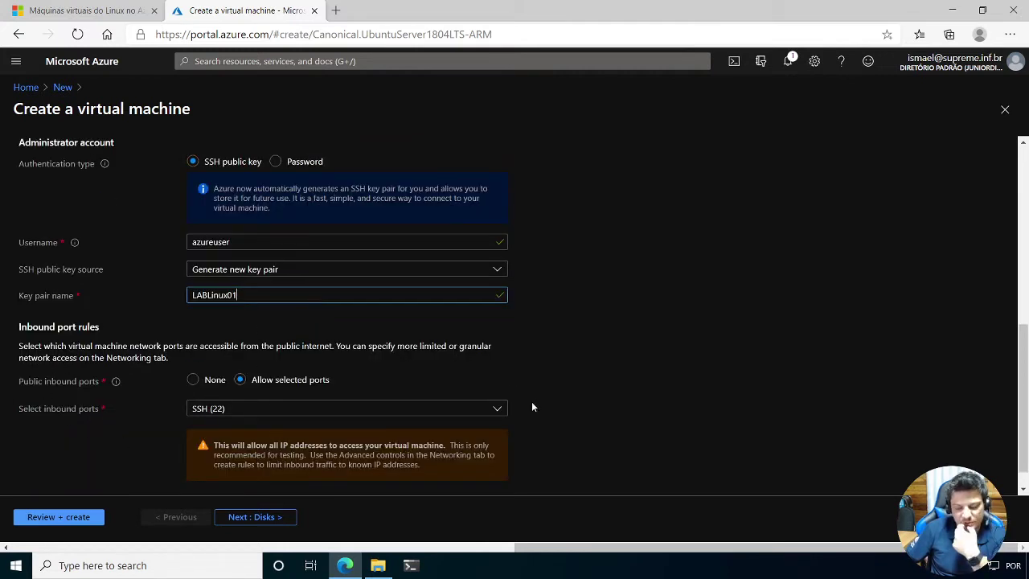
{"action": "scroll", "coordinate": [386, 470], "scroll_direction": "down", "scroll_amount": 1}
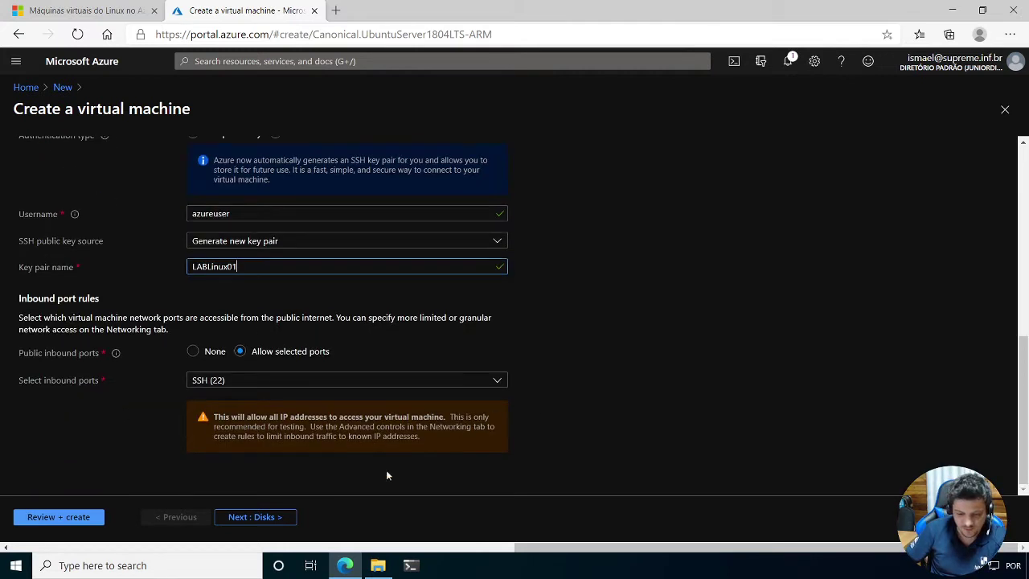
{"action": "left_click", "coordinate": [259, 517]}
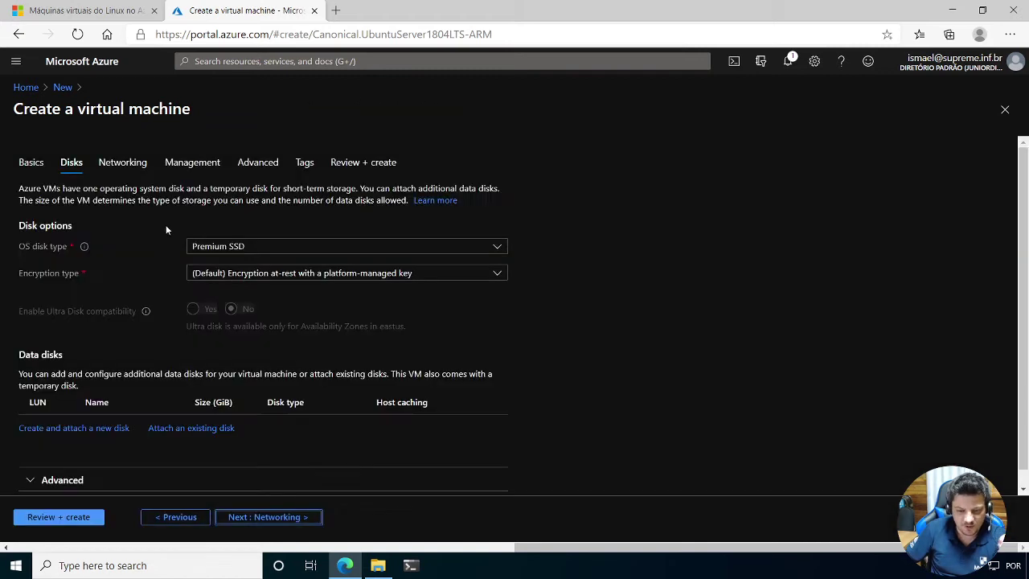
{"action": "left_click", "coordinate": [227, 246]}
{"action": "left_click", "coordinate": [219, 286]}
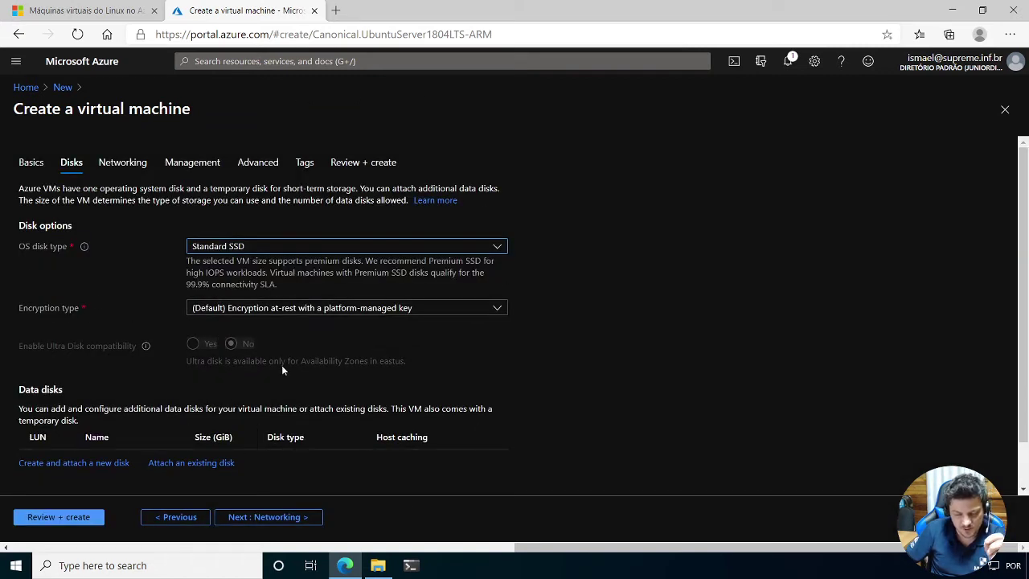
{"action": "left_click", "coordinate": [273, 517]}
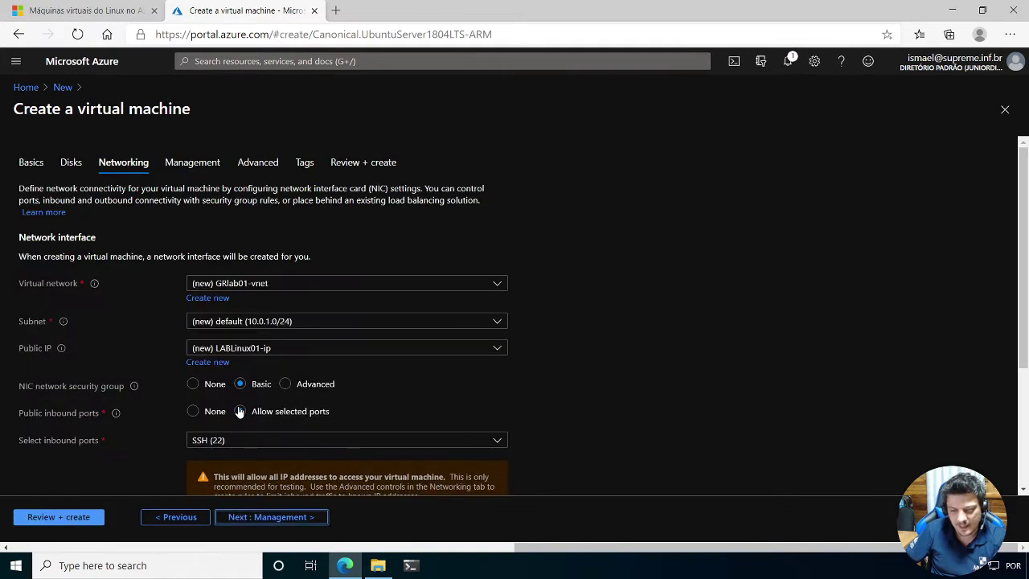
Allow SSH (22) as the selected public inbound port and advance through the remaining settings with their defaults to the final review.
{"action": "left_click", "coordinate": [240, 412]}
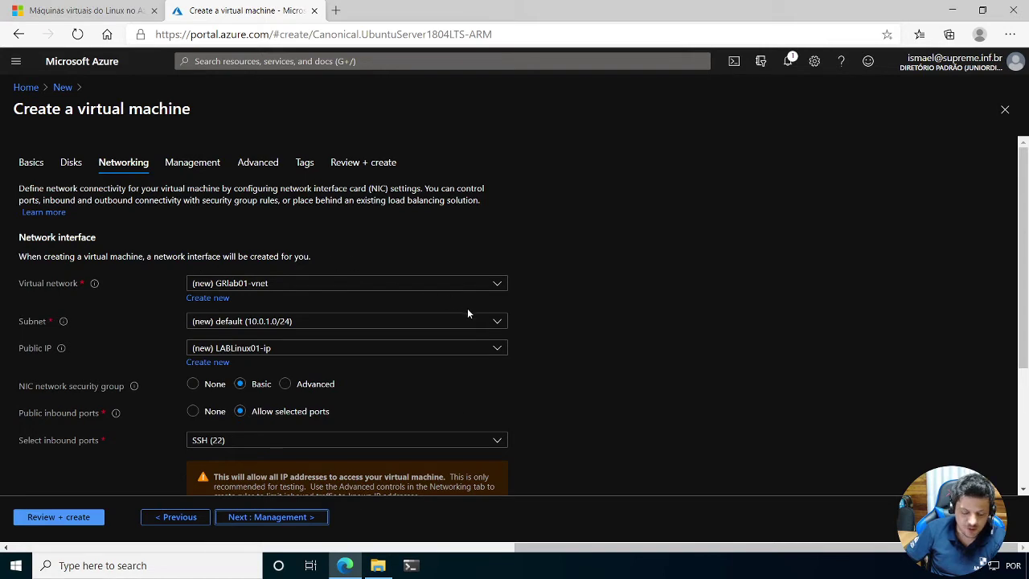
{"action": "scroll", "coordinate": [169, 350], "scroll_direction": "down", "scroll_amount": 2}
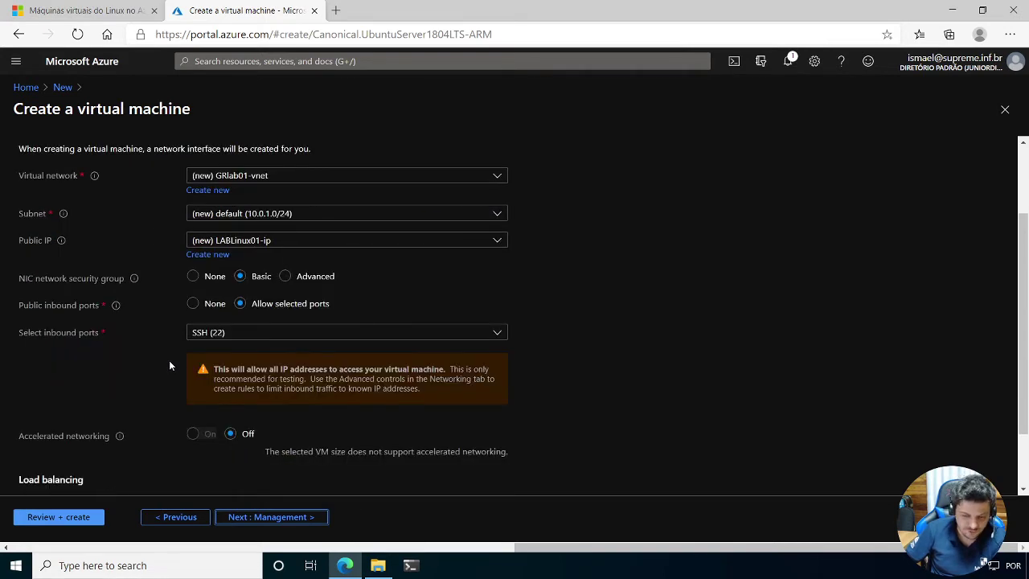
{"action": "scroll", "coordinate": [170, 366], "scroll_direction": "down", "scroll_amount": 2}
{"action": "left_click", "coordinate": [288, 517]}
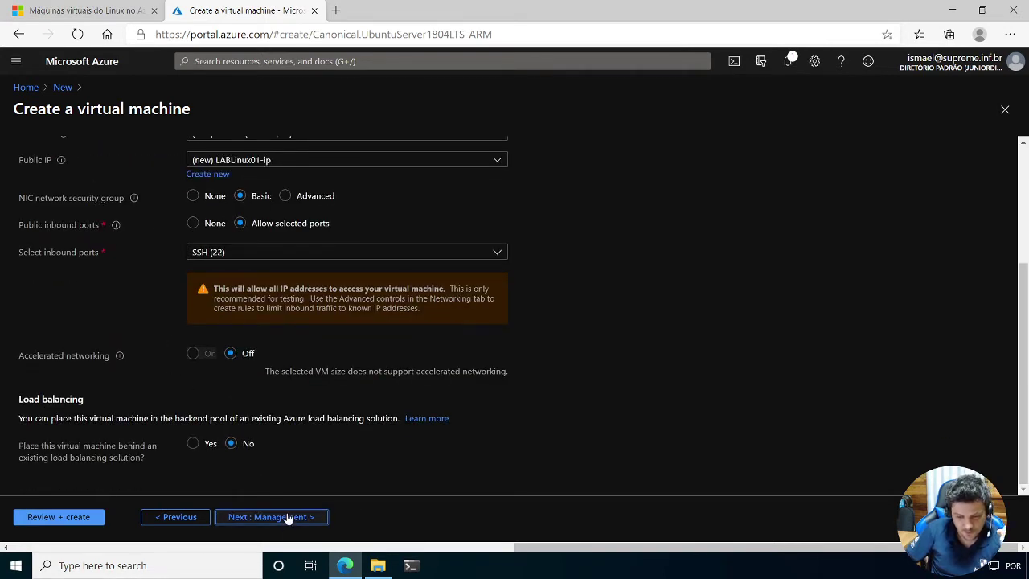
{"action": "left_click", "coordinate": [289, 519]}
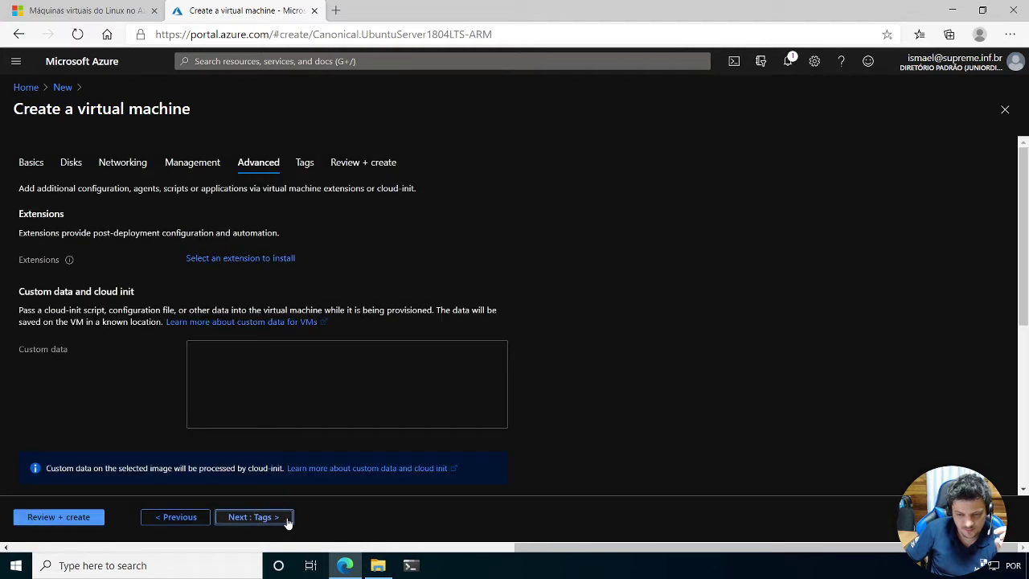
{"action": "left_click", "coordinate": [288, 520]}
{"action": "left_click", "coordinate": [287, 519]}
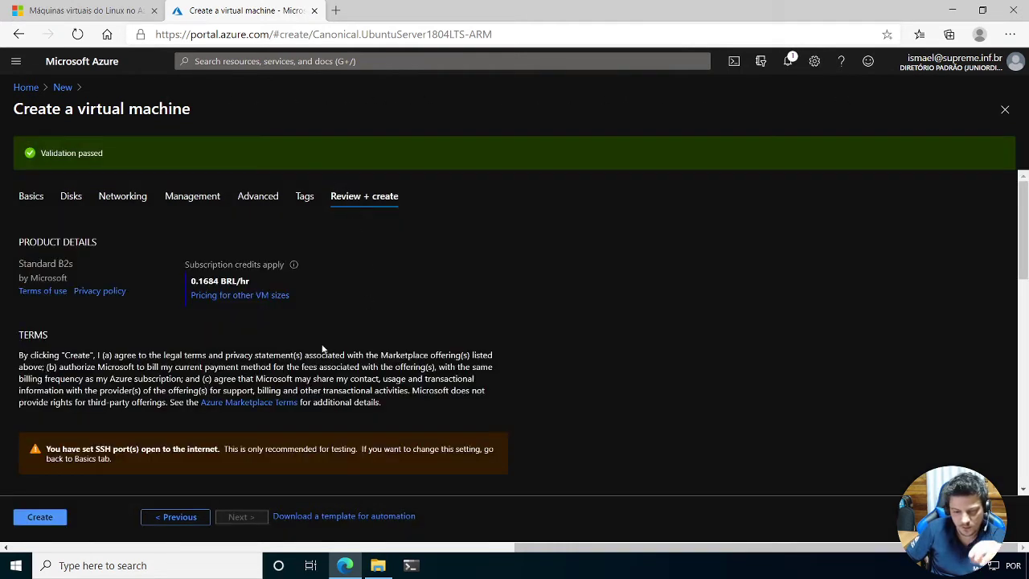
Review the configuration summary, then create the virtual machine and download its private key.
{"action": "scroll", "coordinate": [272, 400], "scroll_direction": "down", "scroll_amount": 3}
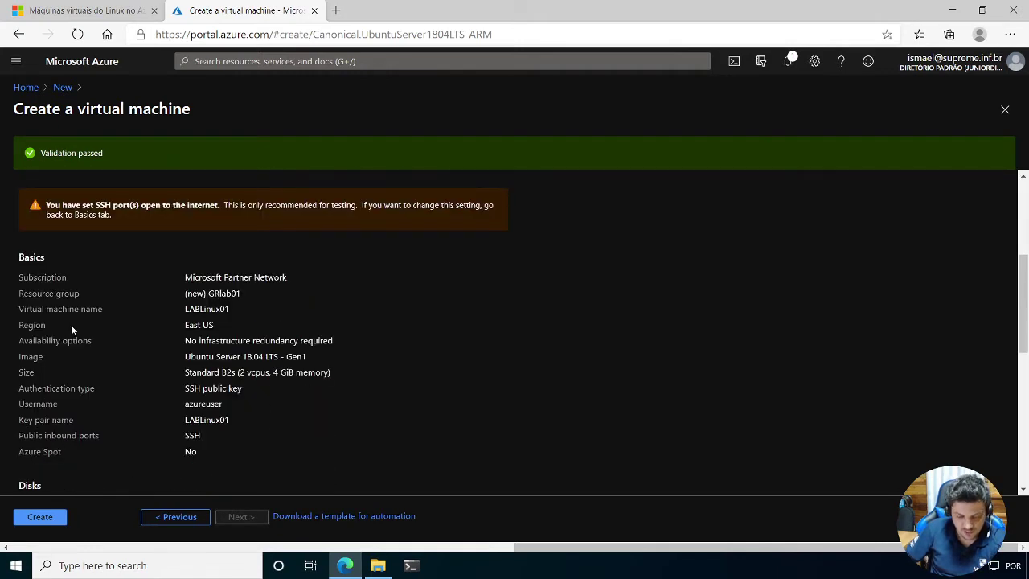
{"action": "left_click", "coordinate": [39, 519]}
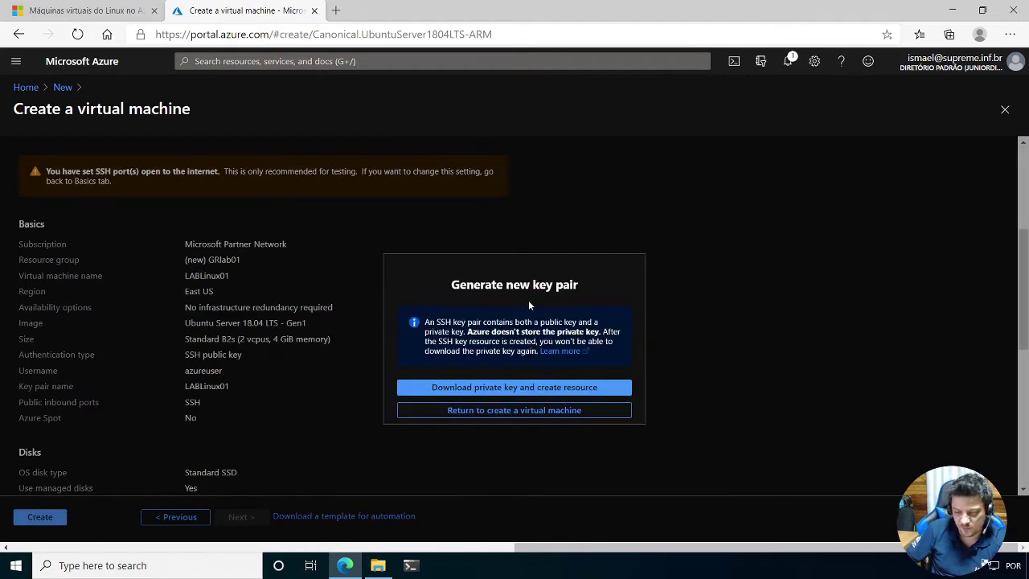
{"action": "left_click", "coordinate": [533, 390]}
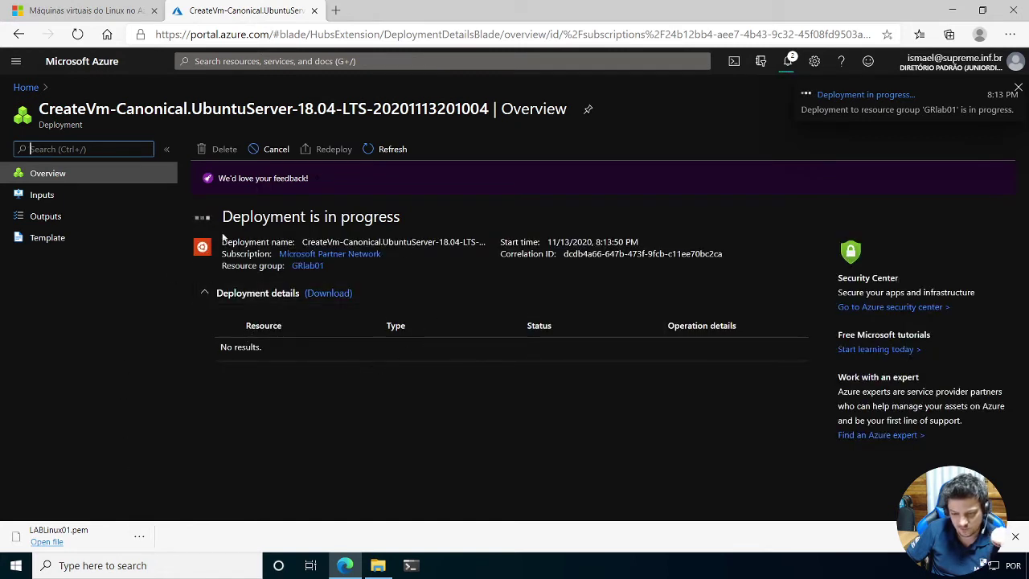
Copy the downloaded LABLinux01.pem key file from the Downloads folder into C:\Cert, and dismiss the folder window and the download notice.
{"action": "left_click", "coordinate": [139, 538]}
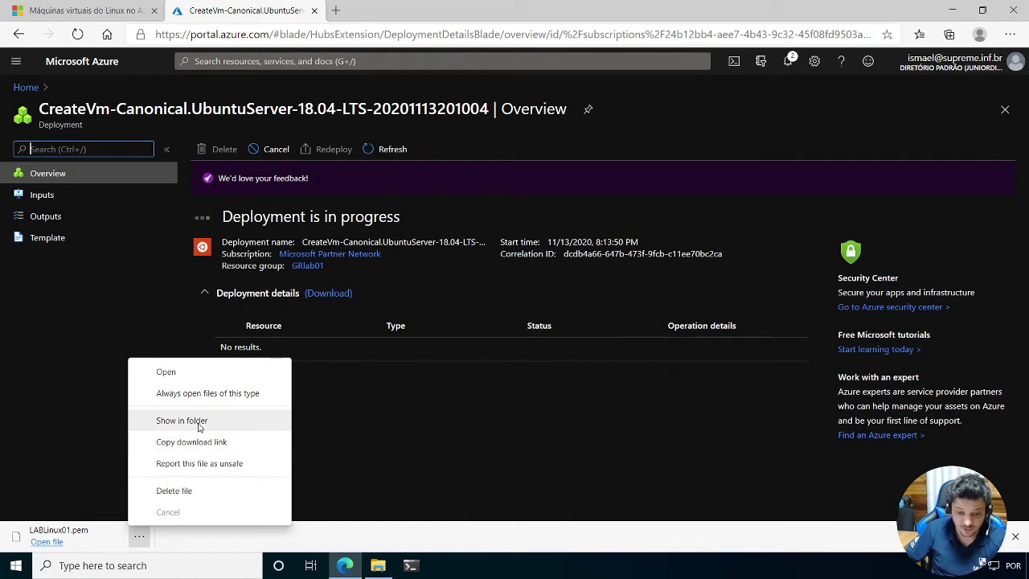
{"action": "left_click", "coordinate": [182, 421]}
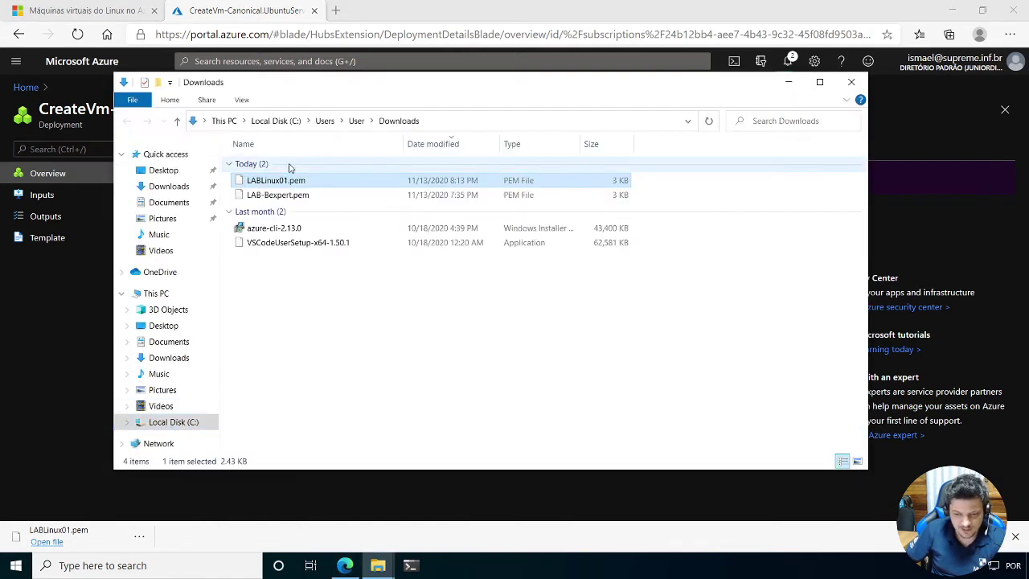
{"action": "right_click", "coordinate": [272, 182]}
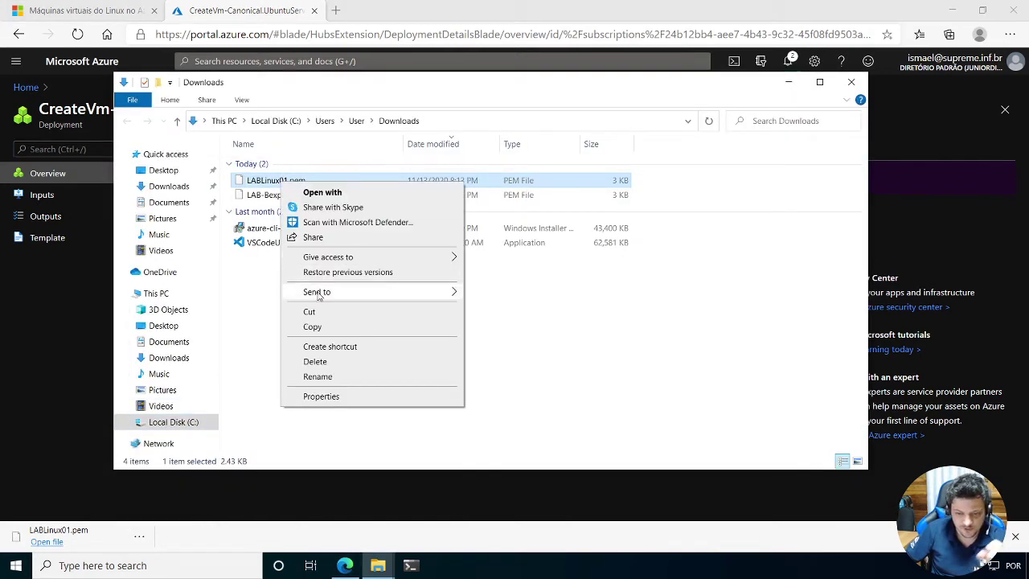
{"action": "left_click", "coordinate": [309, 330]}
{"action": "left_click", "coordinate": [166, 423]}
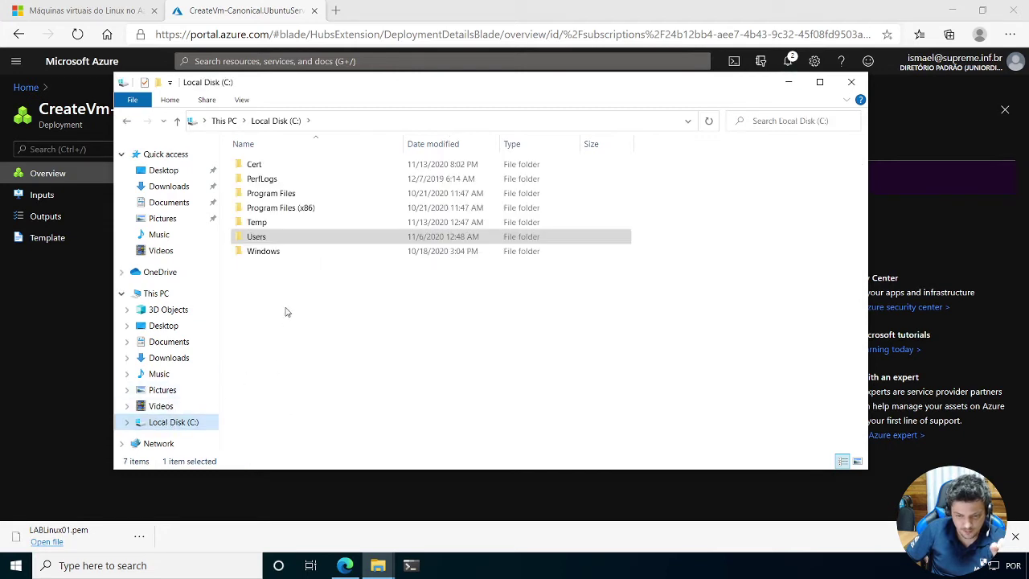
{"action": "left_click", "coordinate": [255, 167]}
{"action": "double_click", "coordinate": [256, 168]}
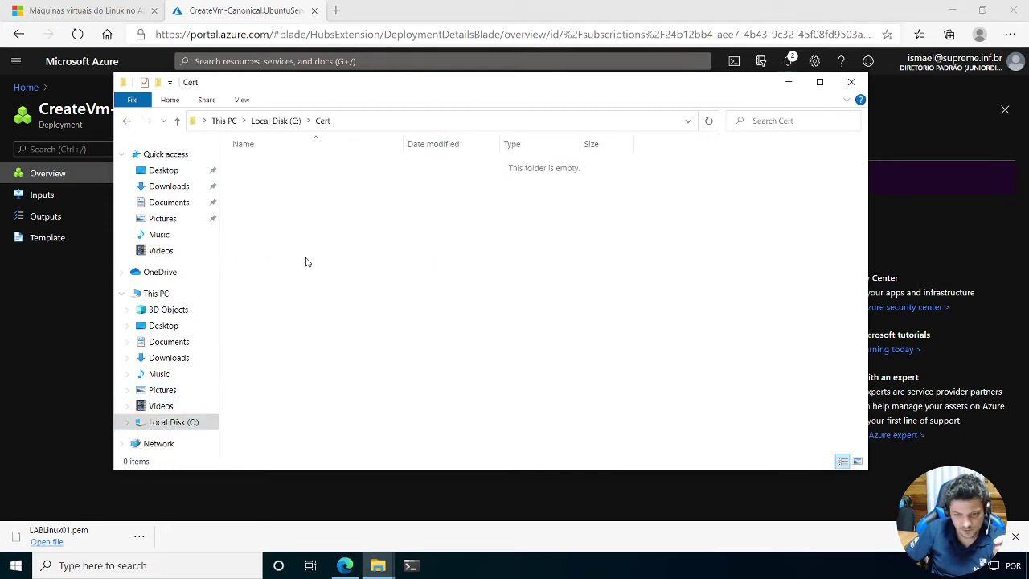
{"action": "right_click", "coordinate": [305, 260]}
{"action": "left_click", "coordinate": [339, 352]}
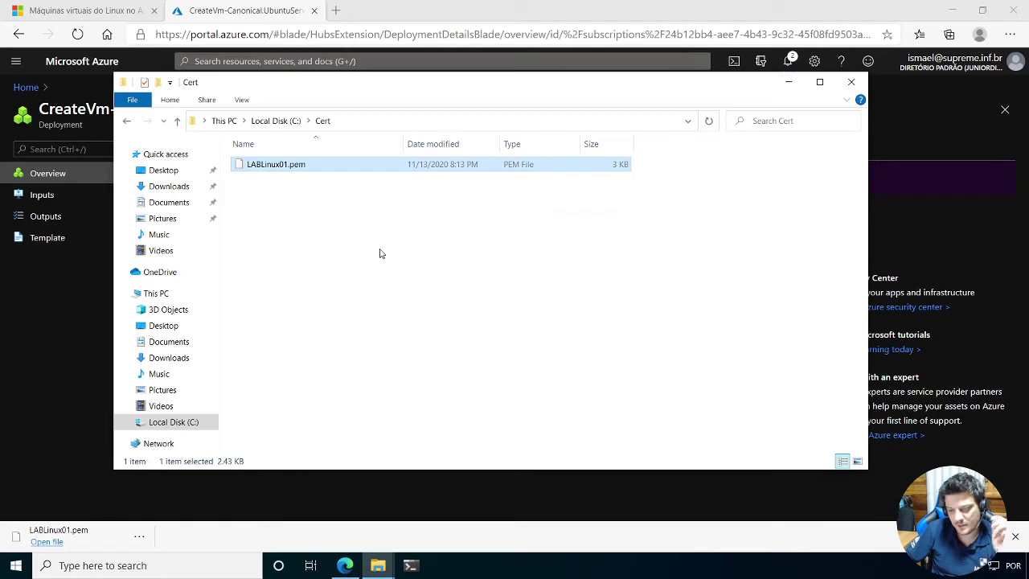
{"action": "left_click", "coordinate": [385, 251]}
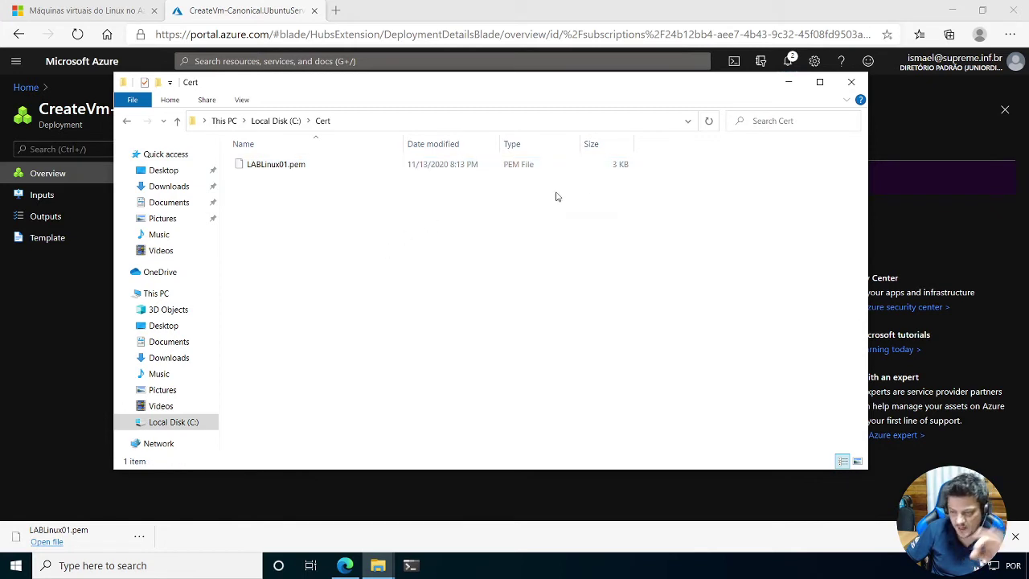
{"action": "left_click", "coordinate": [789, 84]}
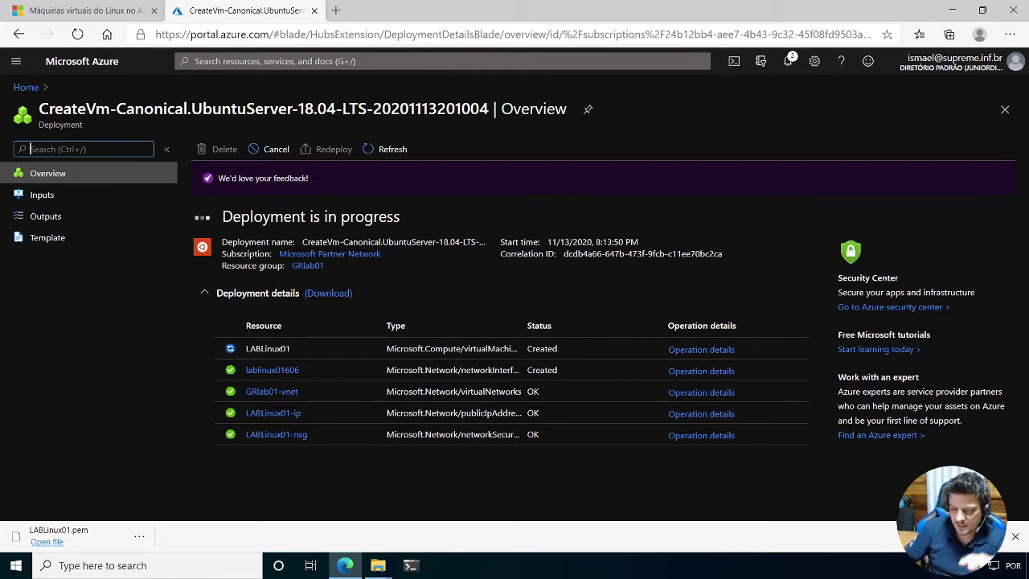
{"action": "left_click", "coordinate": [1016, 538]}
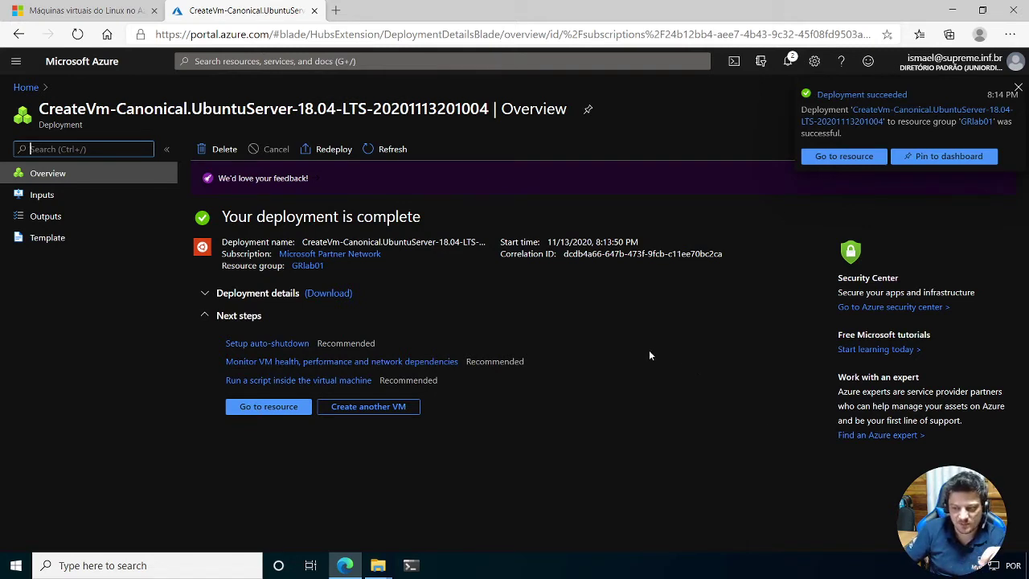
Return to the portal home and open the GRlab01 resource group with the resource group list collapsed.
{"action": "left_click", "coordinate": [22, 87]}
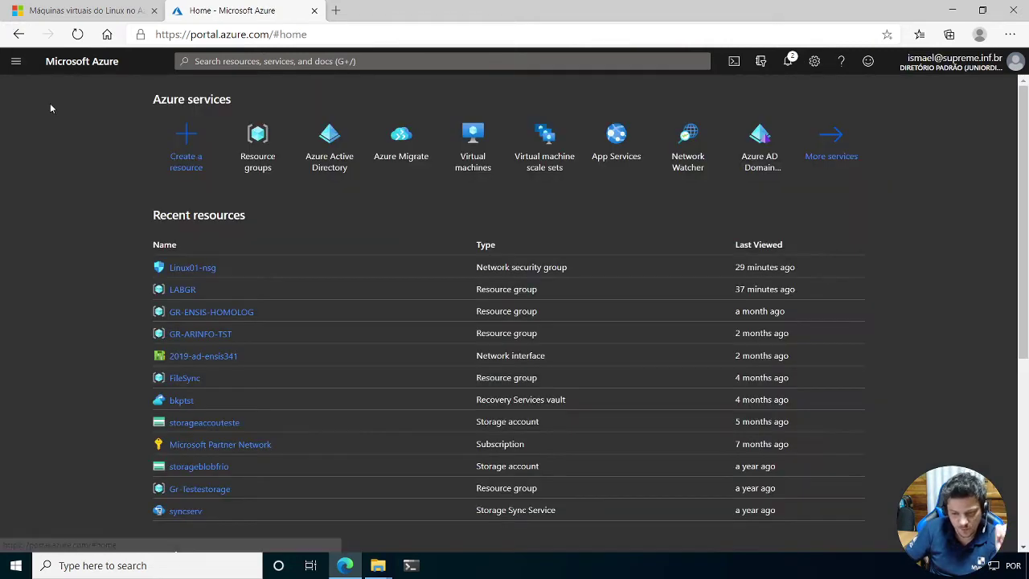
{"action": "left_click", "coordinate": [180, 291]}
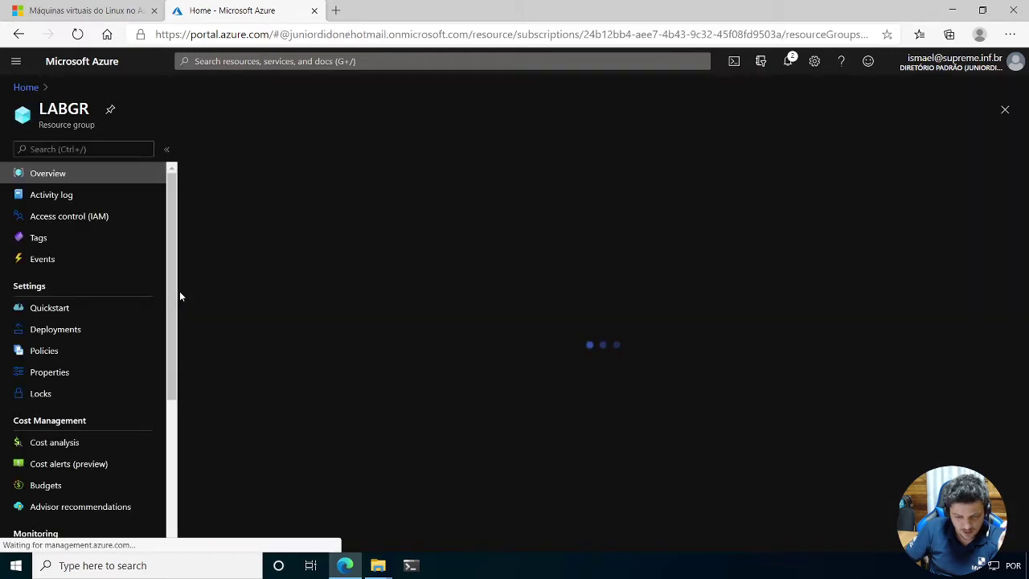
{"action": "left_click", "coordinate": [20, 36]}
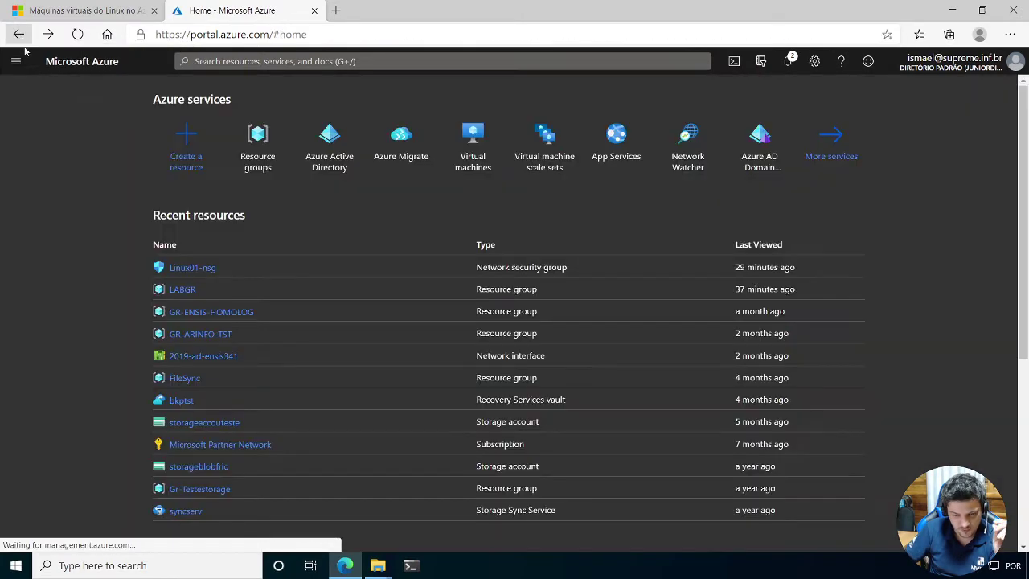
{"action": "left_click", "coordinate": [257, 161]}
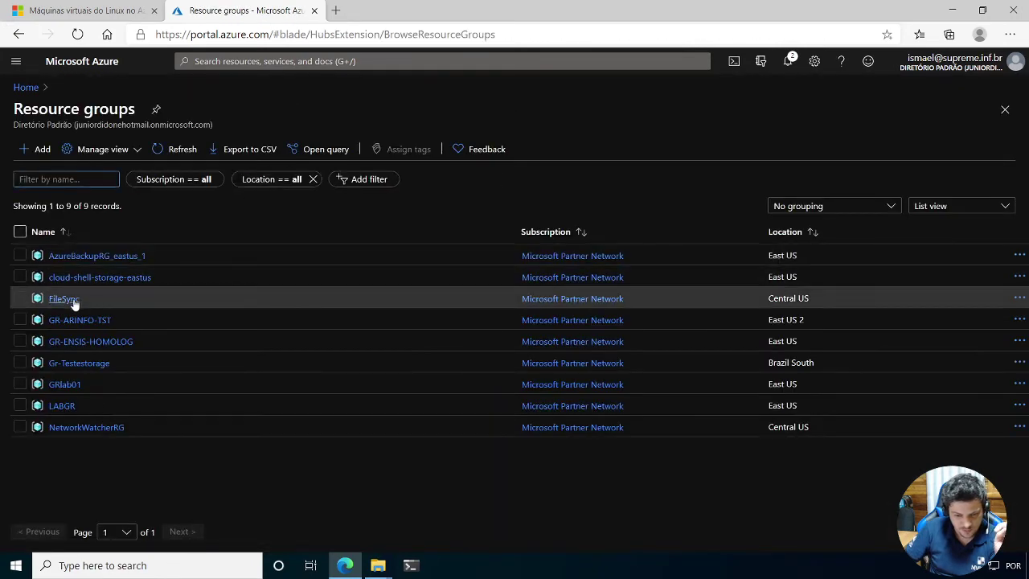
{"action": "left_click", "coordinate": [72, 386]}
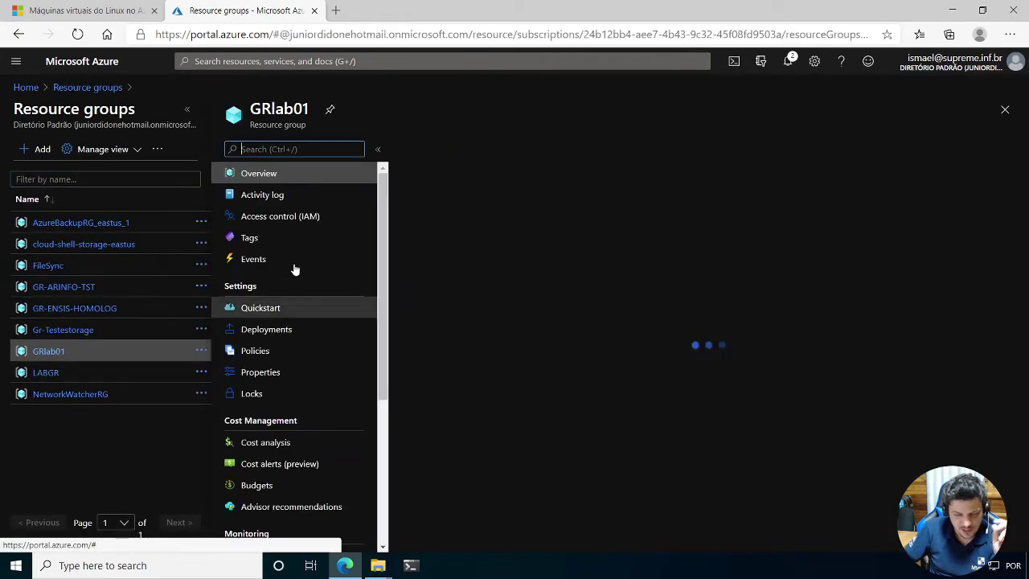
{"action": "left_click", "coordinate": [186, 110]}
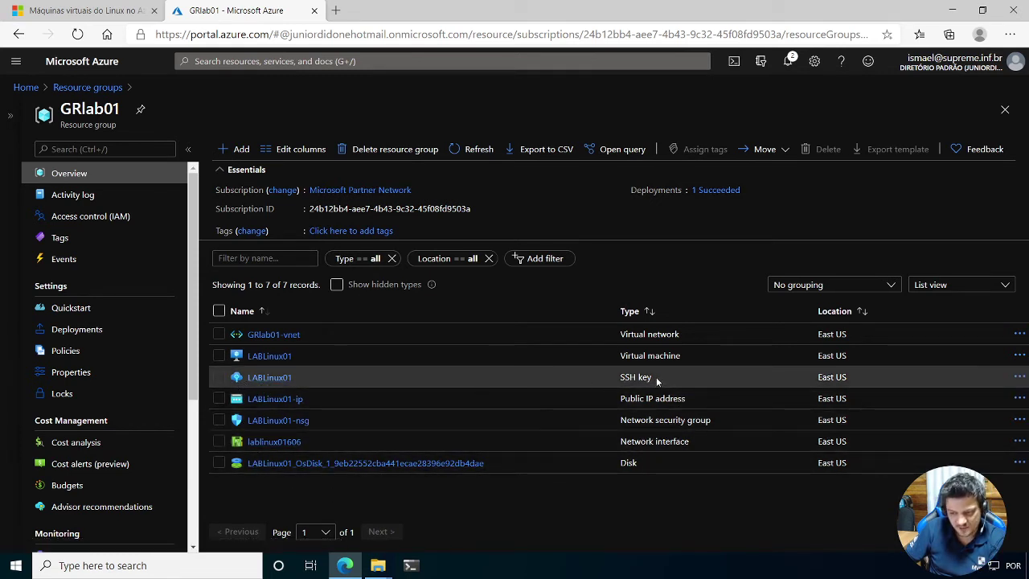
Open the LABLinux01 virtual machine from the group's resources and copy its public IP address.
{"action": "left_click_drag", "start_coordinate": [656, 377], "coordinate": [592, 378]}
{"action": "left_click", "coordinate": [588, 377]}
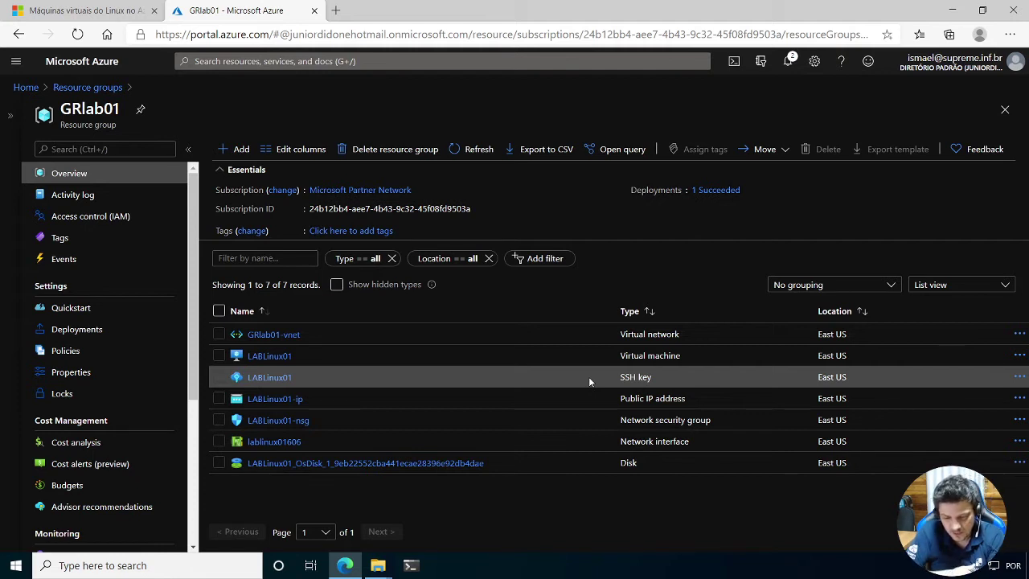
{"action": "left_click", "coordinate": [271, 356]}
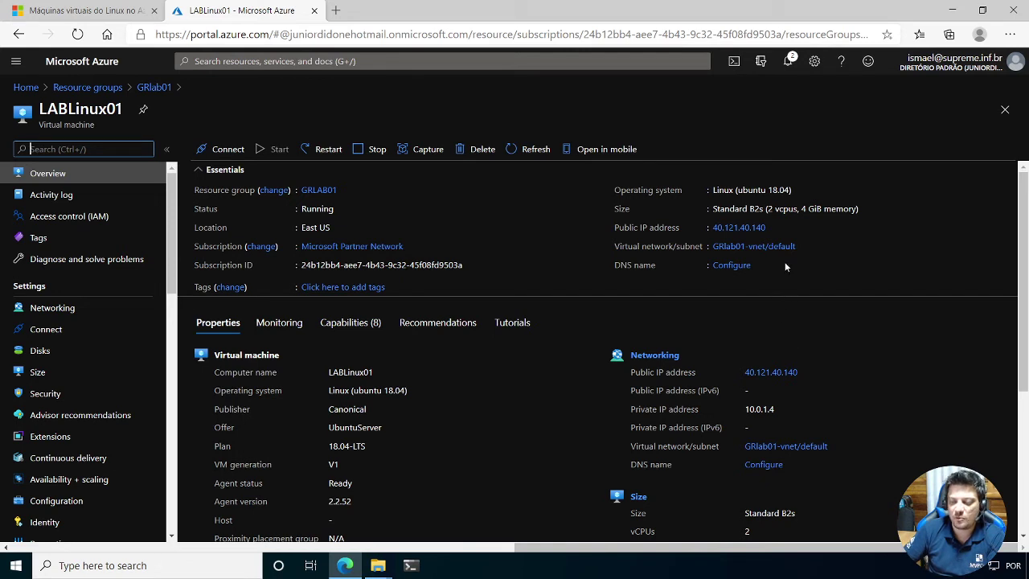
{"action": "left_click", "coordinate": [773, 228]}
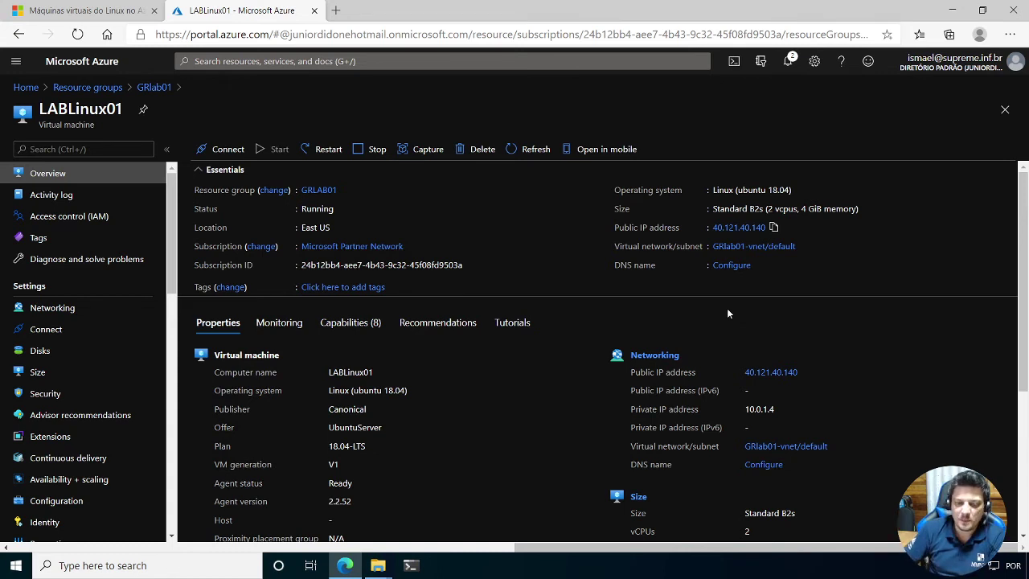
Show the SSH connection instructions for the virtual machine and copy the example ssh command.
{"action": "left_click", "coordinate": [231, 151]}
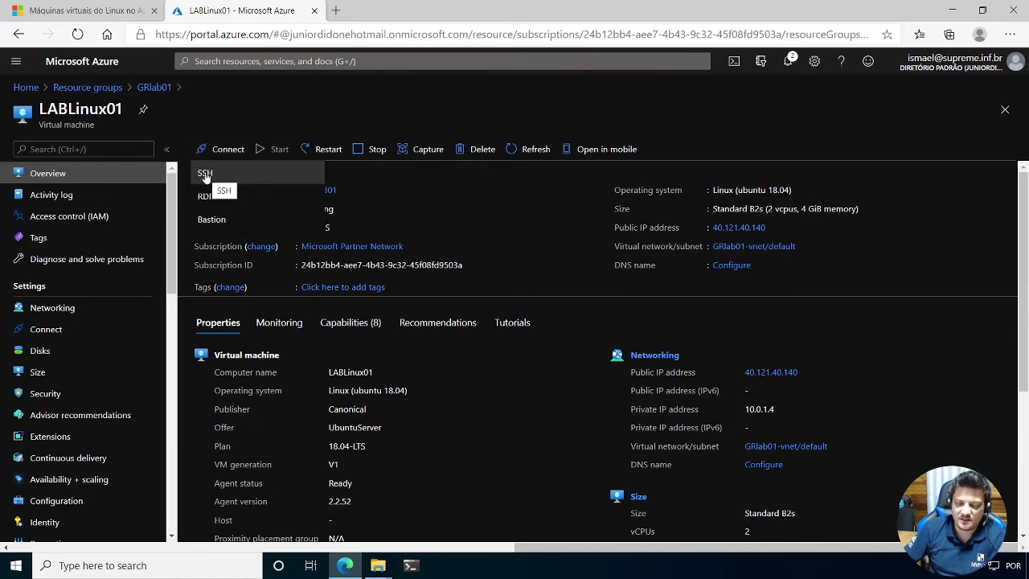
{"action": "left_click", "coordinate": [206, 177]}
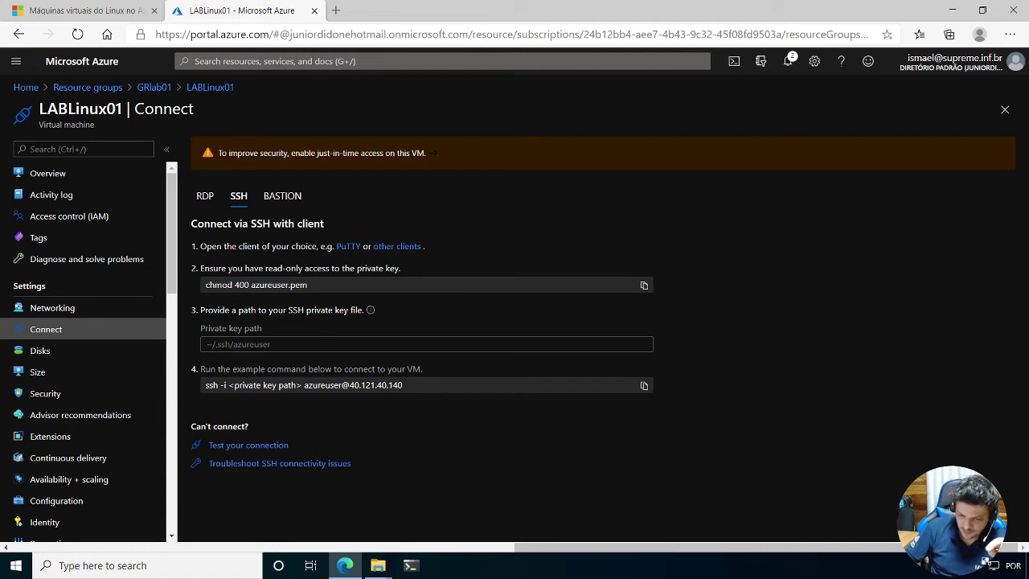
{"action": "left_click_drag", "start_coordinate": [206, 386], "coordinate": [404, 386]}
{"action": "left_click", "coordinate": [404, 385]}
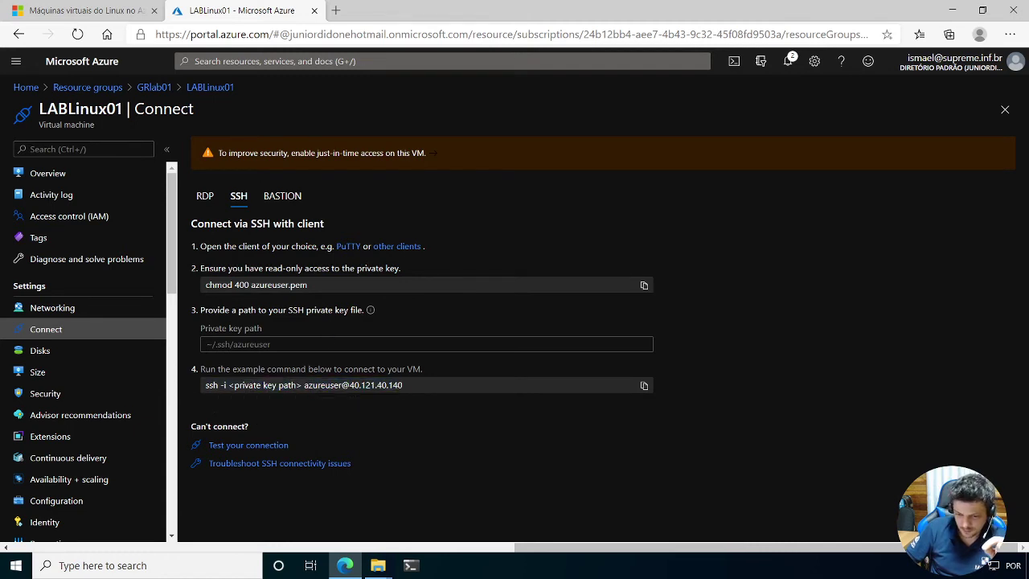
{"action": "left_click", "coordinate": [647, 386]}
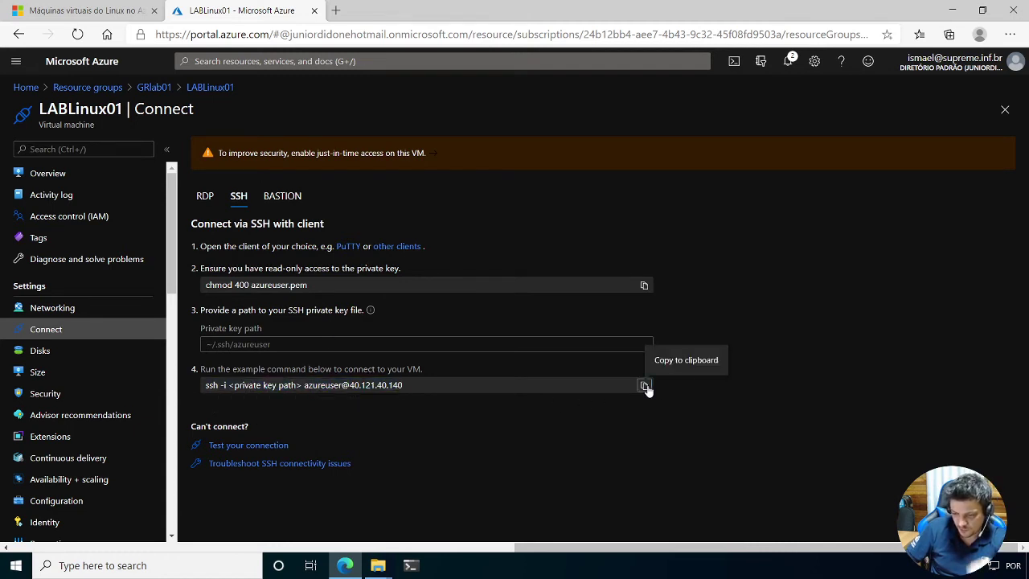
Switch to a Windows PowerShell terminal and paste the copied ssh command at the prompt.
{"action": "left_click", "coordinate": [417, 567]}
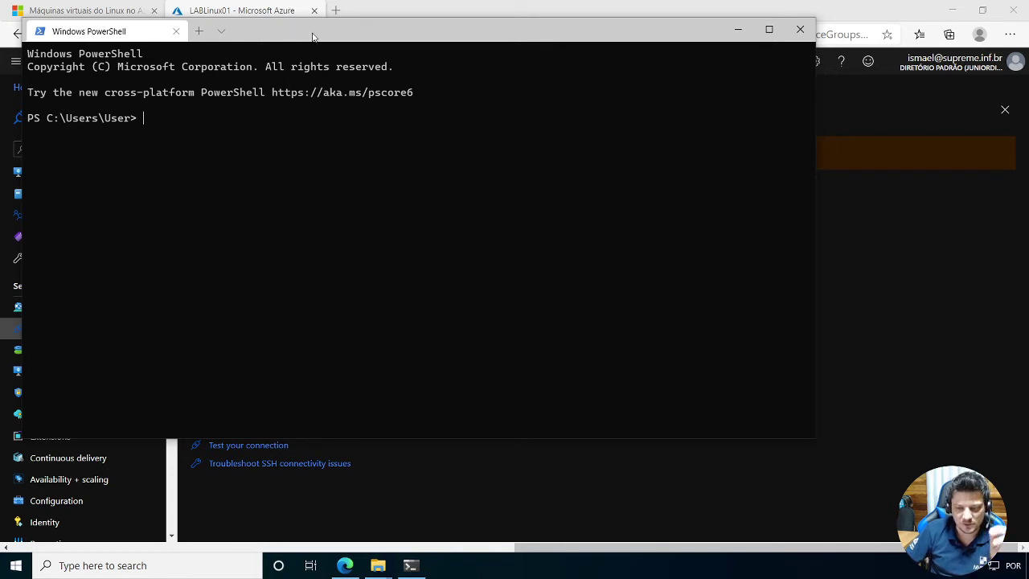
{"action": "left_click_drag", "start_coordinate": [312, 33], "coordinate": [361, 43]}
{"action": "key", "text": "ctrl+v"}
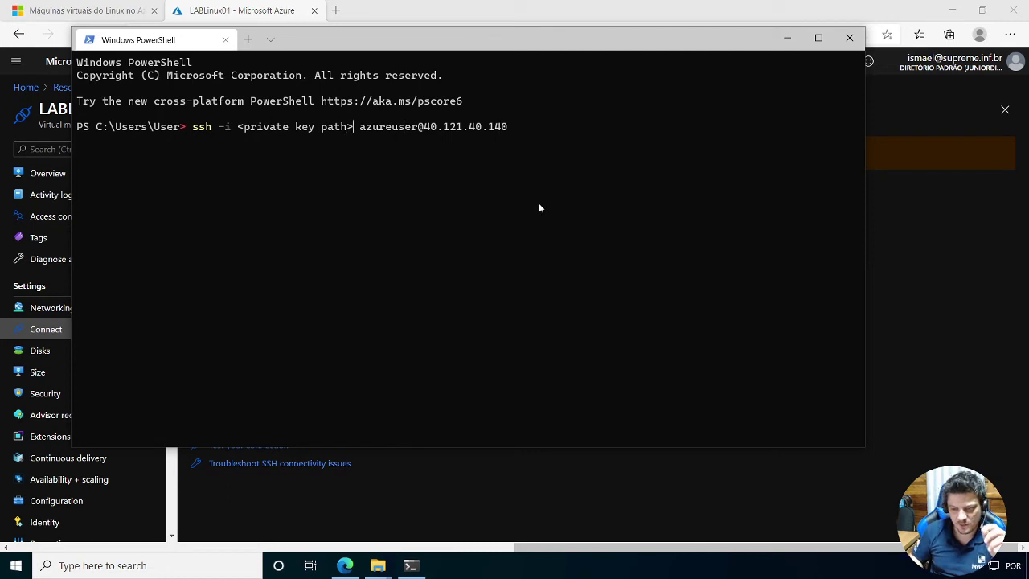
Replace the private key path placeholder with C:\Cert\LABLinux01.pem, run the ssh command and answer yes to continue connecting.
{"action": "key", "text": "Delete"}
{"action": "key", "text": "BackSpace"}
{"action": "key", "text": "BackSpace"}
{"action": "key", "text": "BackSpace"}
{"action": "key", "text": "BackSpace"}
{"action": "key", "text": "BackSpace"}
{"action": "key", "text": "BackSpace"}
{"action": "key", "text": "BackSpace"}
{"action": "key", "text": "BackSpace"}
{"action": "key", "text": "BackSpace"}
{"action": "key", "text": "BackSpace"}
{"action": "key", "text": "BackSpace"}
{"action": "key", "text": "BackSpace"}
{"action": "key", "text": "BackSpace"}
{"action": "key", "text": "BackSpace"}
{"action": "key", "text": "BackSpace"}
{"action": "key", "text": "BackSpace"}
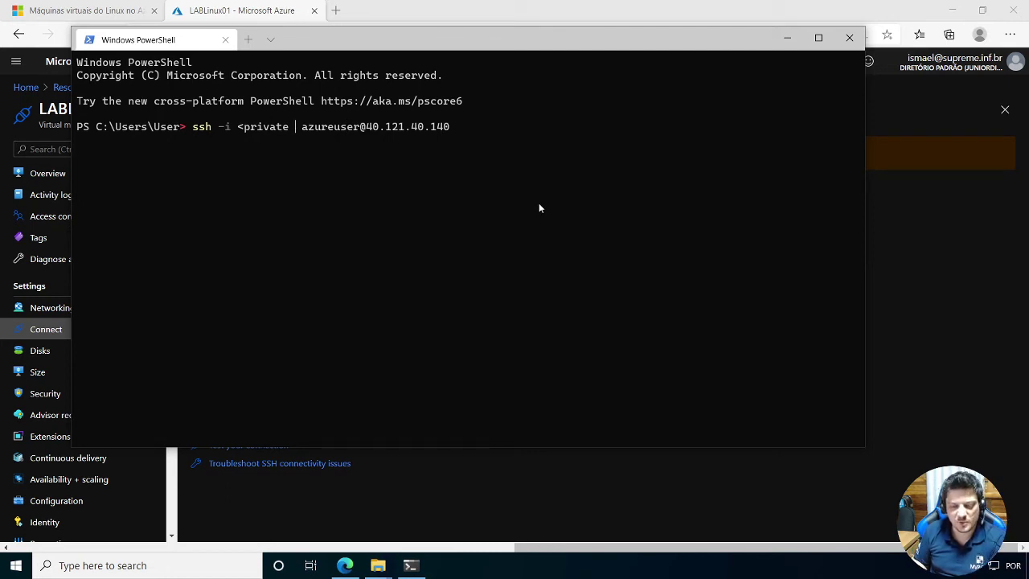
{"action": "key", "text": "BackSpace"}
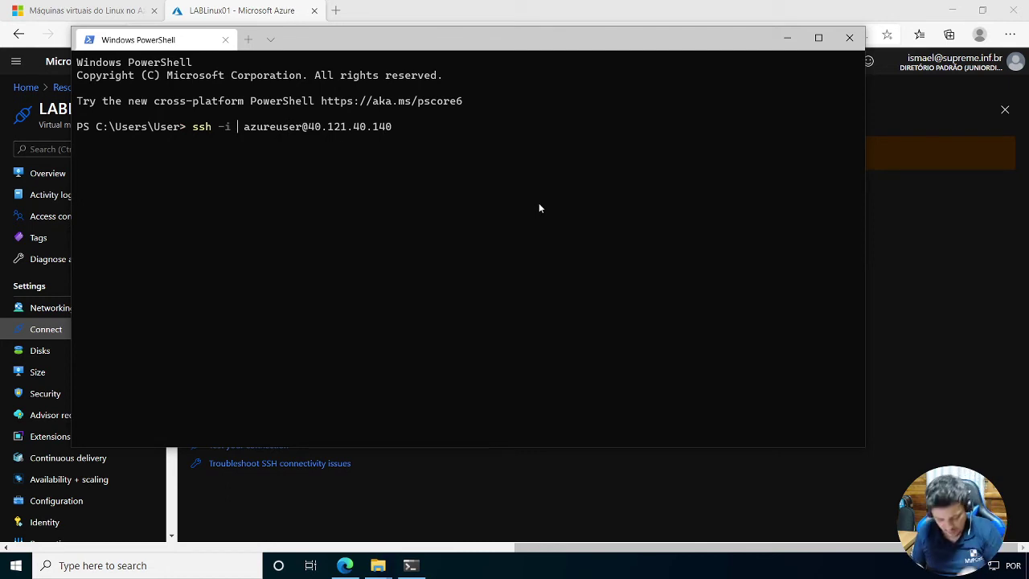
{"action": "type", "text": "C:"}
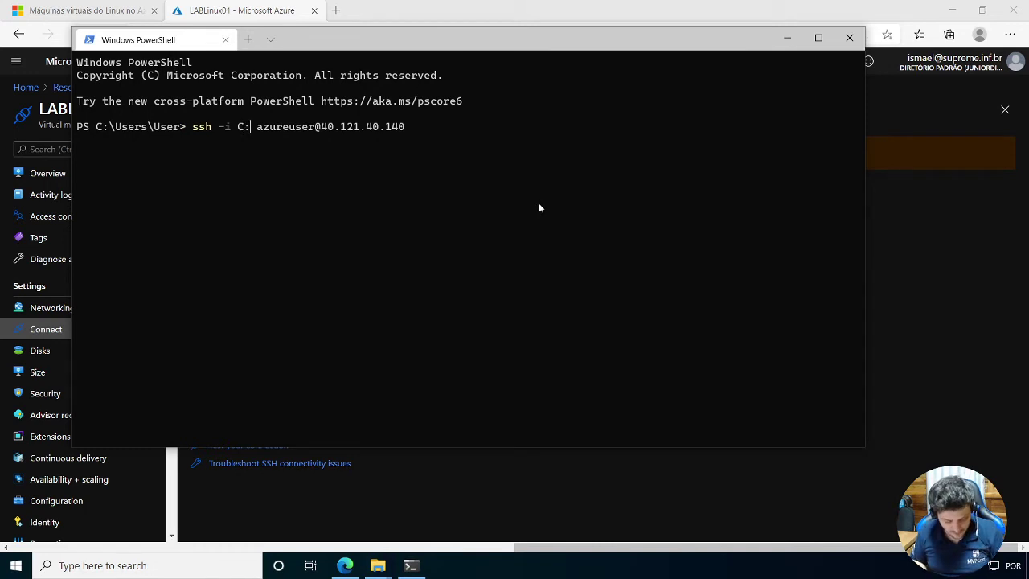
{"action": "type", "text": "\\Cert\\"}
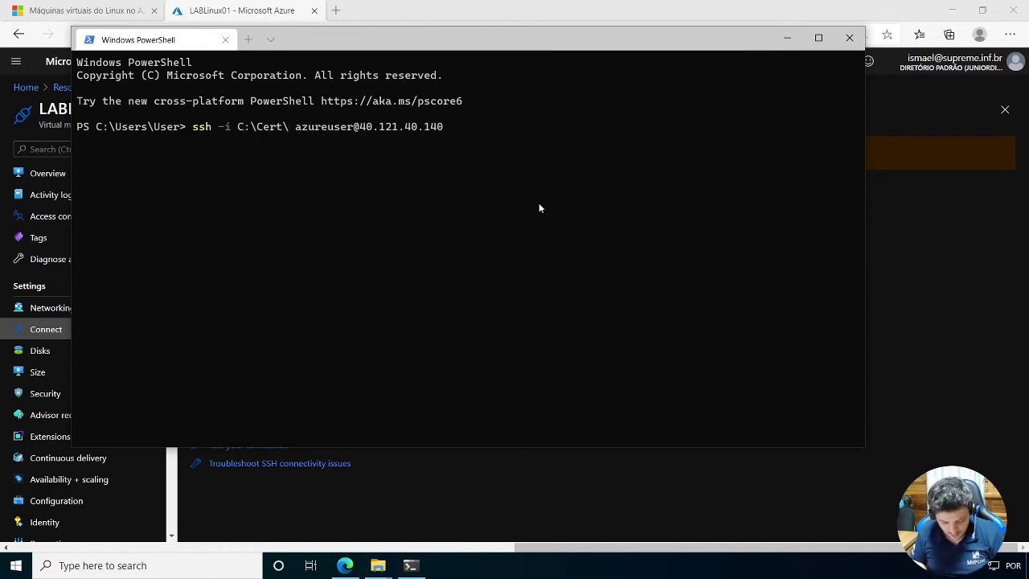
{"action": "key", "text": "Tab"}
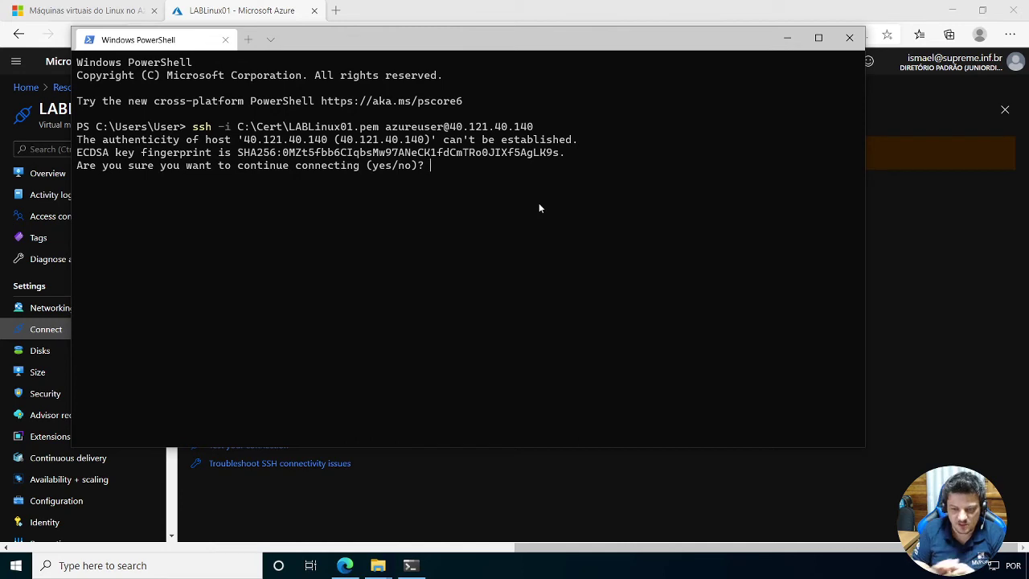
{"action": "type", "text": "yes"}
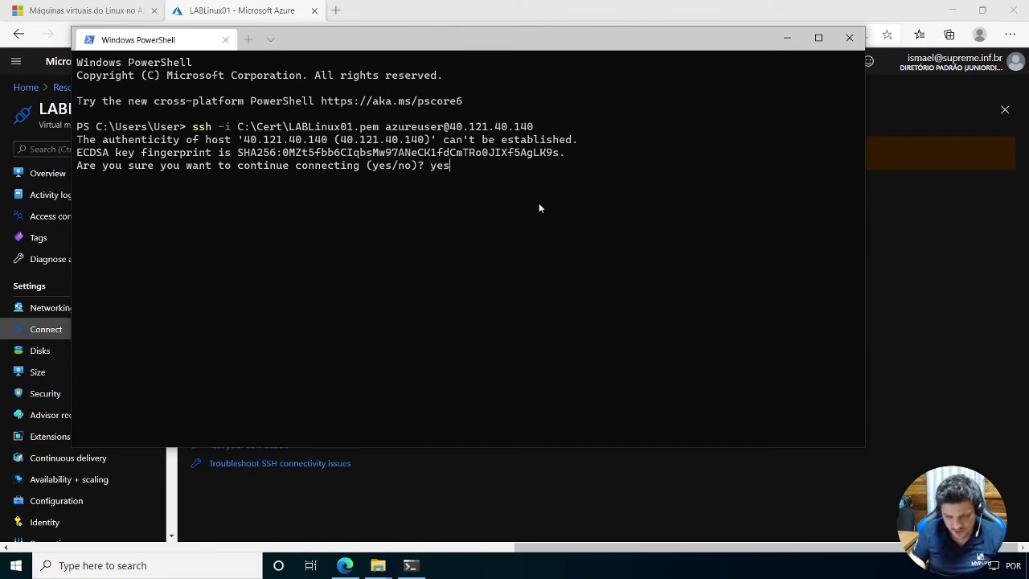
{"action": "key", "text": "Return"}
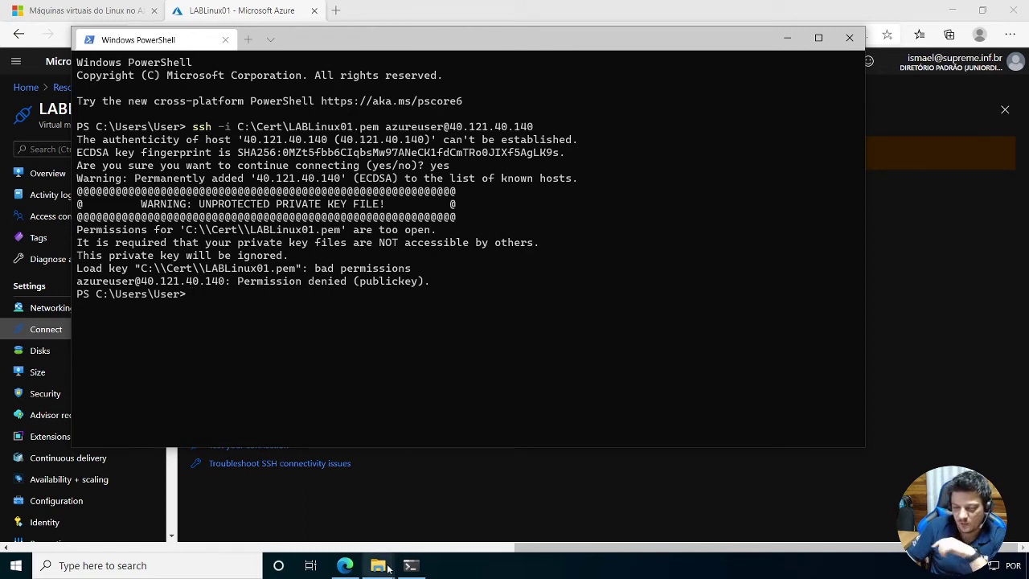
Switch to the Cert folder in File Explorer and disable permission inheritance on LABLinux01.pem, converting inherited permissions into explicit ones.
{"action": "mouse_move", "coordinate": [384, 565]}
{"action": "left_click", "coordinate": [441, 509]}
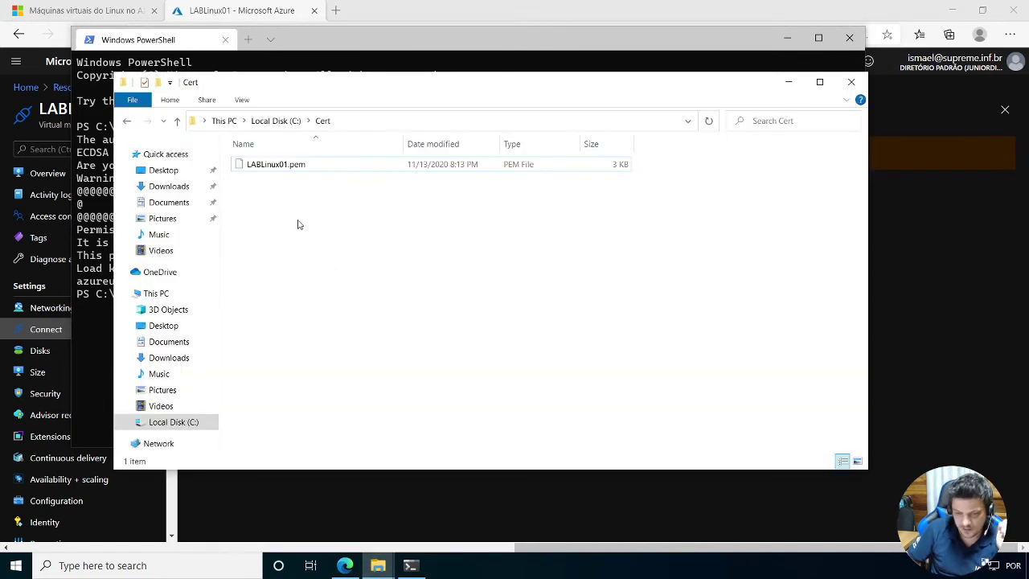
{"action": "right_click", "coordinate": [275, 169]}
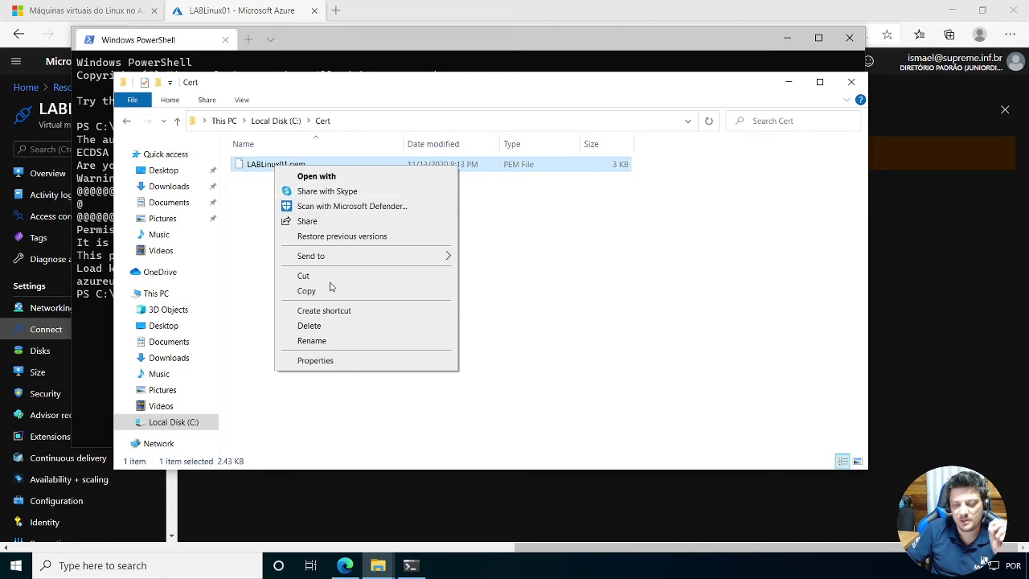
{"action": "left_click", "coordinate": [315, 360]}
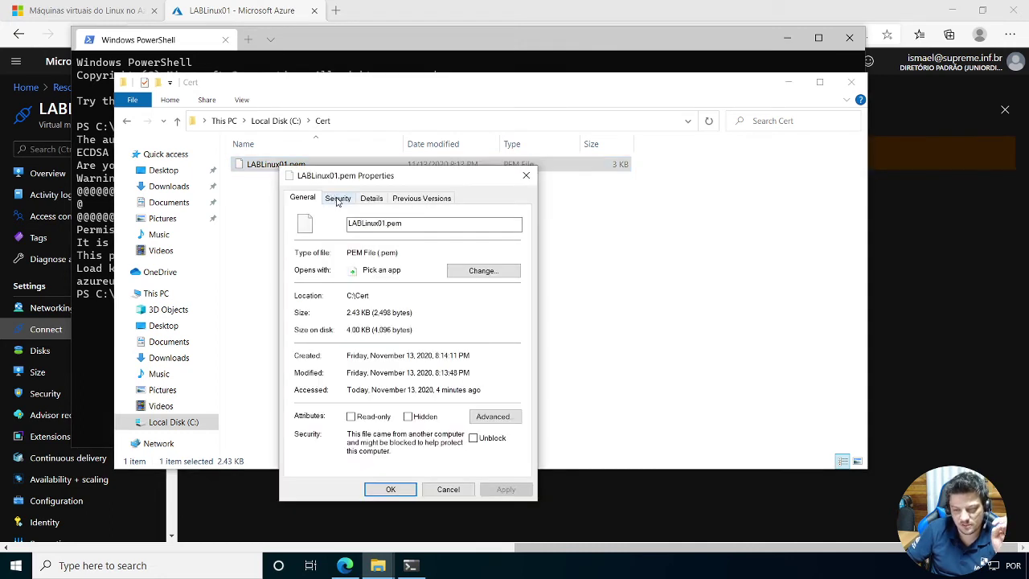
{"action": "left_click", "coordinate": [338, 199]}
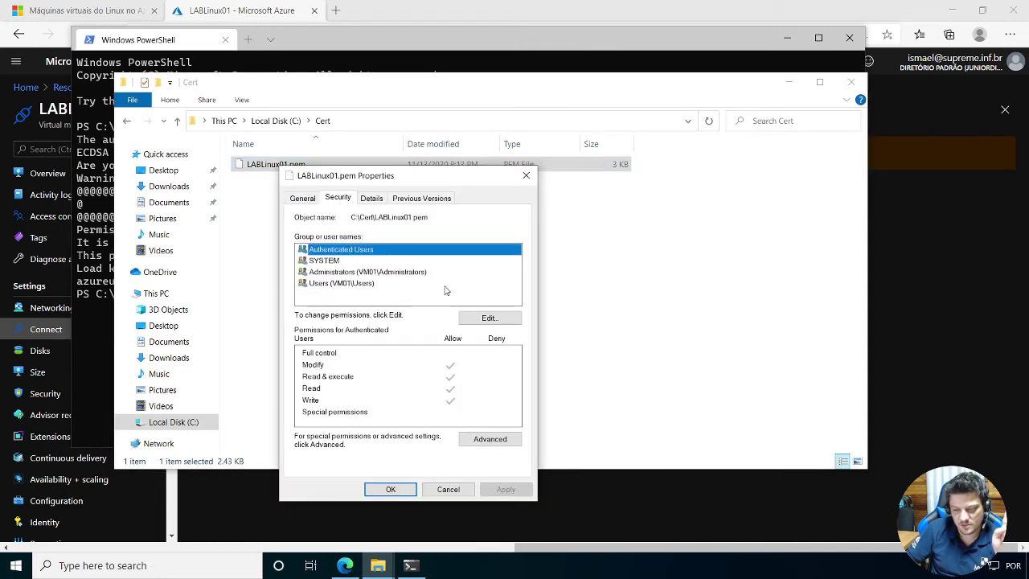
{"action": "left_click", "coordinate": [503, 442]}
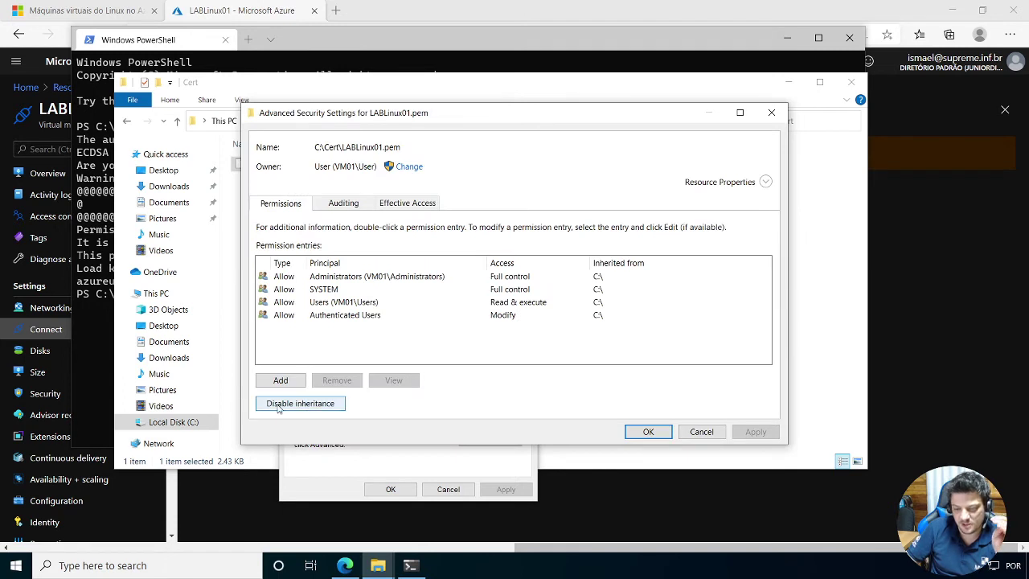
{"action": "left_click", "coordinate": [321, 409]}
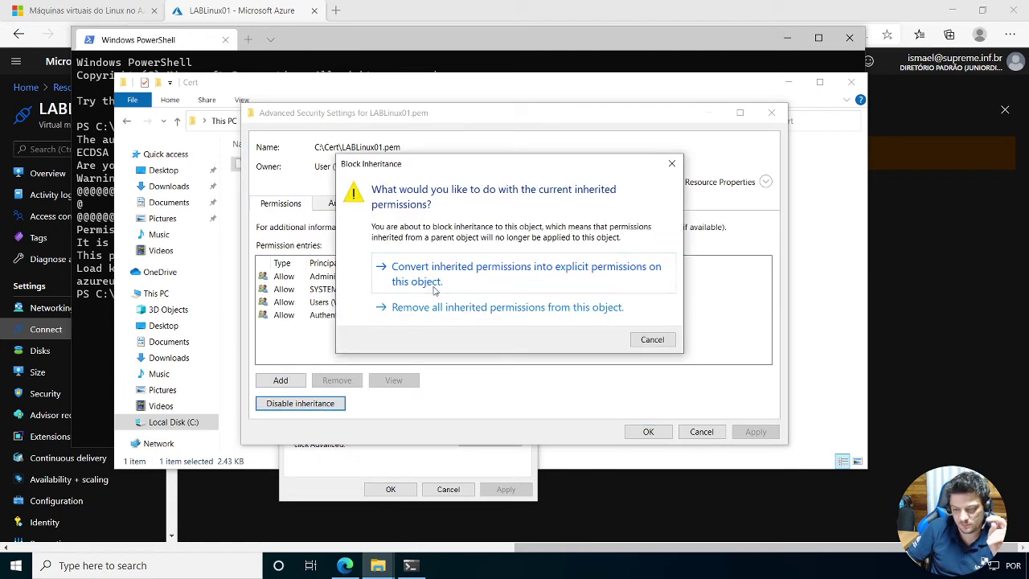
{"action": "left_click", "coordinate": [489, 274]}
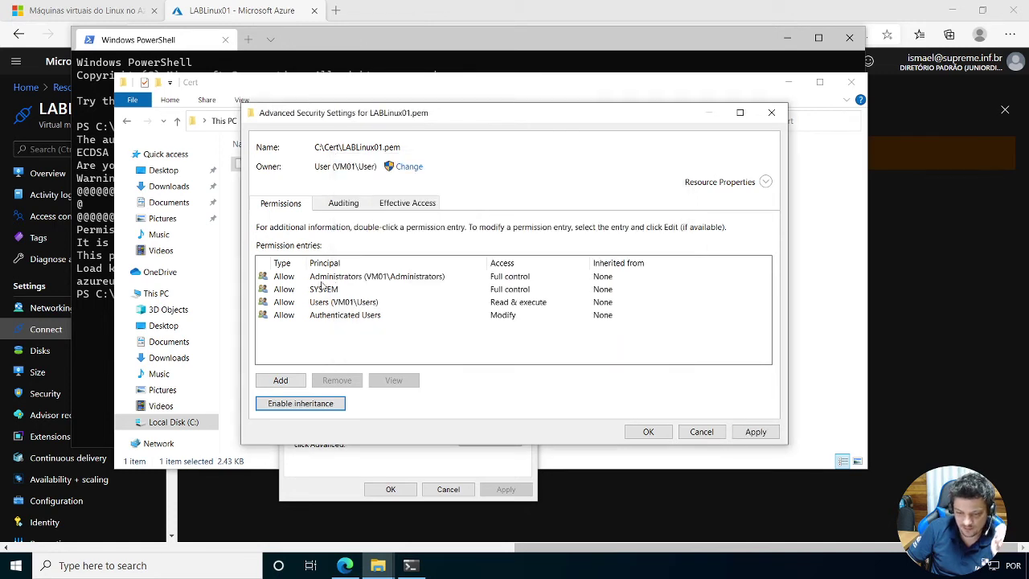
Remove the Authenticated Users, Users, SYSTEM and Administrators permission entries from LABLinux01.pem.
{"action": "left_click", "coordinate": [336, 316]}
{"action": "left_click", "coordinate": [337, 380]}
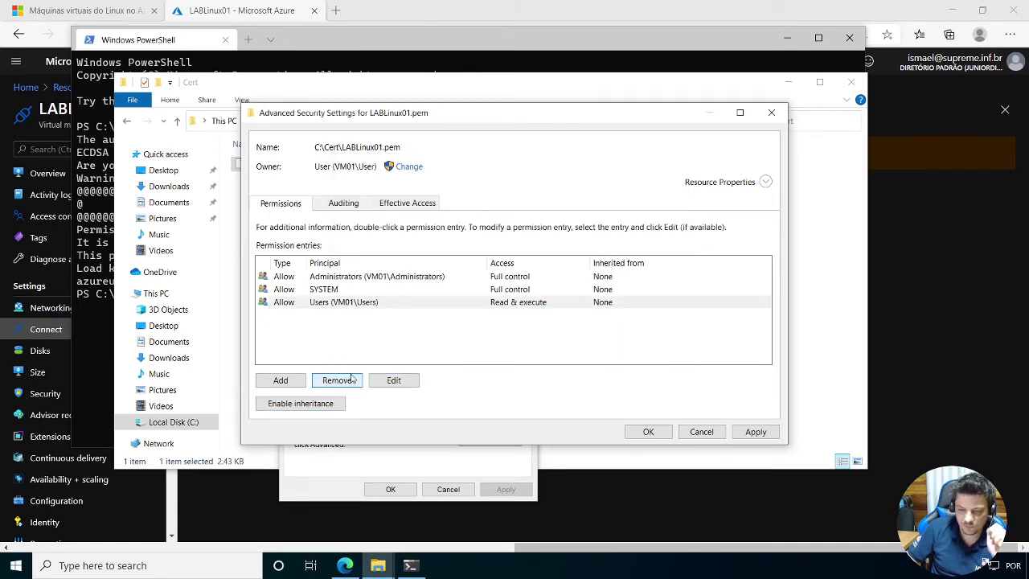
{"action": "left_click", "coordinate": [344, 308]}
{"action": "left_click", "coordinate": [338, 382]}
{"action": "left_click", "coordinate": [328, 291]}
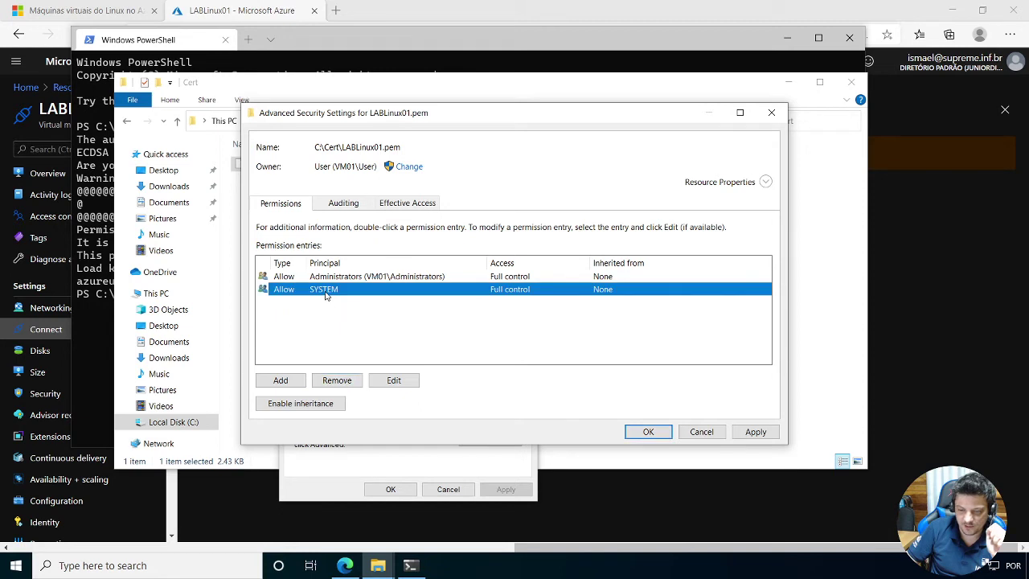
{"action": "left_click", "coordinate": [337, 381]}
{"action": "left_click", "coordinate": [331, 282]}
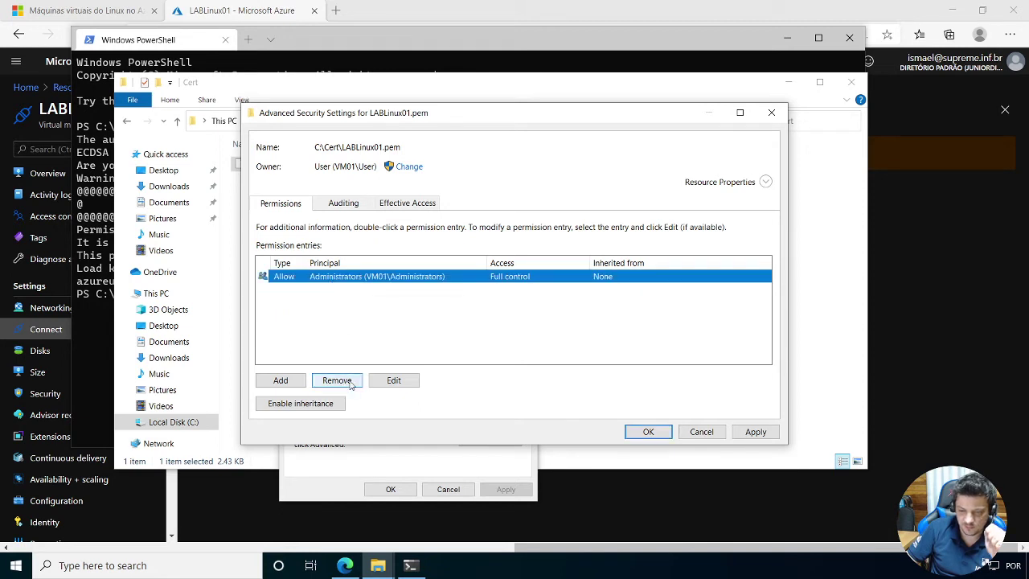
{"action": "left_click", "coordinate": [337, 381]}
Add a permission entry granting the principal User full control of LABLinux01.pem, save the security settings and close the folder window.
{"action": "left_click", "coordinate": [280, 381]}
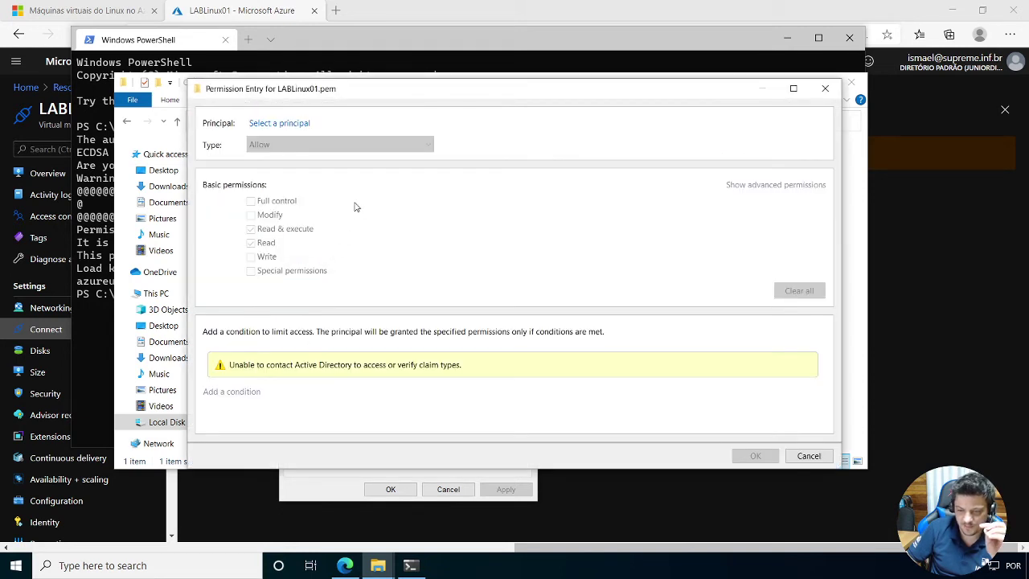
{"action": "left_click", "coordinate": [276, 126]}
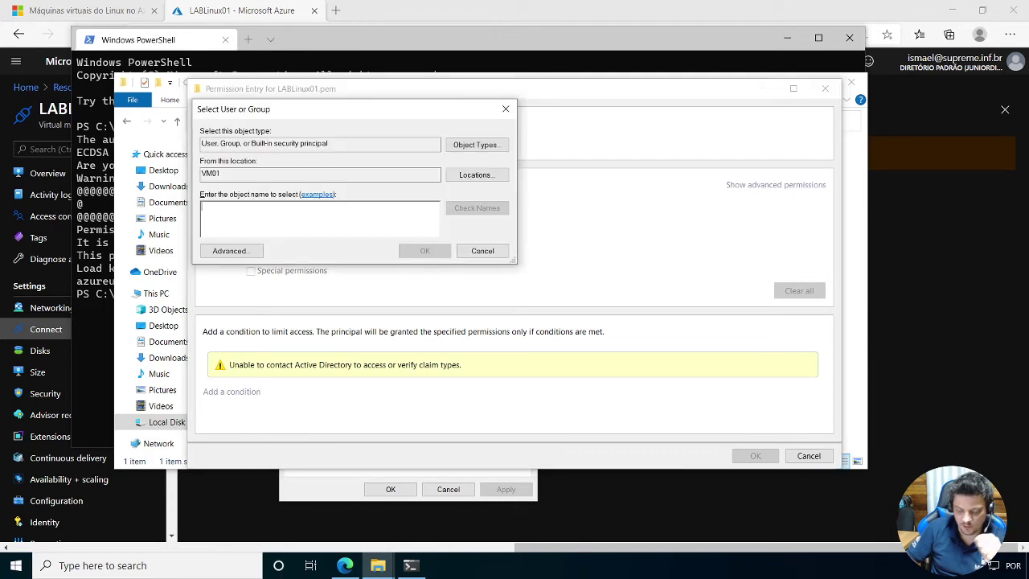
{"action": "type", "text": "User"}
{"action": "key", "text": "Return"}
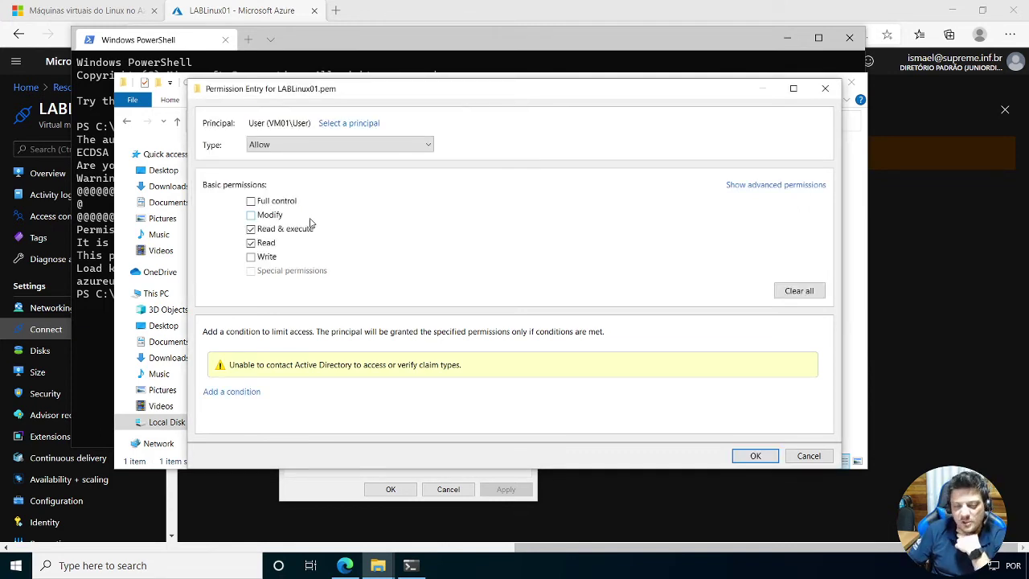
{"action": "left_click", "coordinate": [250, 201]}
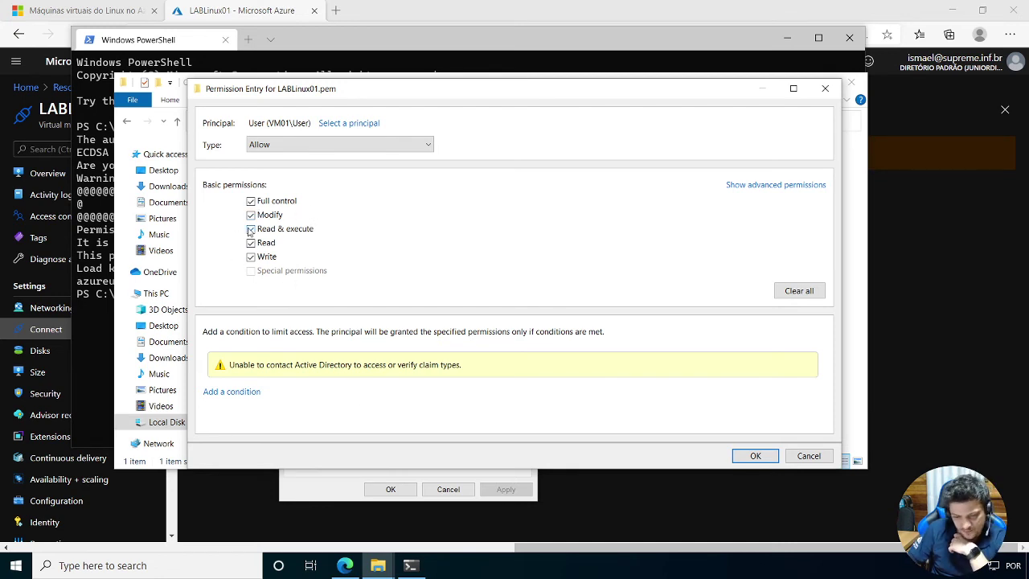
{"action": "left_click", "coordinate": [754, 456]}
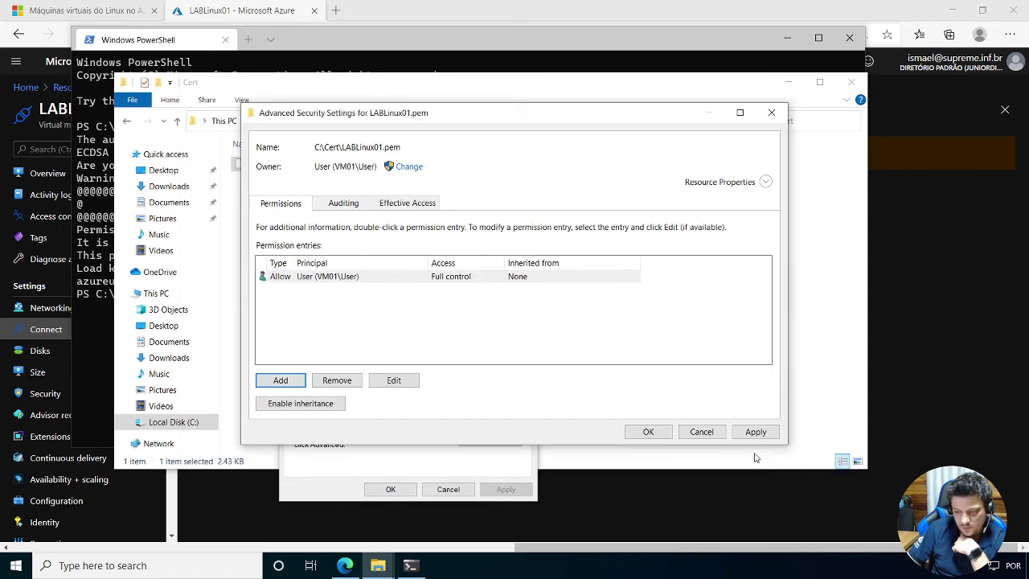
{"action": "left_click", "coordinate": [650, 431]}
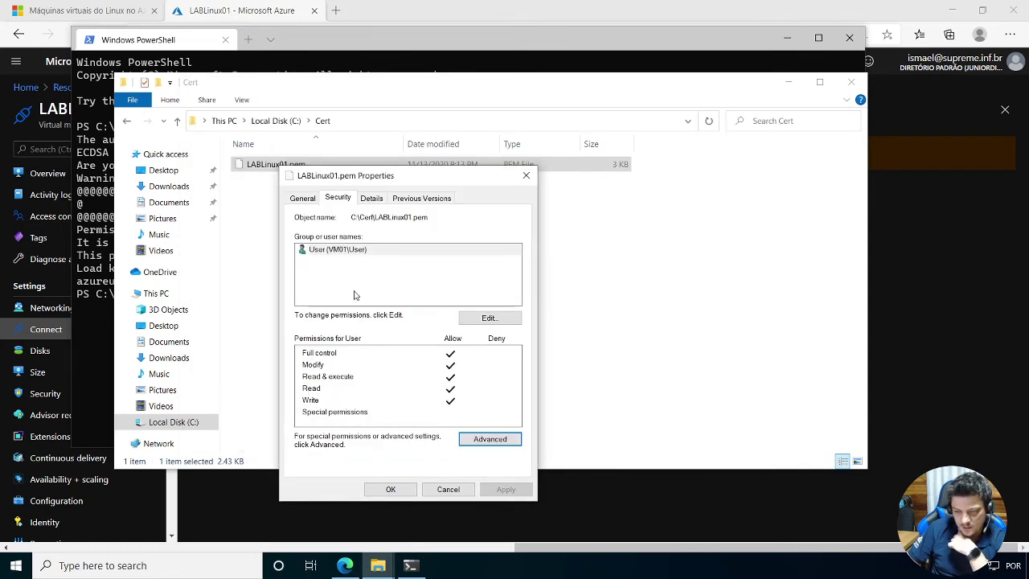
{"action": "left_click", "coordinate": [394, 490]}
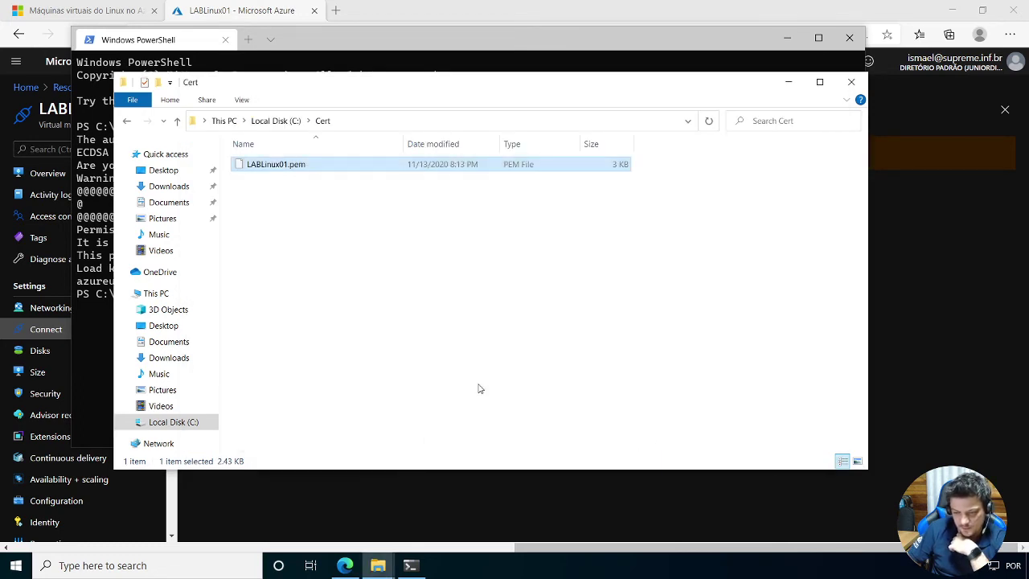
{"action": "left_click", "coordinate": [852, 81]}
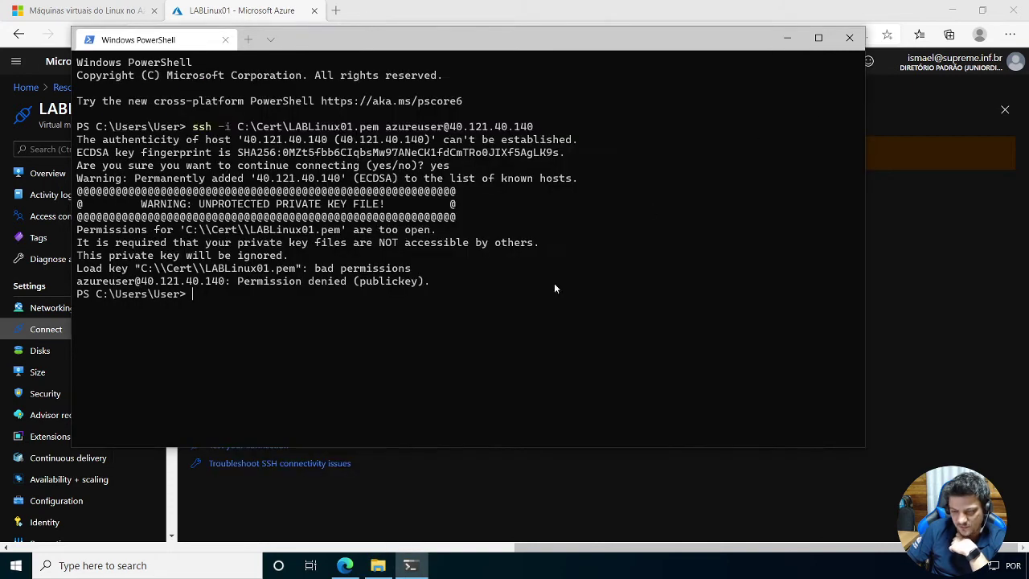
{"action": "type", "text": "clear"}
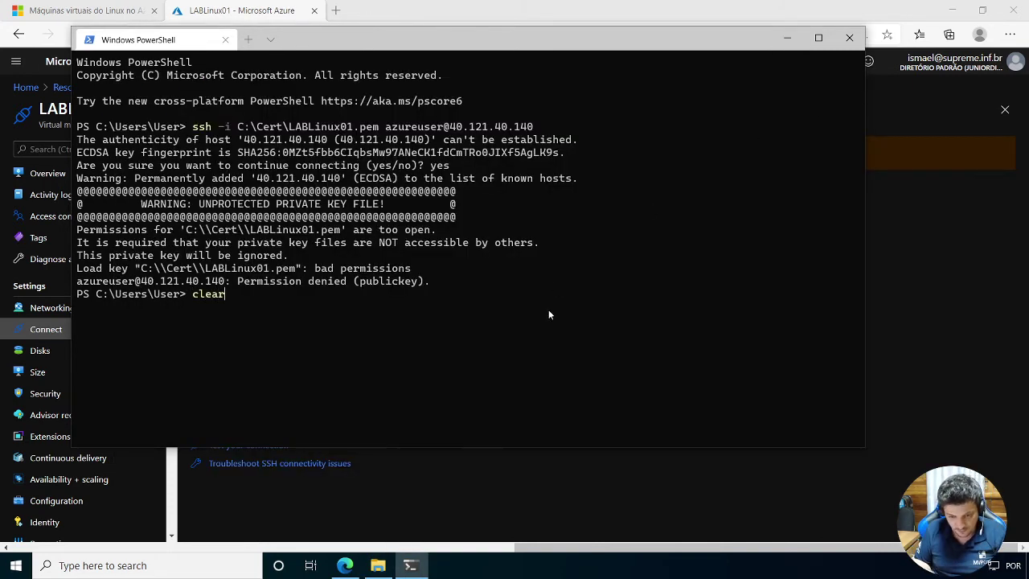
{"action": "key", "text": "Return"}
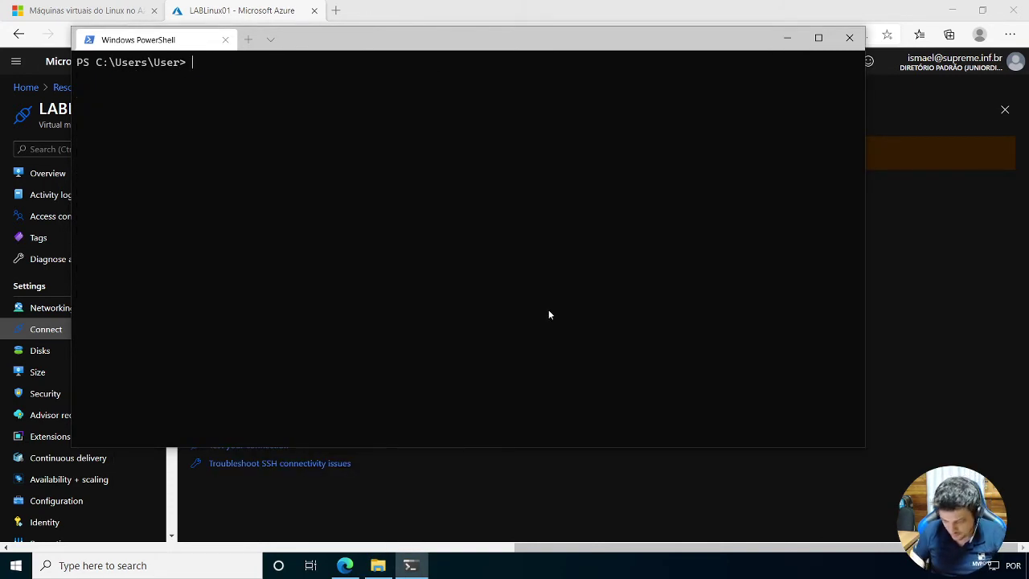
{"action": "key", "text": "ctrl+v"}
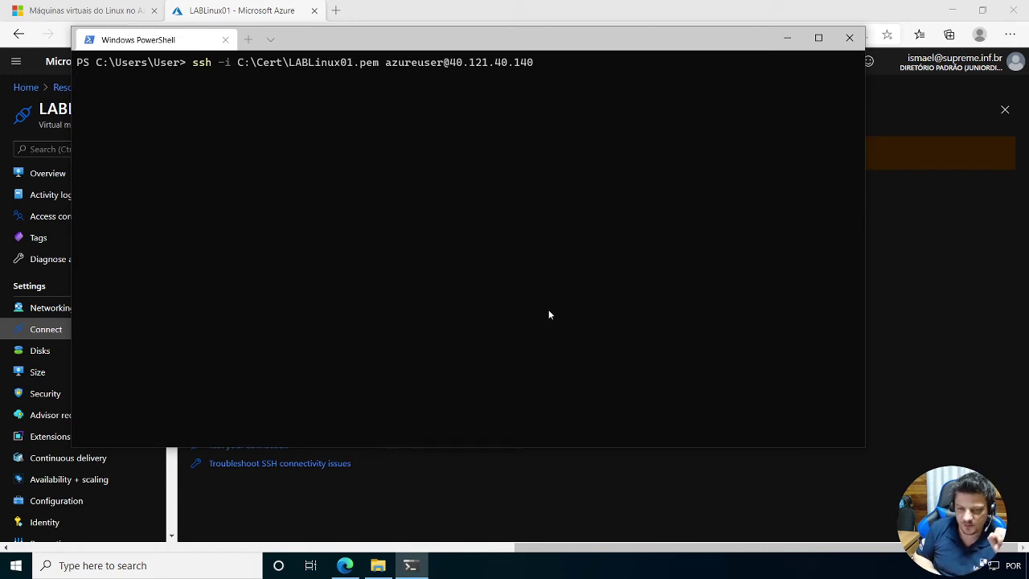
{"action": "key", "text": "Return"}
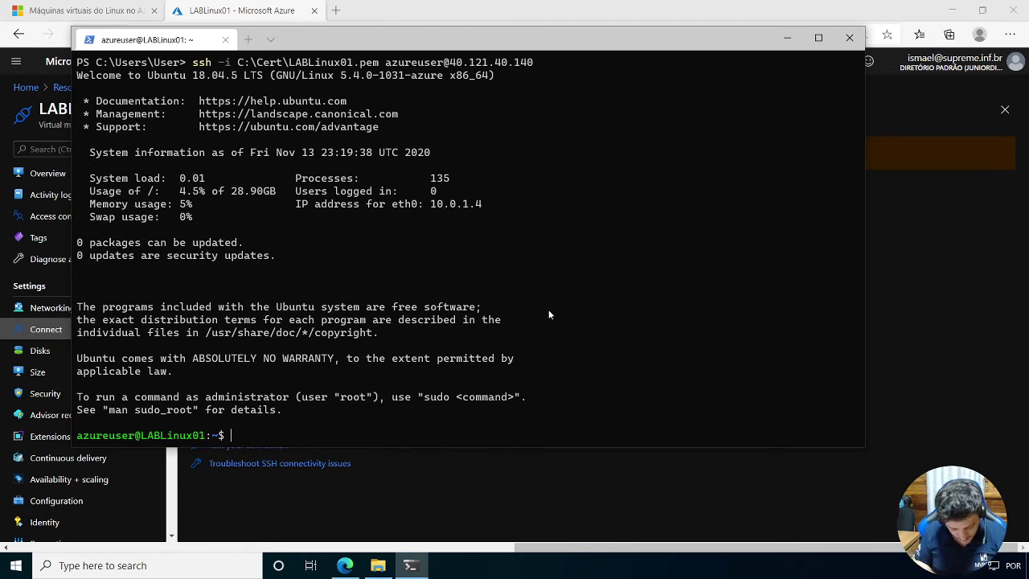
Refresh the package lists on the virtual machine with sudo apt-get update.
{"action": "type", "text": "sudo ap"}
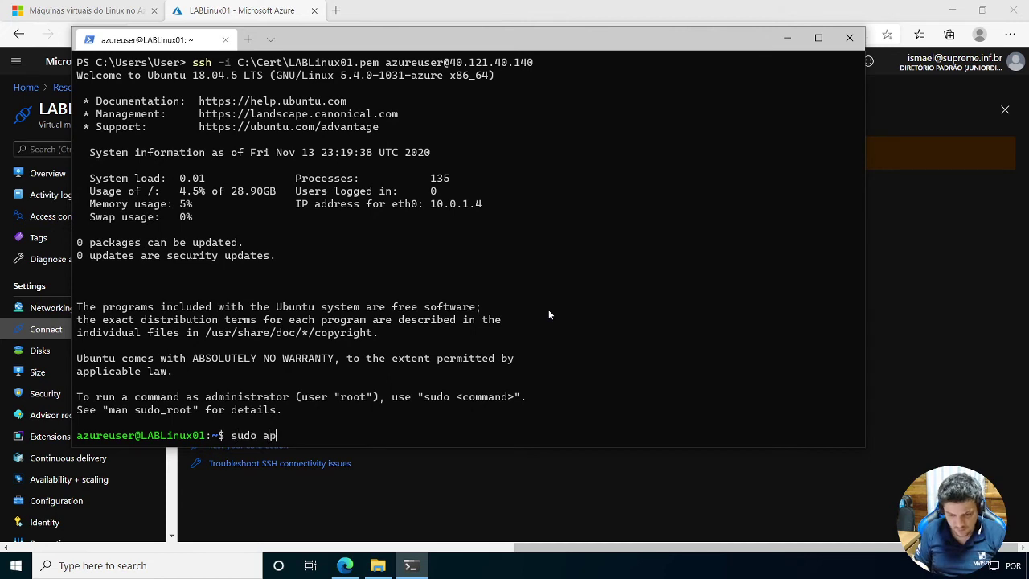
{"action": "type", "text": "t-get update"}
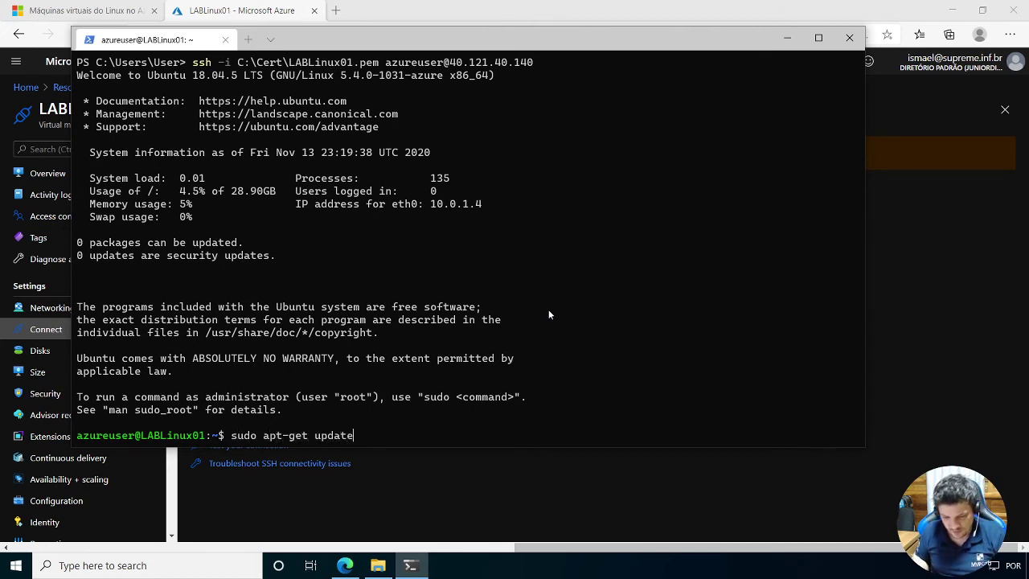
{"action": "key", "text": "Return"}
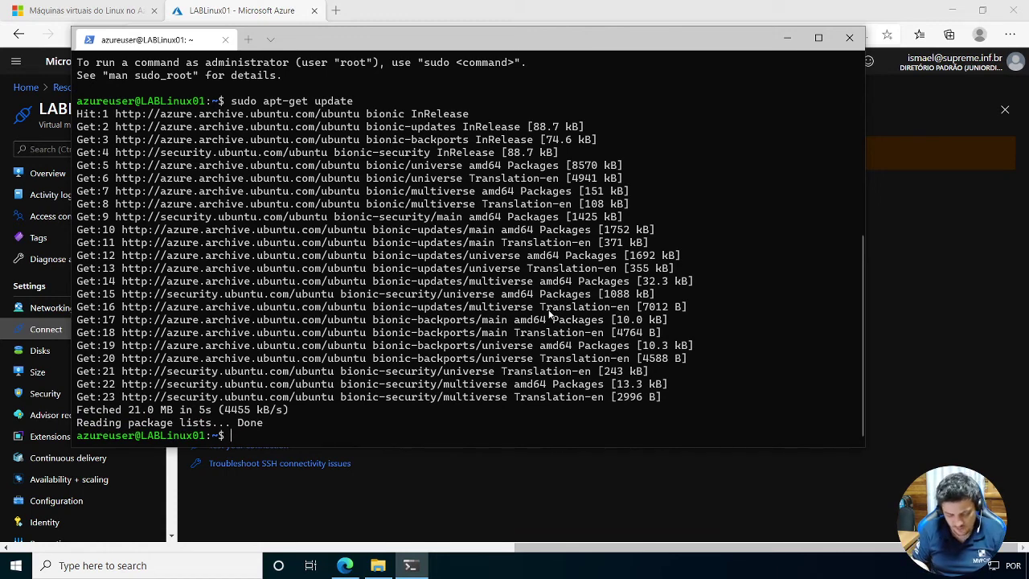
Try to install the web server on the virtual machine with sudo apt-get -y install ngnix.
{"action": "type", "text": "u"}
{"action": "key", "text": "BackSpace"}
{"action": "type", "text": "sudo"}
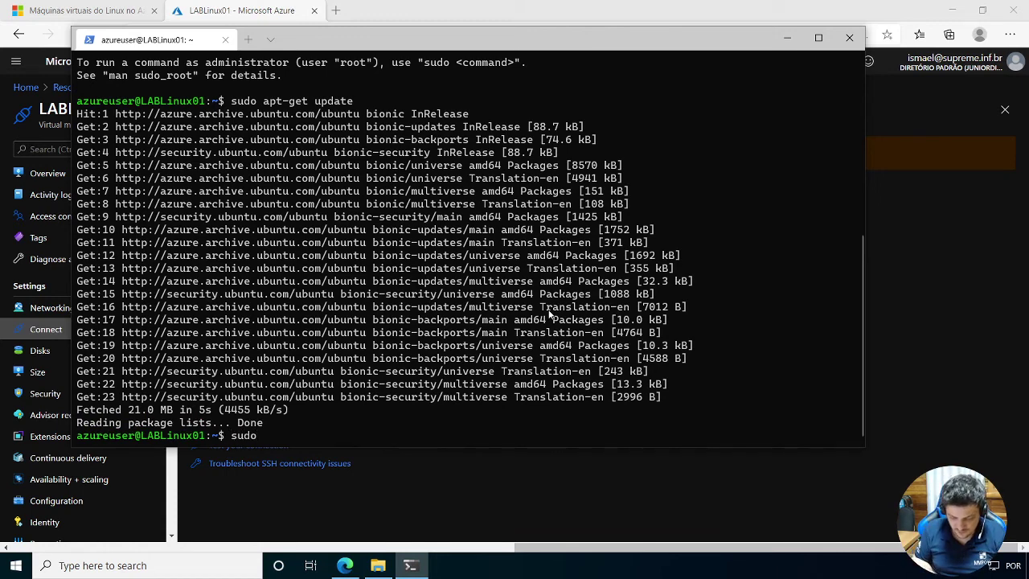
{"action": "type", "text": " apt-"}
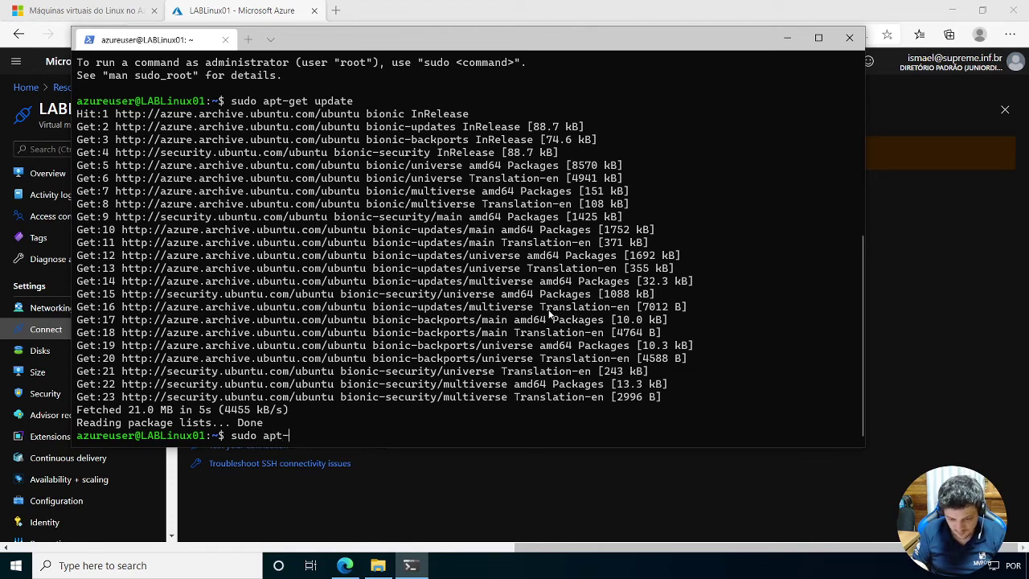
{"action": "type", "text": "get "}
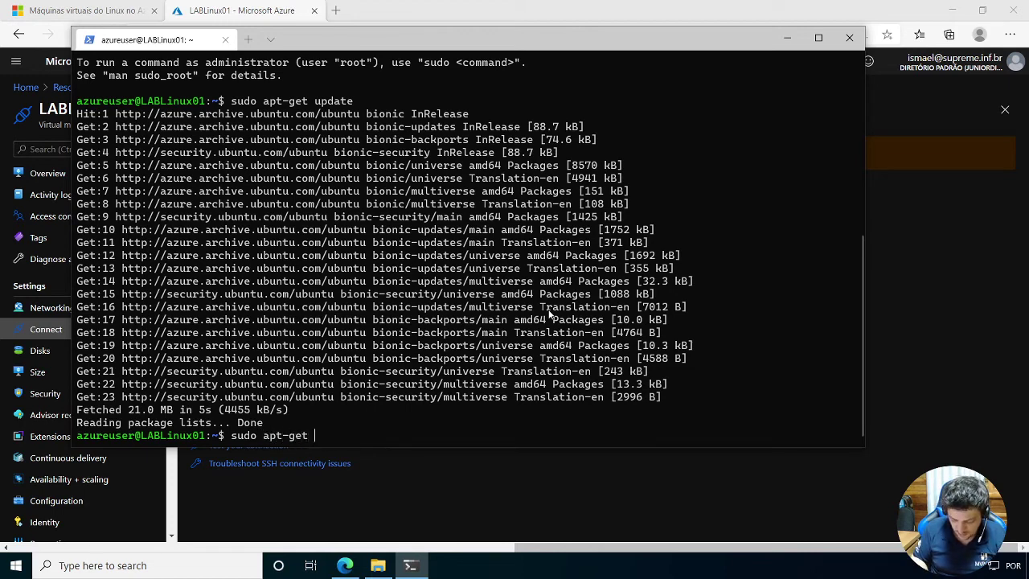
{"action": "type", "text": "-y install"}
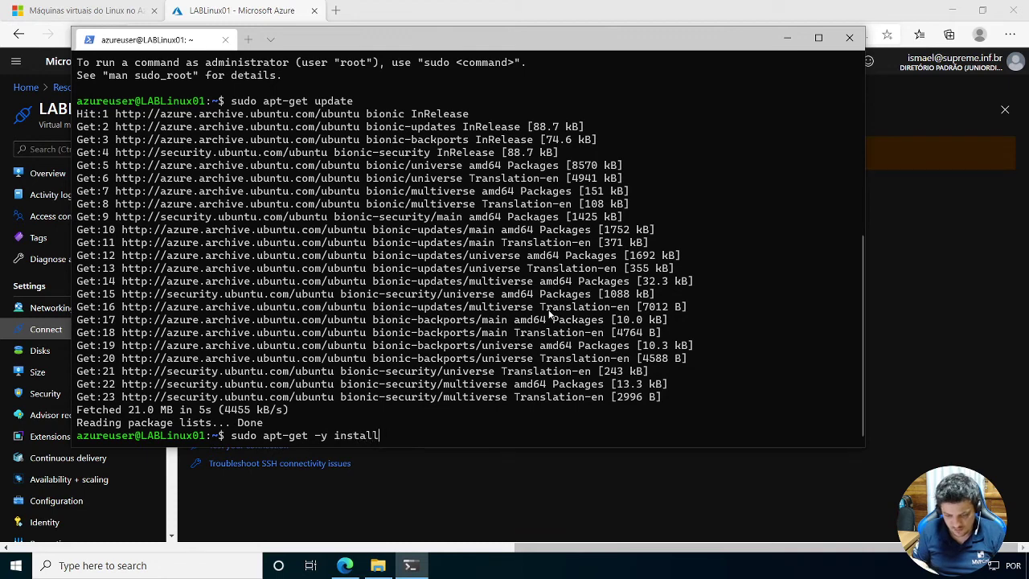
{"action": "type", "text": " ngninx"}
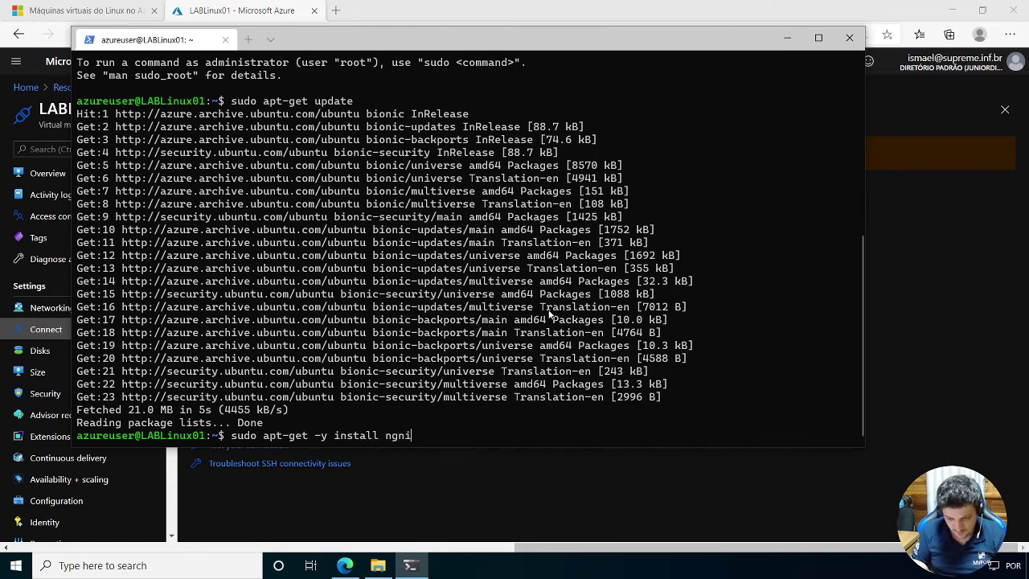
{"action": "key", "text": "Return"}
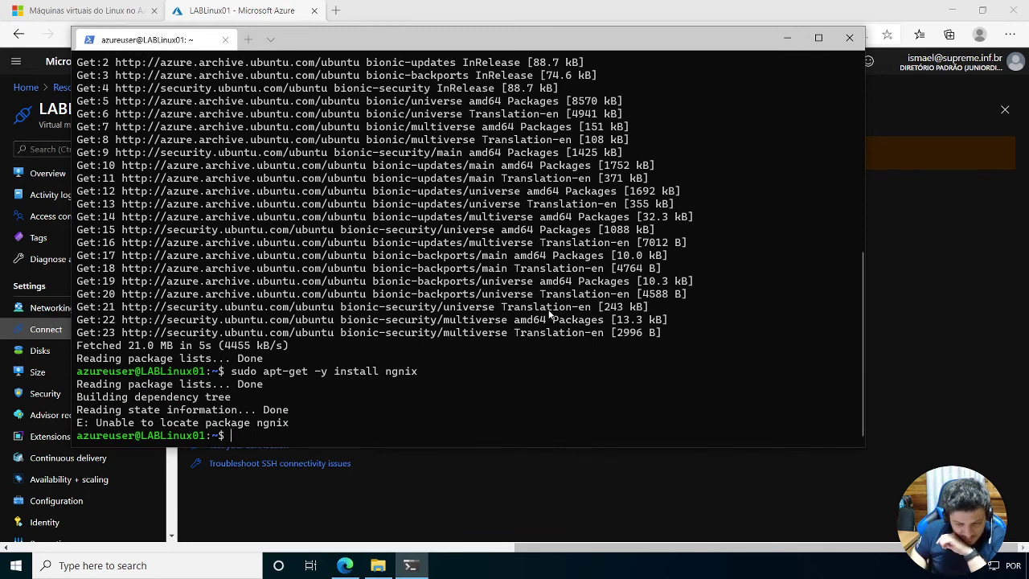
Correct the package name in the previous command and run sudo apt-get -y install nginx.
{"action": "key", "text": "Up"}
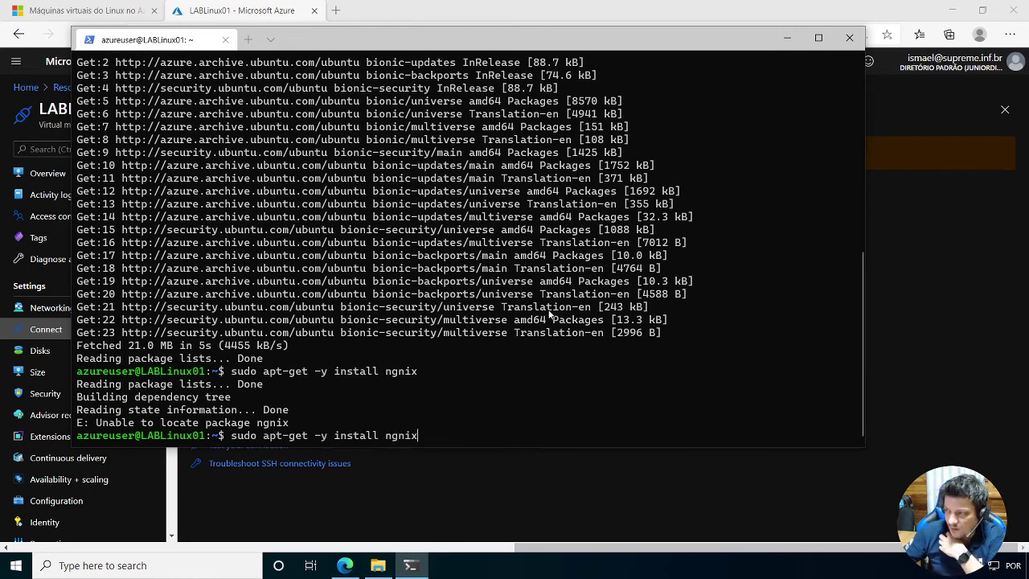
{"action": "key", "text": "BackSpace"}
{"action": "key", "text": "BackSpace"}
{"action": "key", "text": "BackSpace"}
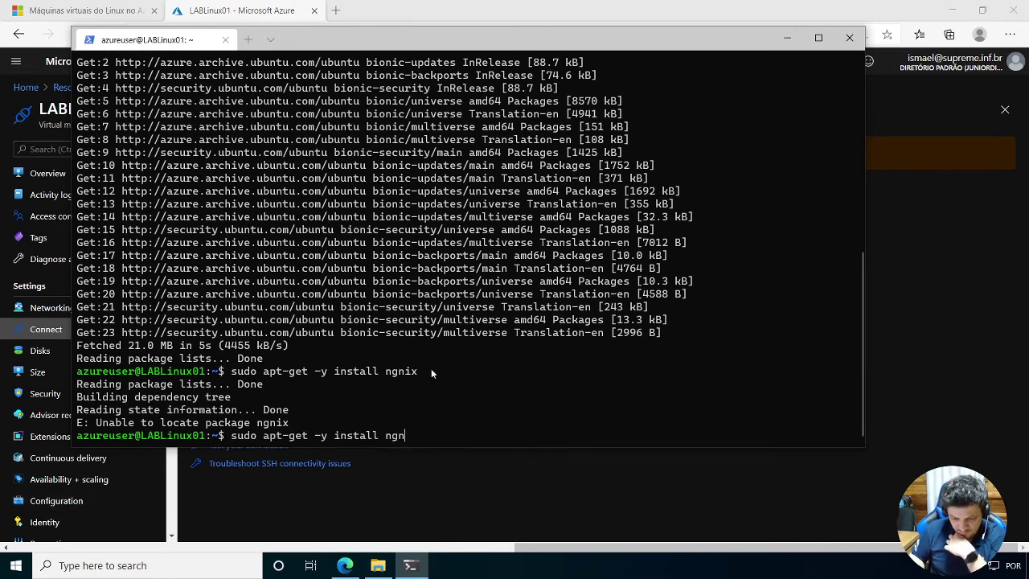
{"action": "type", "text": "inx"}
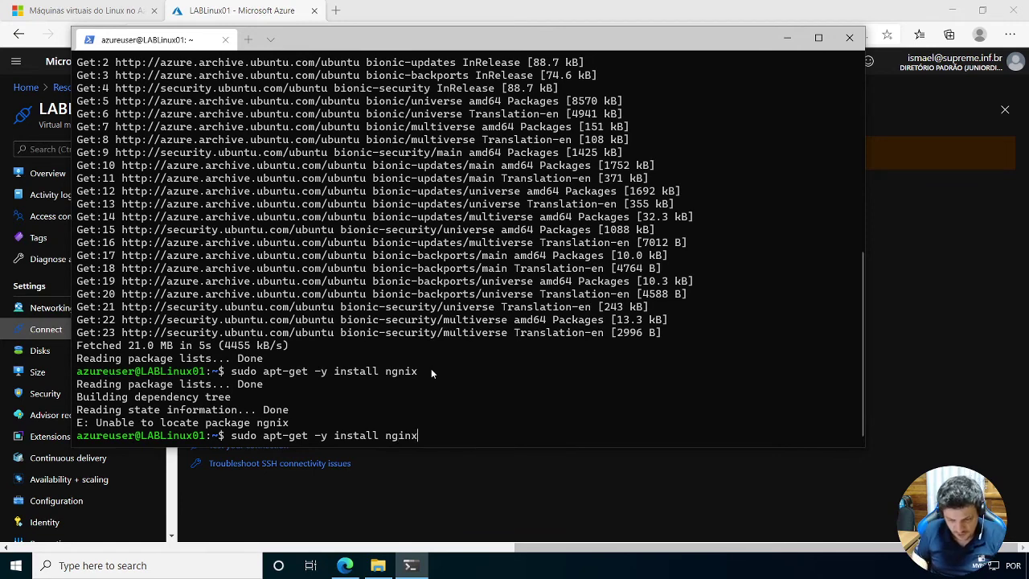
{"action": "key", "text": "Return"}
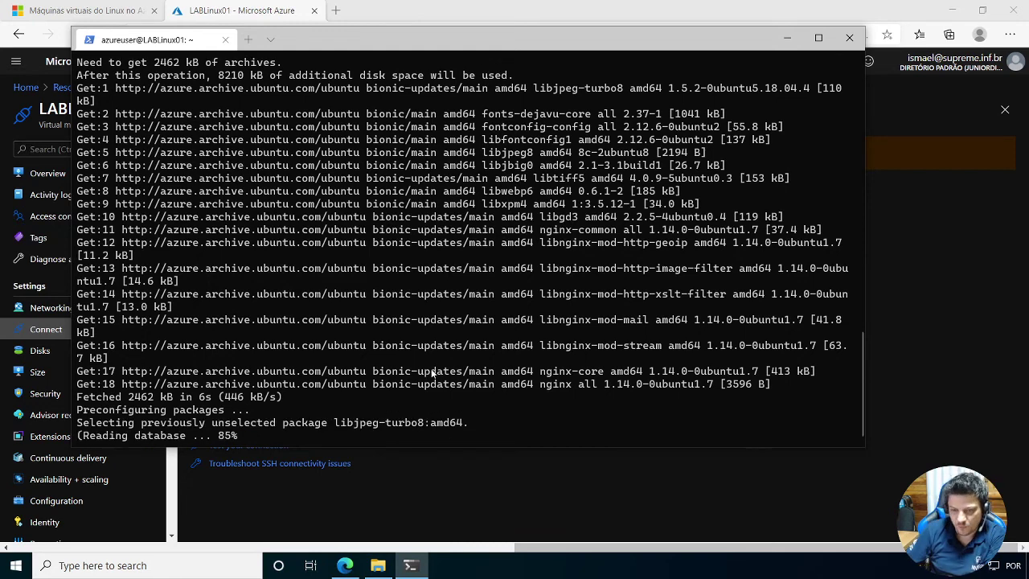
Copy LABLinux01's public IP address from its overview in the Azure portal, open it in a new browser tab and check the installation's progress.
{"action": "left_click", "coordinate": [445, 488]}
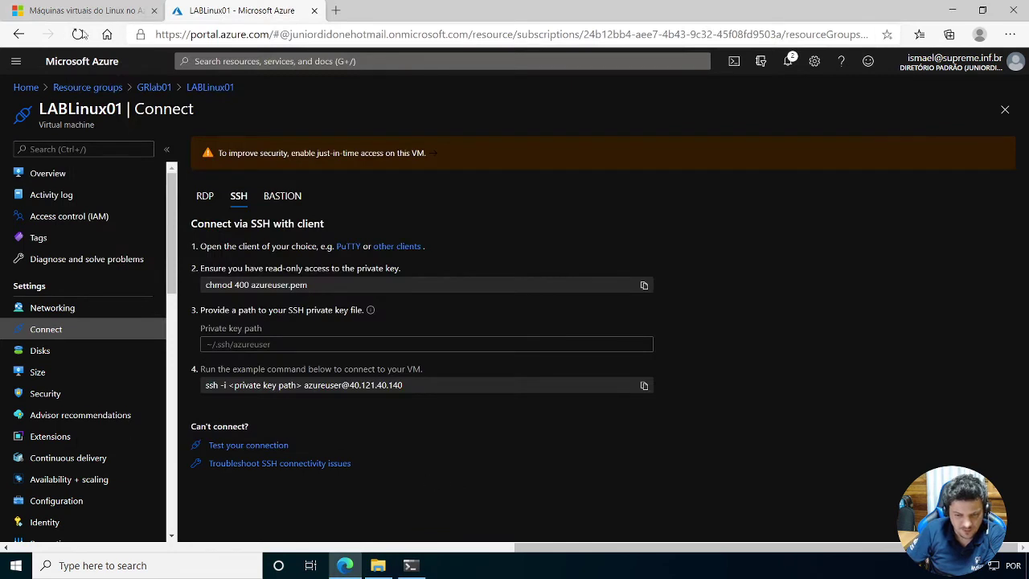
{"action": "left_click", "coordinate": [210, 89]}
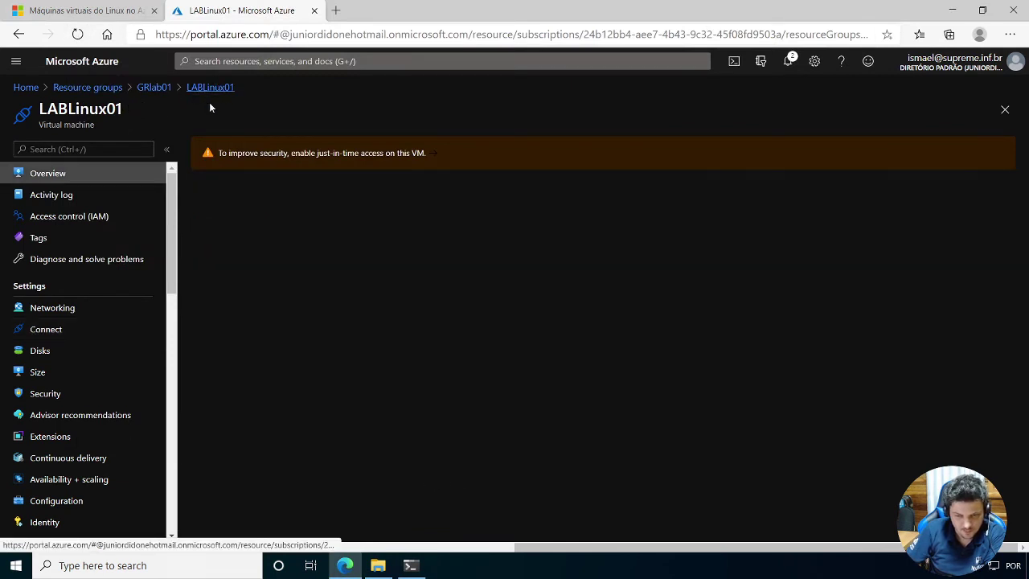
{"action": "left_click", "coordinate": [774, 229]}
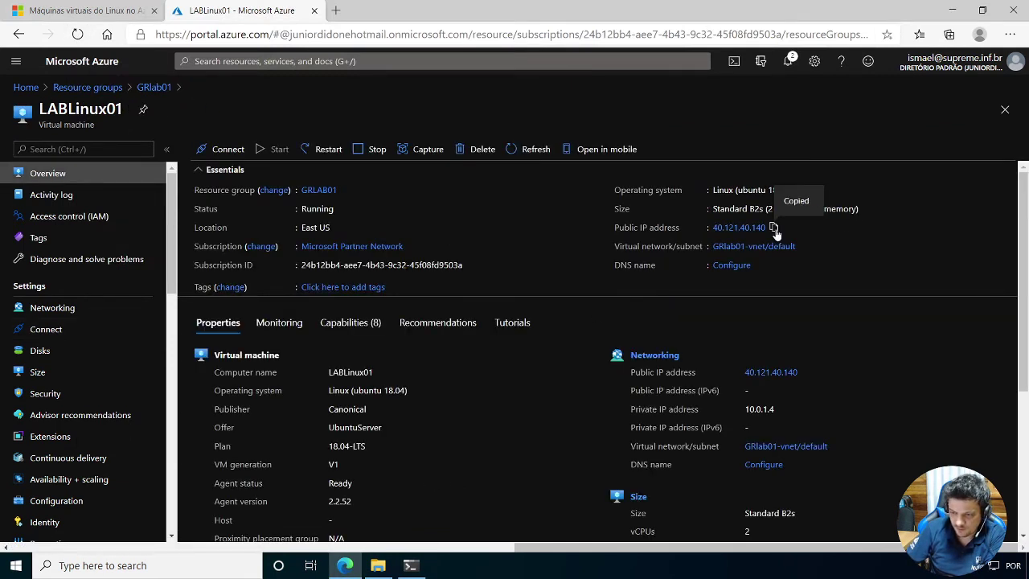
{"action": "left_click", "coordinate": [336, 10]}
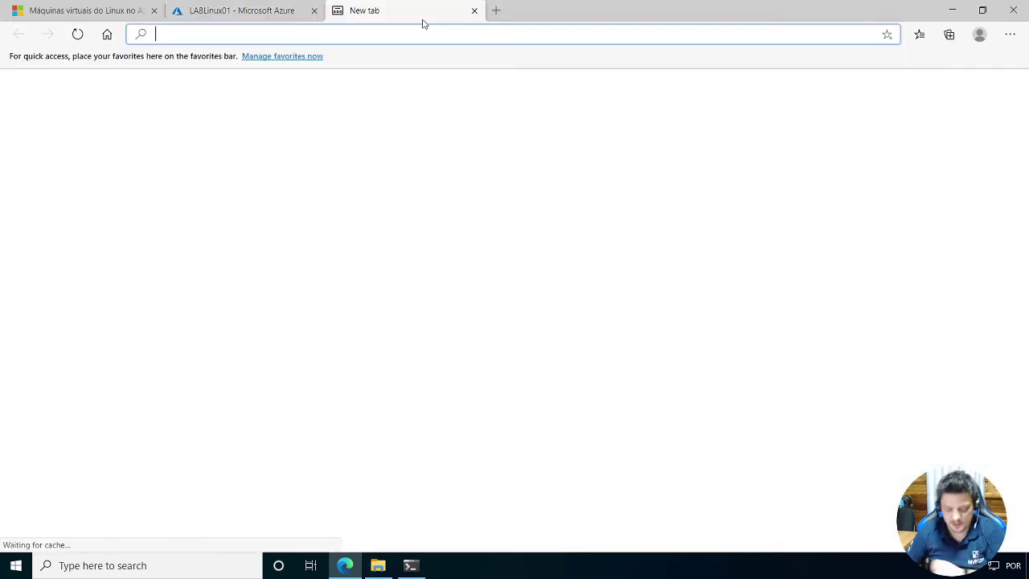
{"action": "key", "text": "ctrl+v"}
{"action": "key", "text": "Return"}
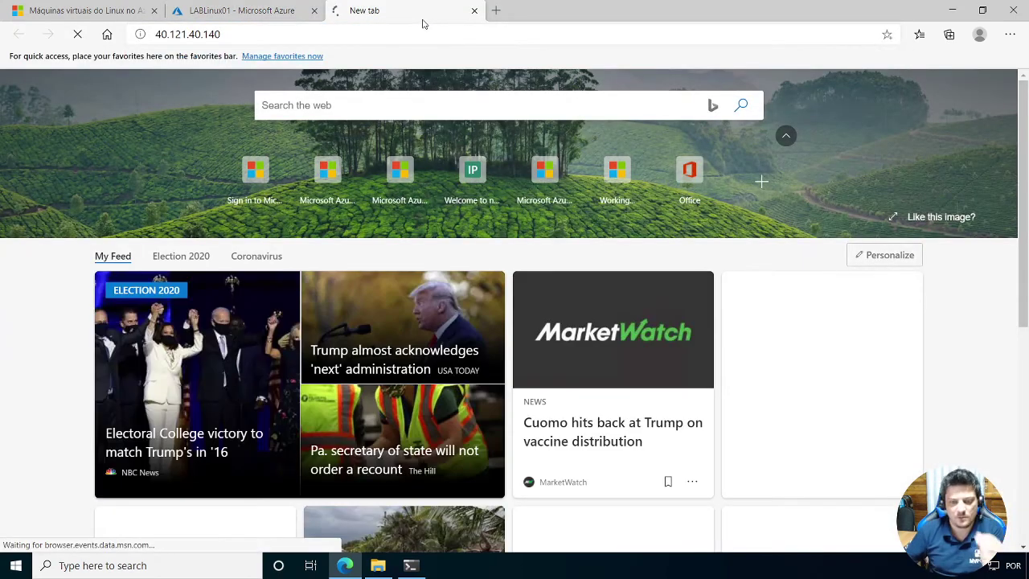
{"action": "left_click", "coordinate": [410, 565]}
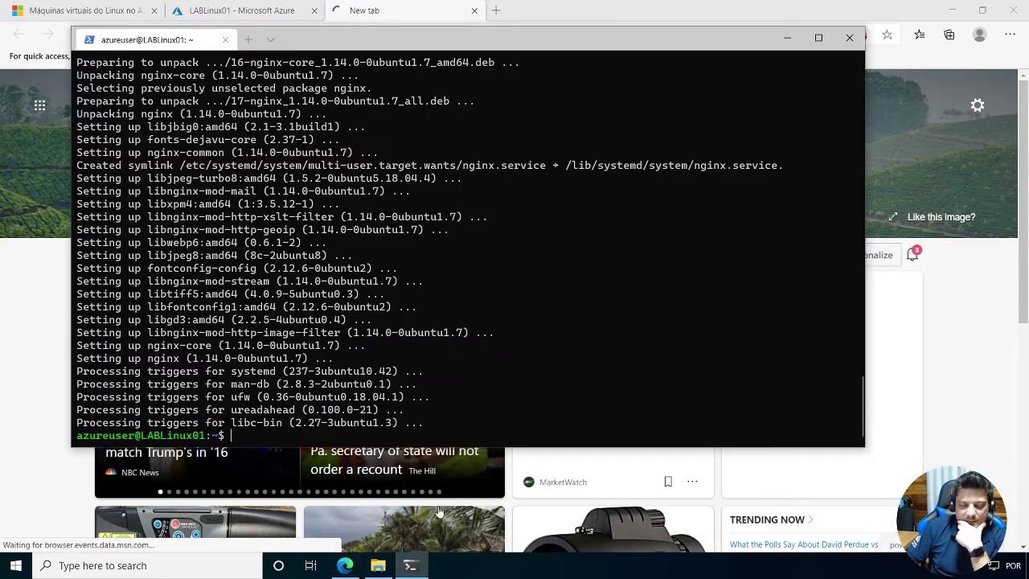
{"action": "left_click", "coordinate": [35, 305]}
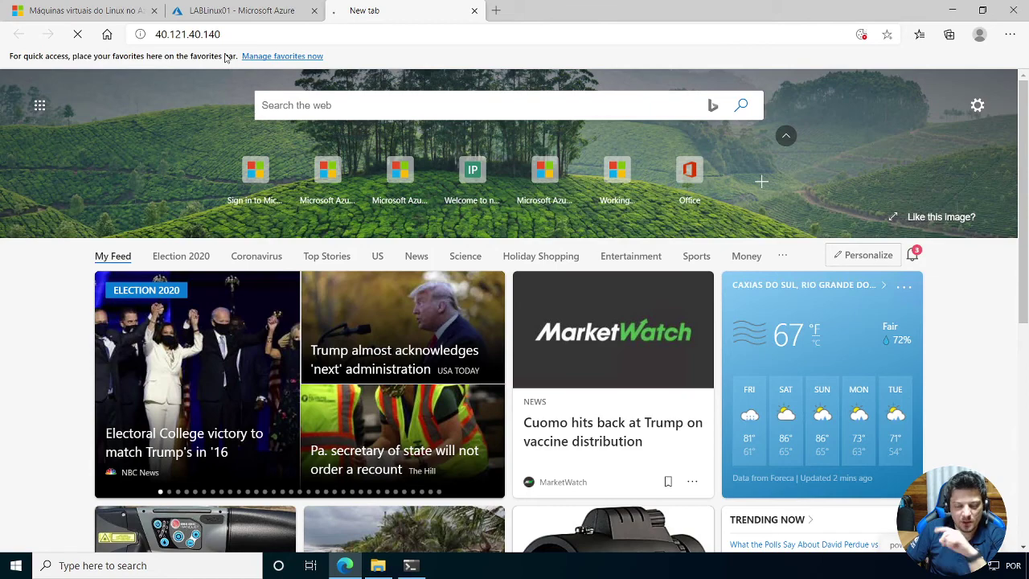
Open the inbound security rules of the network security group LABLinux01-nsg in the resource group GRlab01.
{"action": "left_click", "coordinate": [252, 11]}
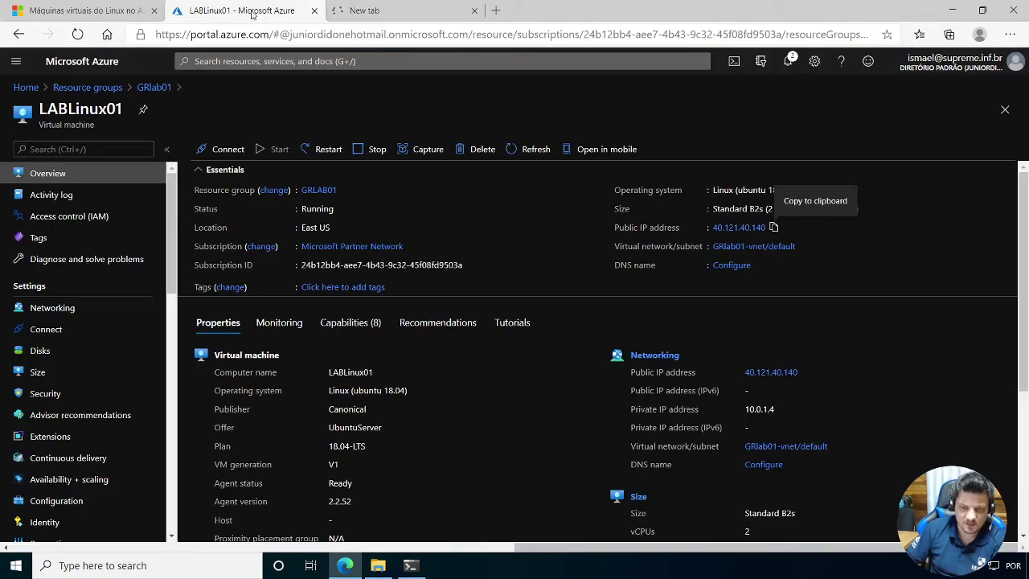
{"action": "left_click", "coordinate": [154, 88]}
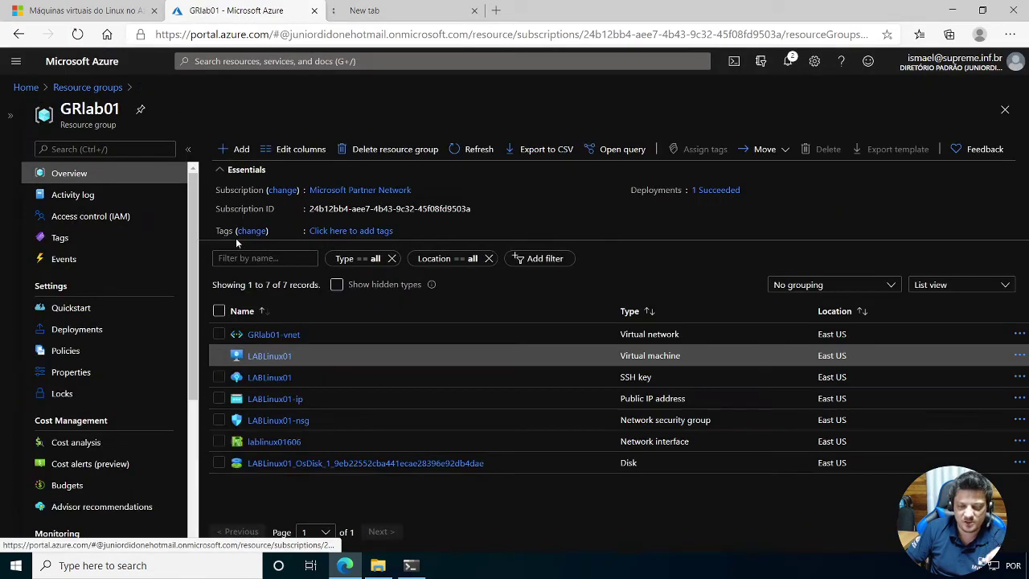
{"action": "left_click", "coordinate": [294, 421]}
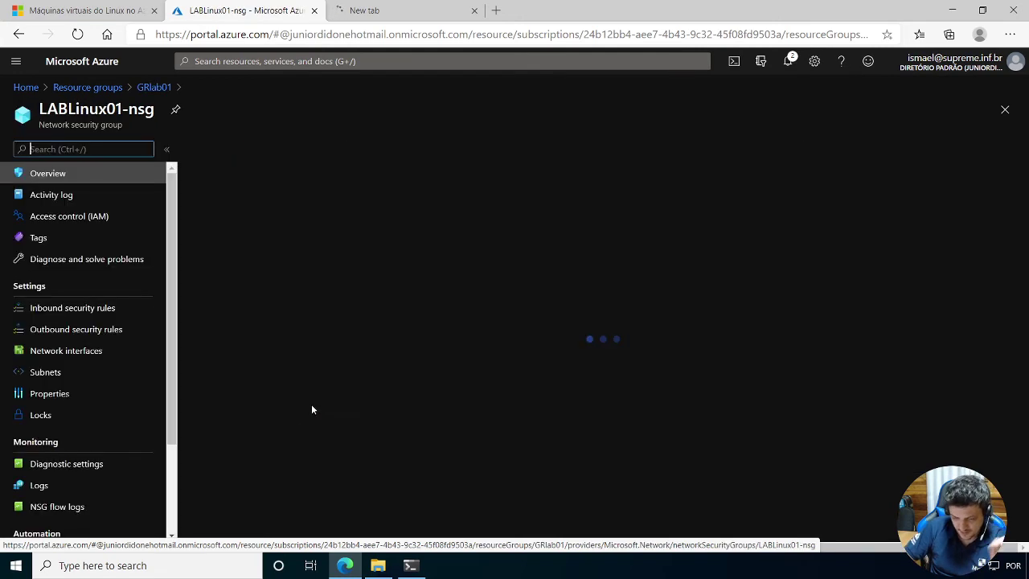
{"action": "left_click", "coordinate": [61, 312]}
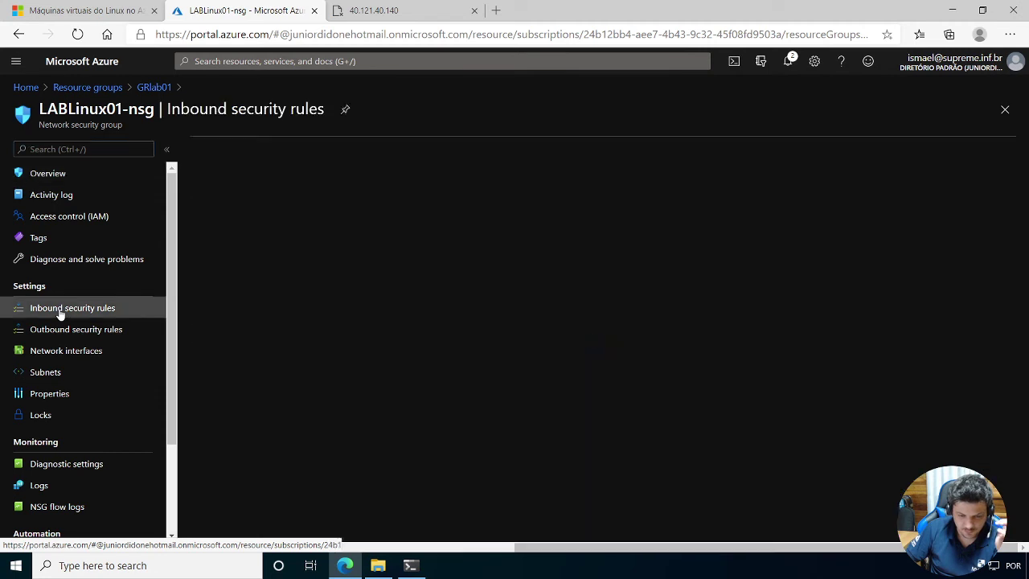
Add an inbound security rule in basic mode for the HTTP service, named Port_80.
{"action": "left_click", "coordinate": [211, 149]}
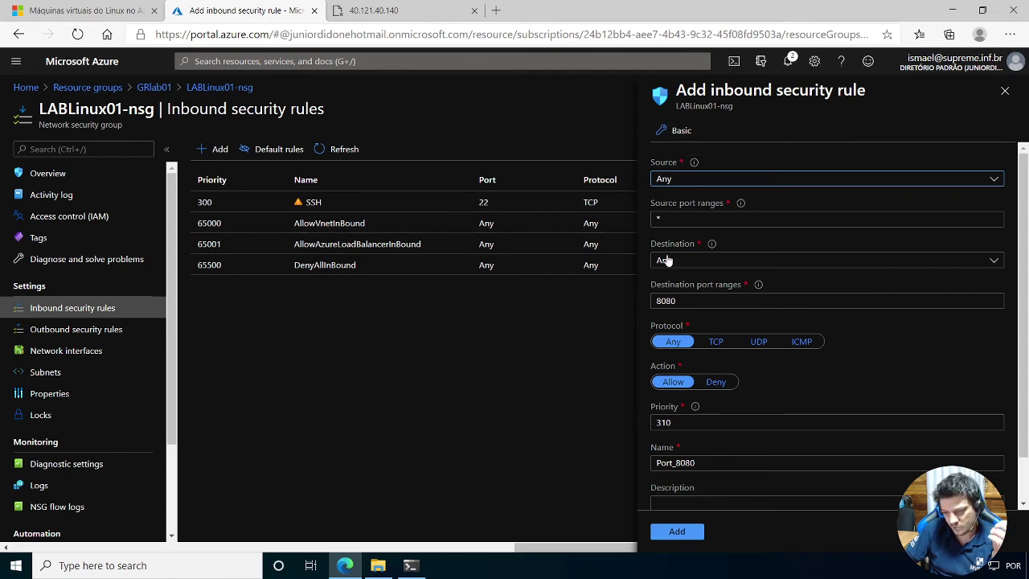
{"action": "left_click", "coordinate": [680, 130]}
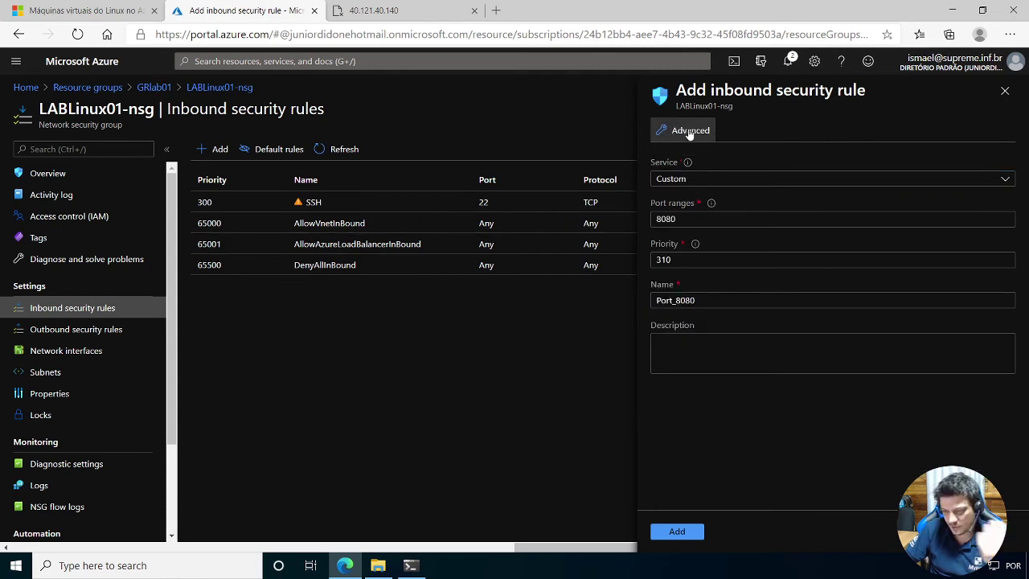
{"action": "left_click", "coordinate": [688, 133]}
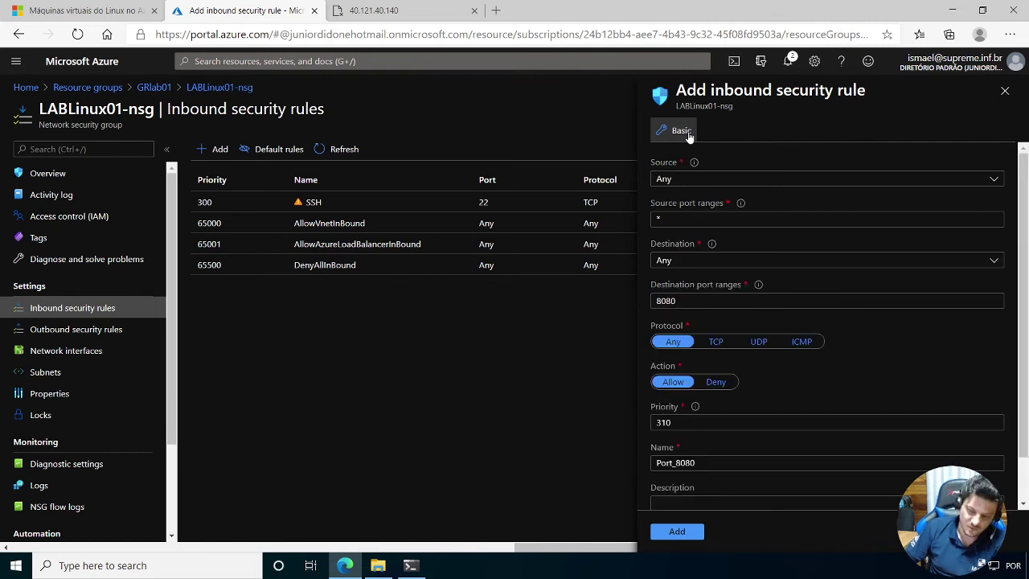
{"action": "left_click", "coordinate": [688, 134]}
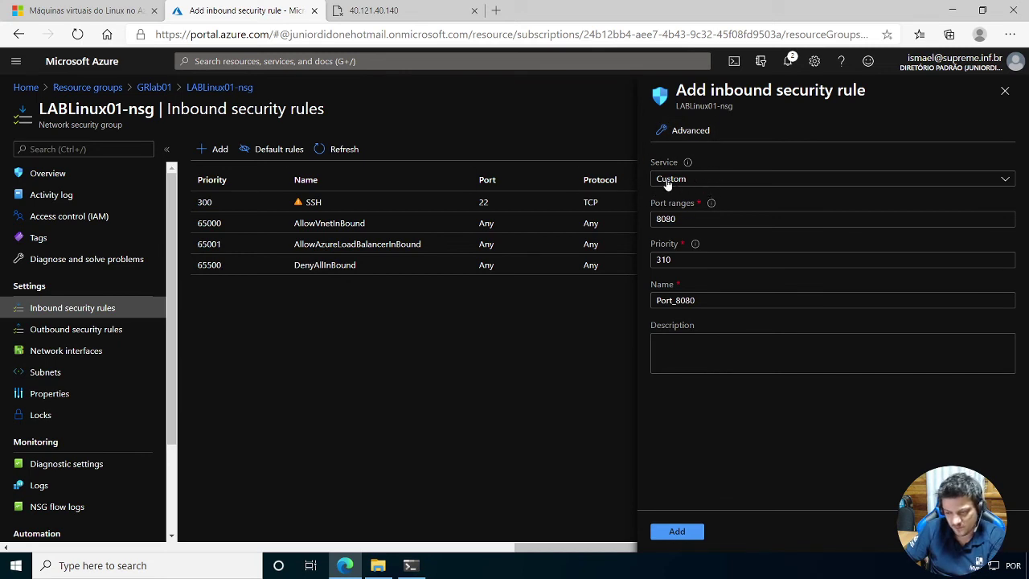
{"action": "left_click", "coordinate": [680, 181]}
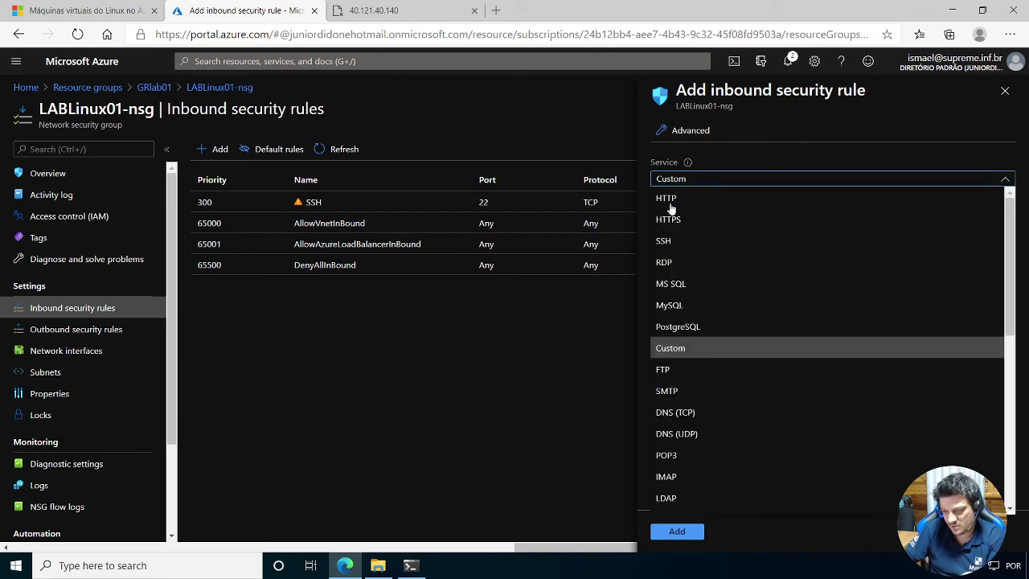
{"action": "left_click", "coordinate": [673, 200]}
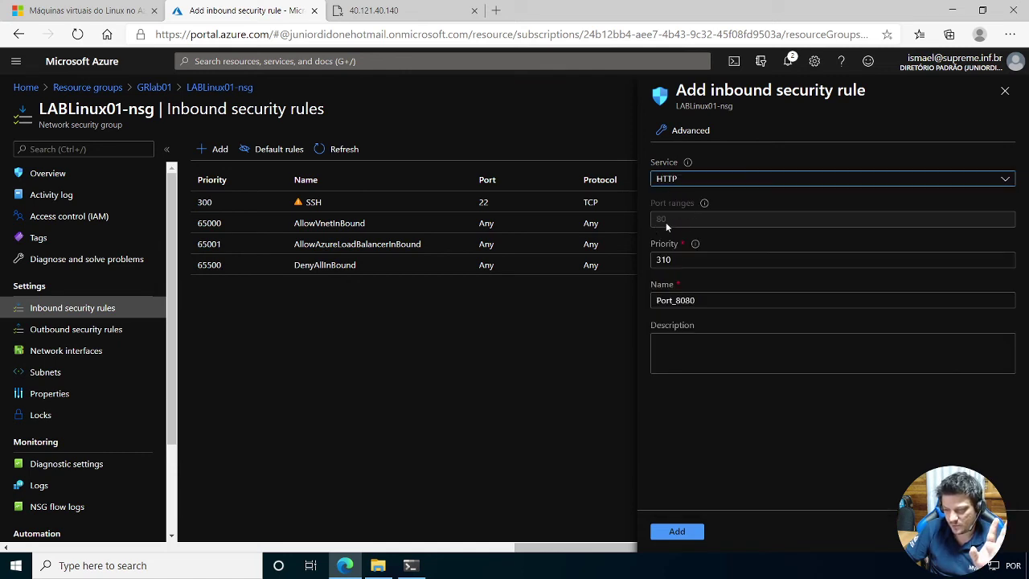
{"action": "left_click", "coordinate": [703, 299]}
{"action": "key", "text": "BackSpace"}
{"action": "key", "text": "BackSpace"}
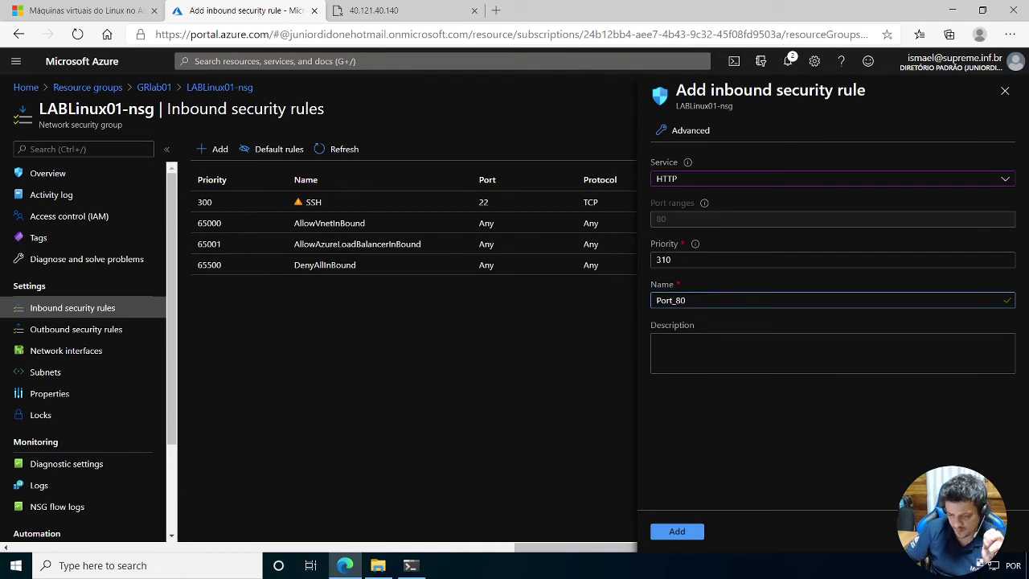
{"action": "left_click", "coordinate": [676, 532]}
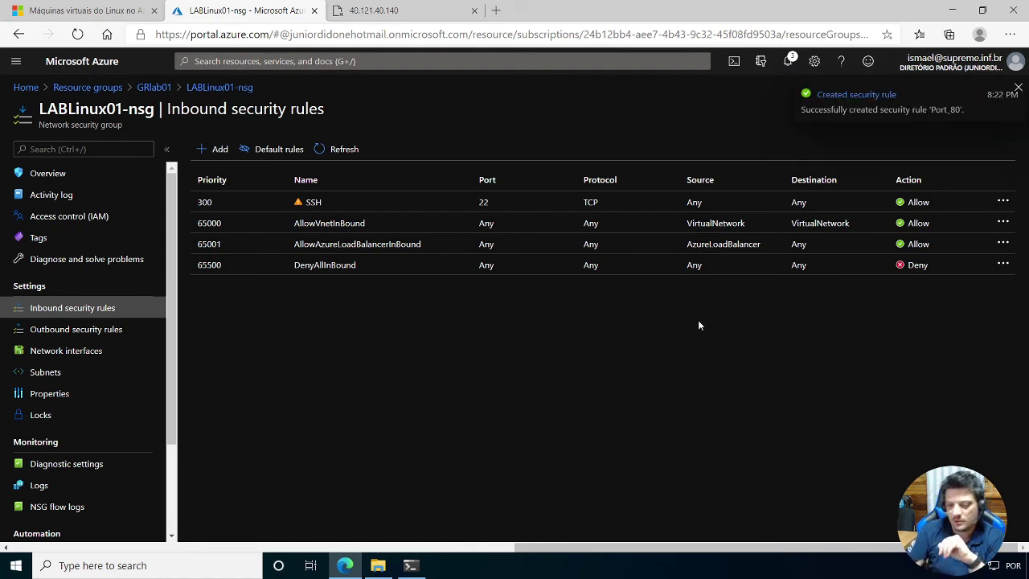
Copy and reload the address 40.121.40.140 in its browser tab, and check the inbound security rules of LABLinux01-nsg.
{"action": "left_click", "coordinate": [378, 11]}
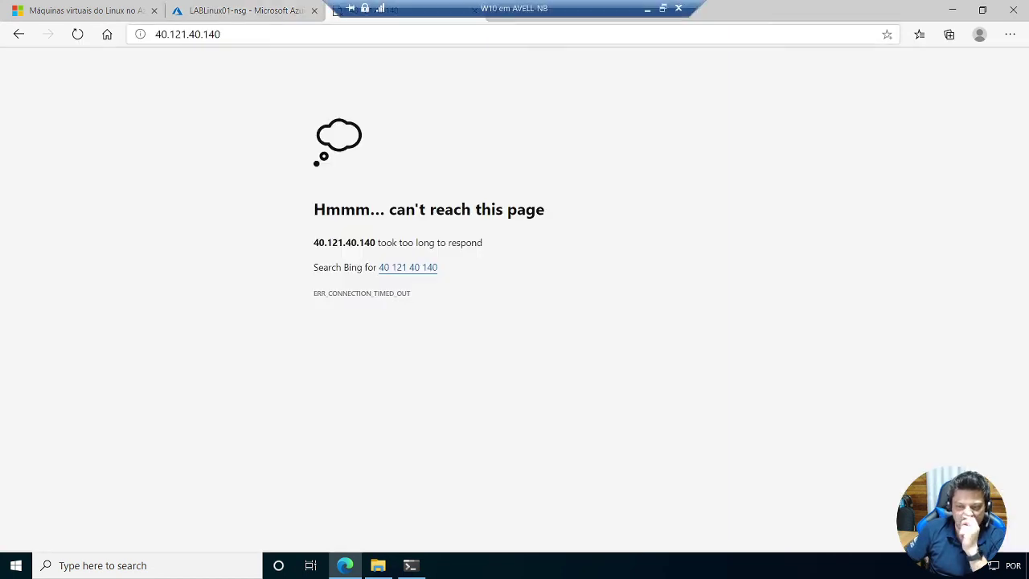
{"action": "left_click", "coordinate": [417, 37]}
{"action": "key", "text": "ctrl+c"}
{"action": "key", "text": "Return"}
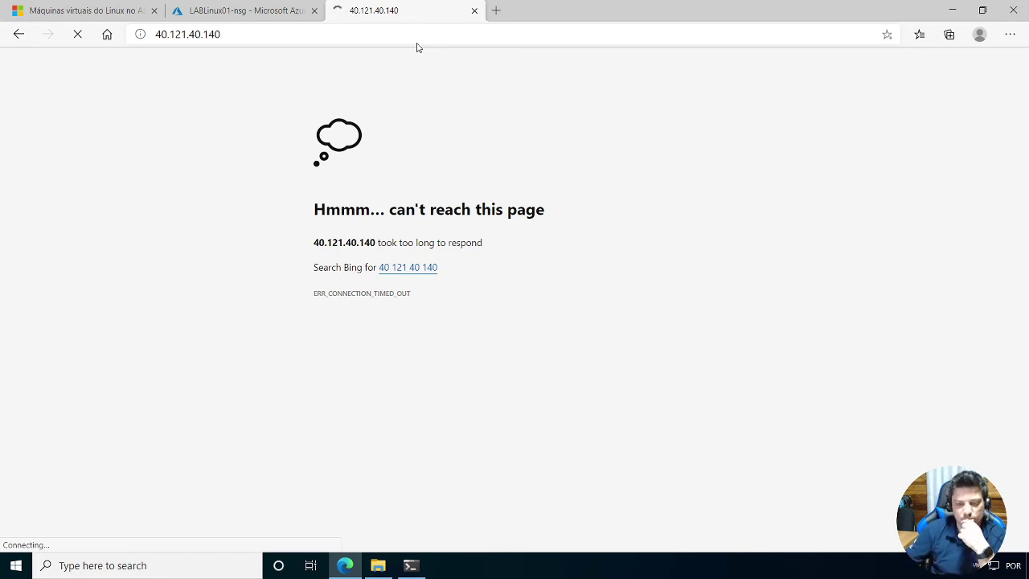
{"action": "left_click", "coordinate": [251, 14]}
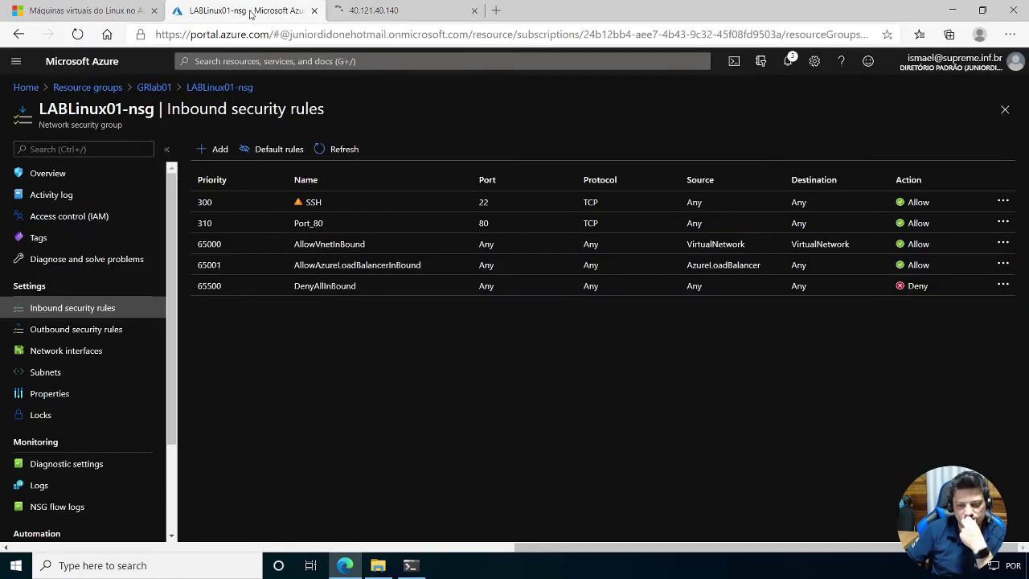
{"action": "left_click", "coordinate": [363, 16]}
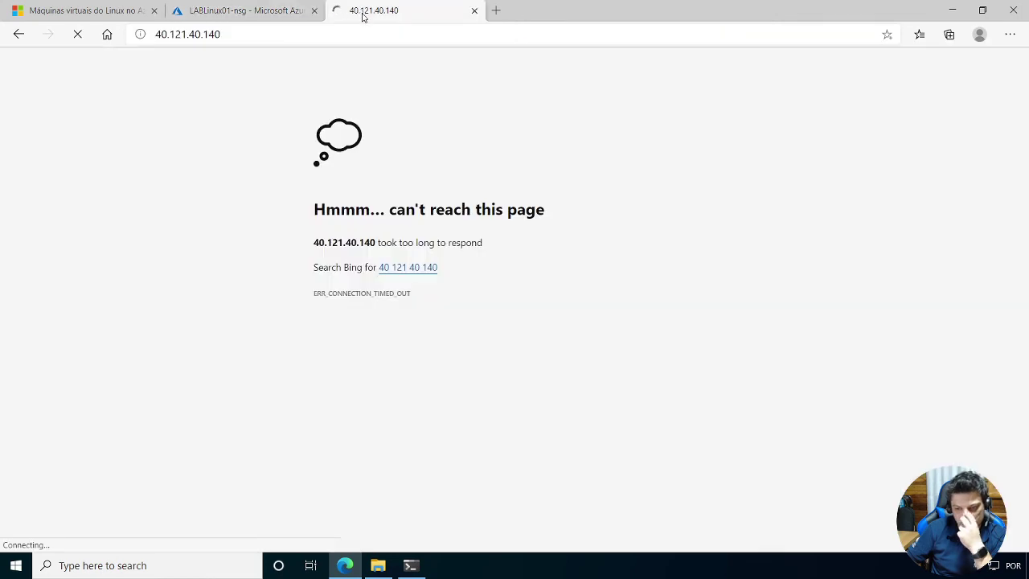
Close the tab with the virtual machine's web page and load 40.121.40.140 in a new tab.
{"action": "key", "text": "ctrl+w"}
{"action": "key", "text": "ctrl+t"}
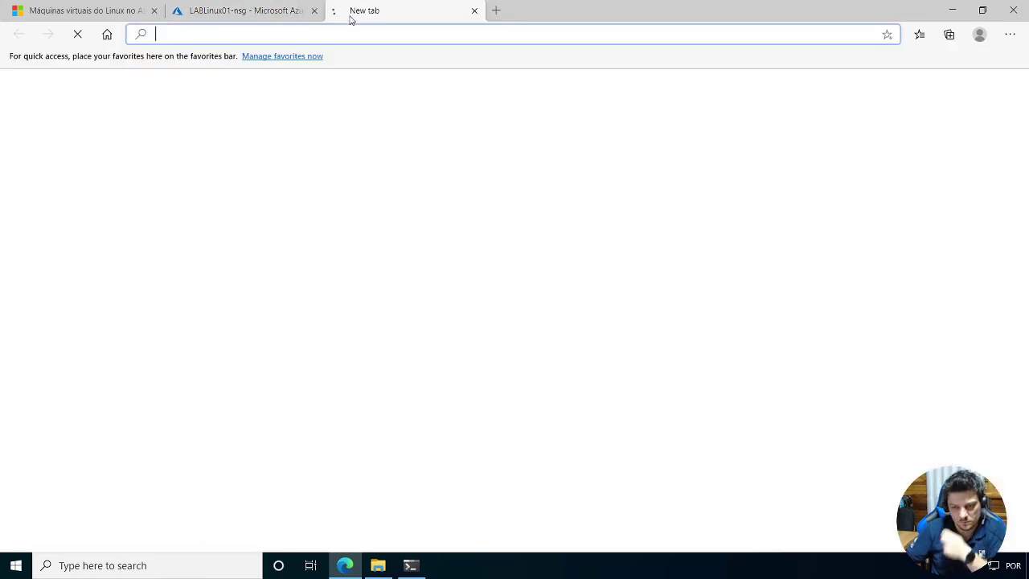
{"action": "key", "text": "ctrl+v"}
{"action": "key", "text": "Return"}
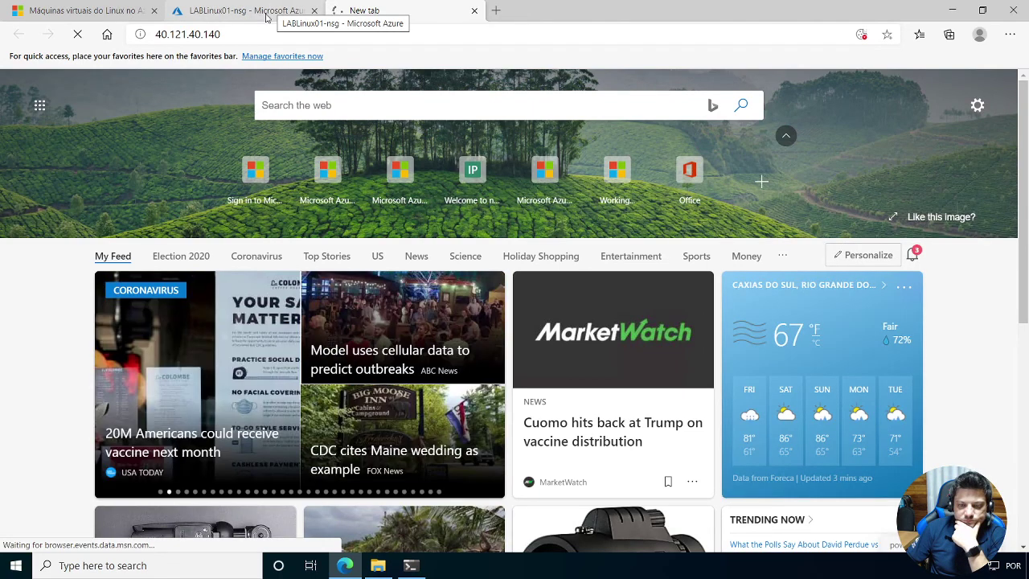
Recheck the Port_80 inbound rule in LABLinux01-nsg and reload the web page at 40.121.40.140.
{"action": "left_click", "coordinate": [274, 14]}
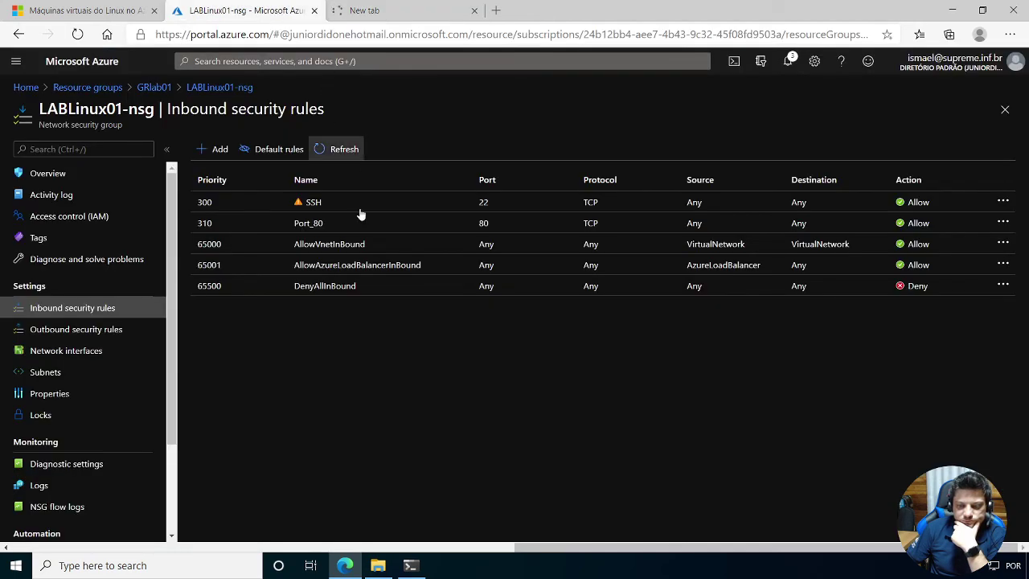
{"action": "left_click", "coordinate": [364, 11]}
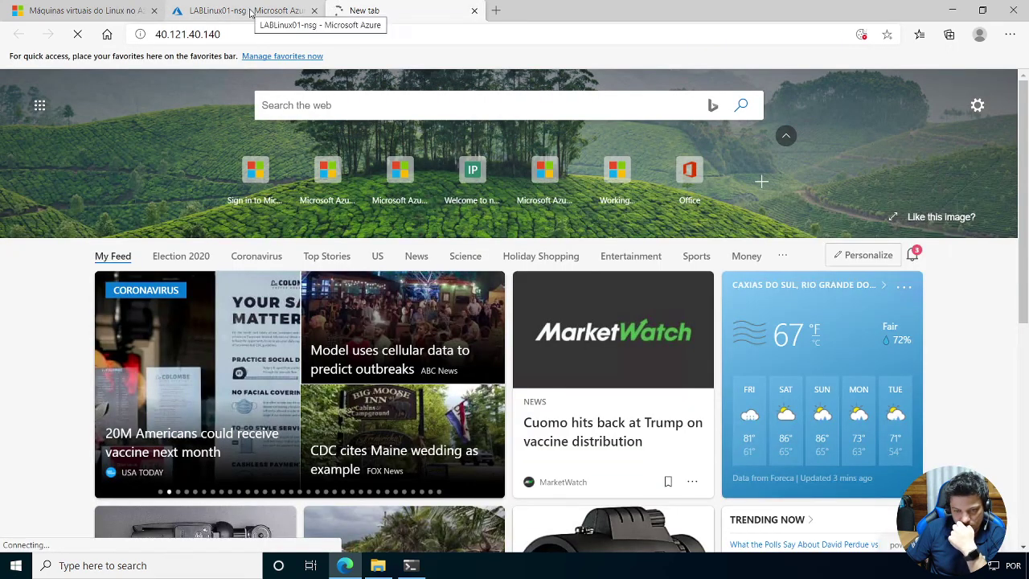
{"action": "left_click", "coordinate": [251, 13]}
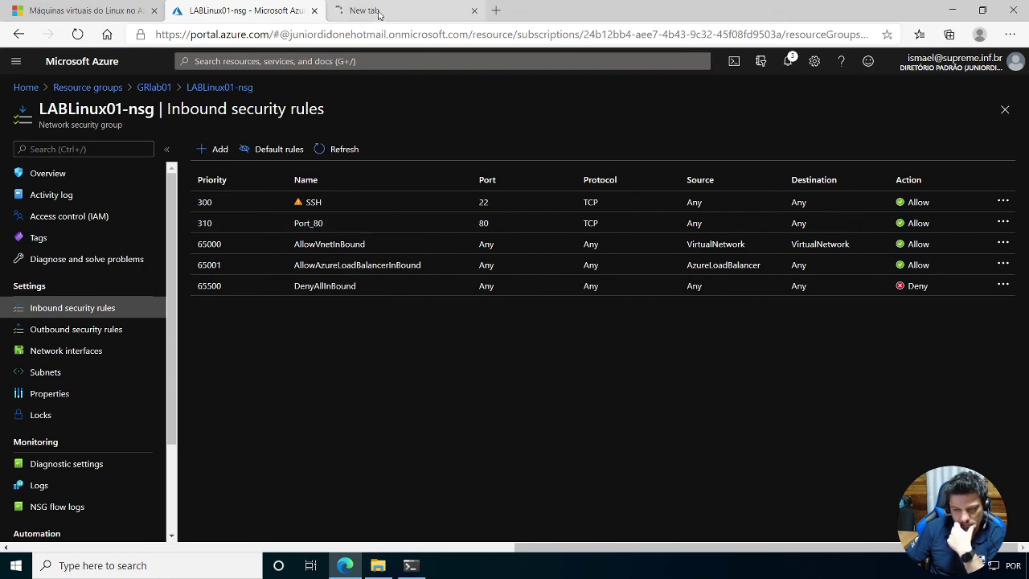
{"action": "left_click", "coordinate": [412, 16]}
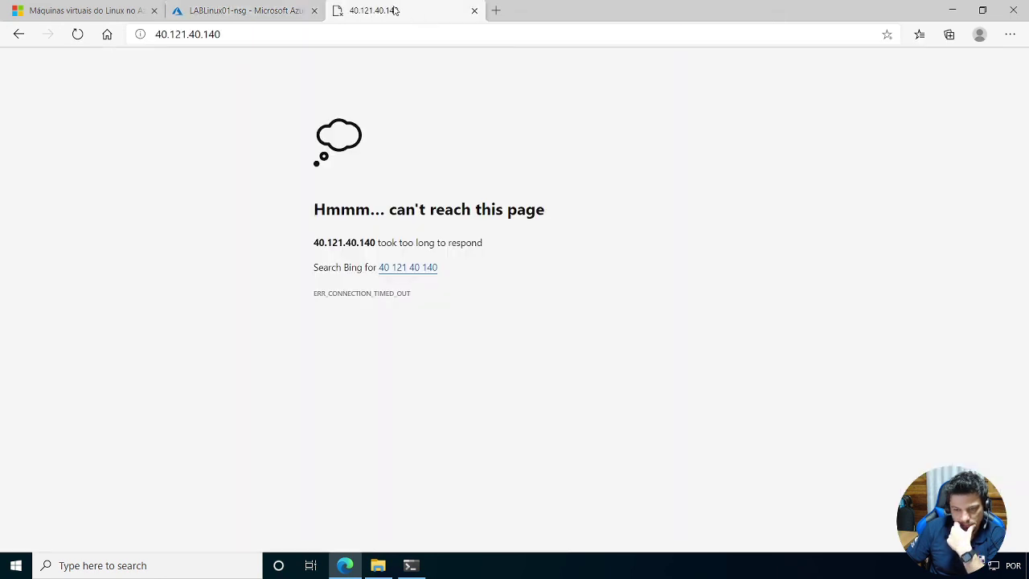
{"action": "key", "text": "ctrl+l"}
{"action": "key", "text": "Return"}
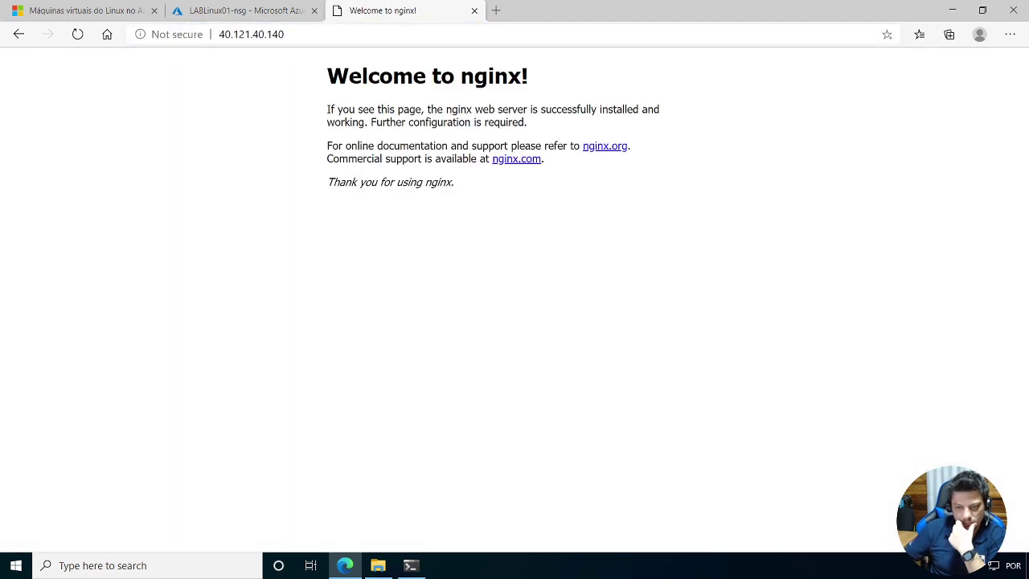